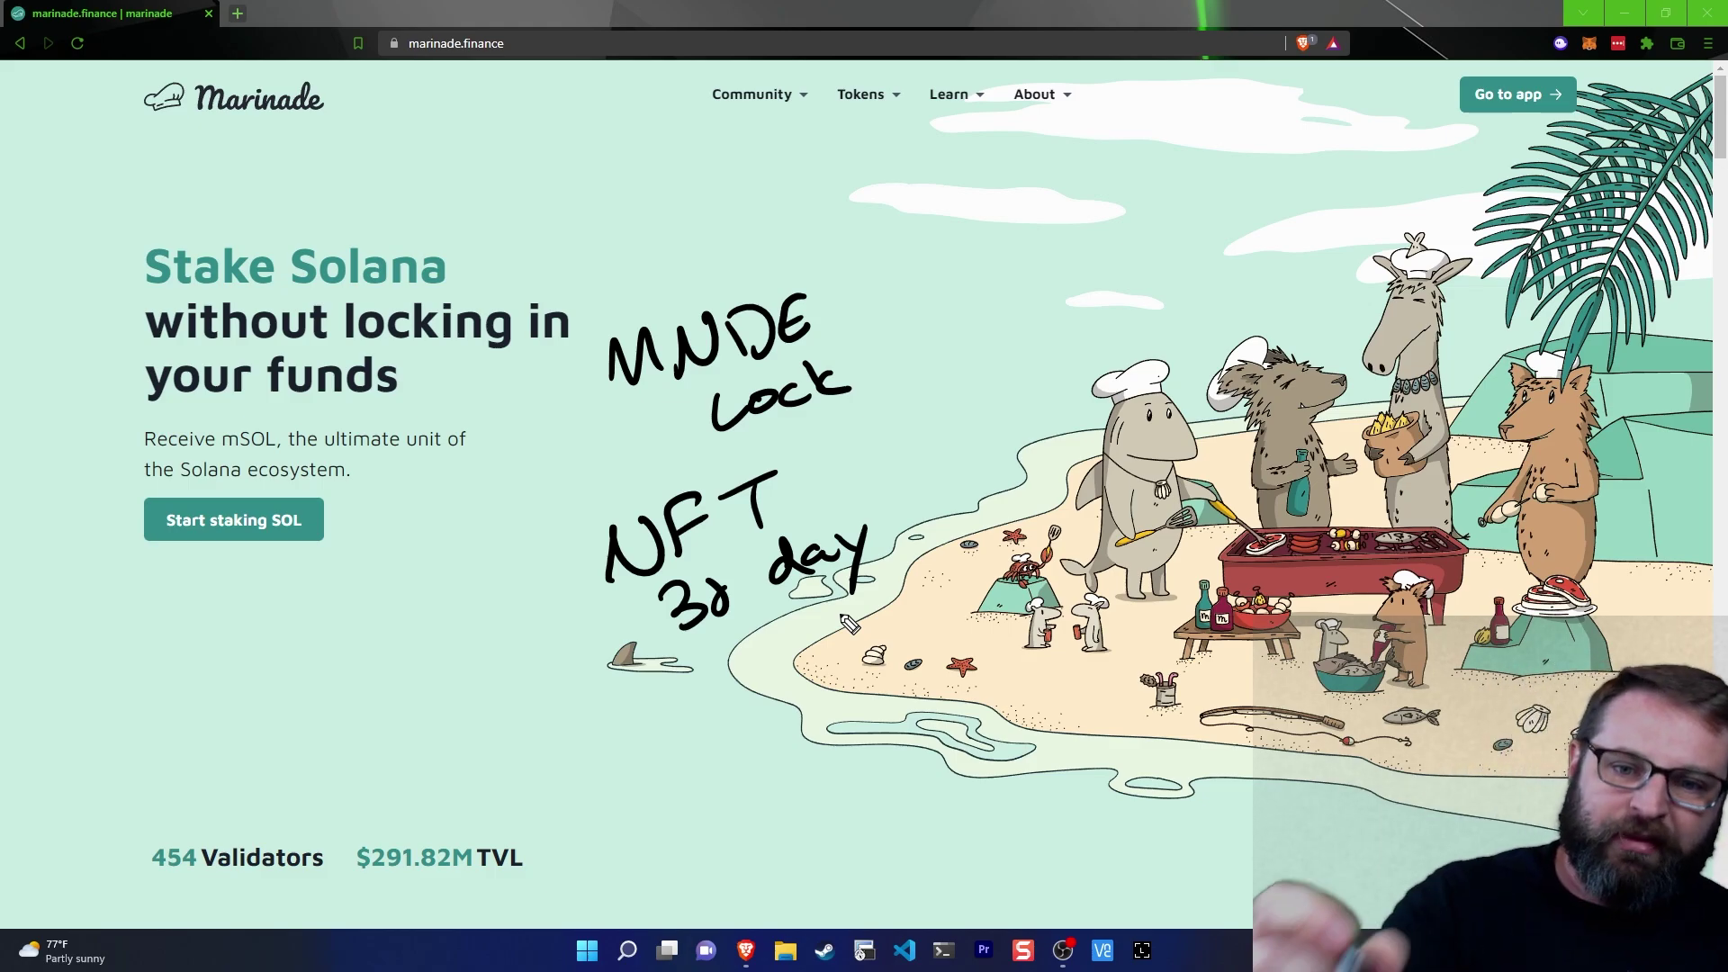
# Draw arrows pointing to the handwritten MNDE lock and NFT notes, and clear all on-screen annotations.
pyautogui.moveTo(870, 275)
pyautogui.mouseDown()
pyautogui.moveTo(1016, 252)
pyautogui.moveTo(1025, 342)
pyautogui.mouseUp()
pyautogui.moveTo(998, 412)
pyautogui.mouseDown()
pyautogui.moveTo(894, 433)
pyautogui.moveTo(912, 507)
pyautogui.mouseUp()
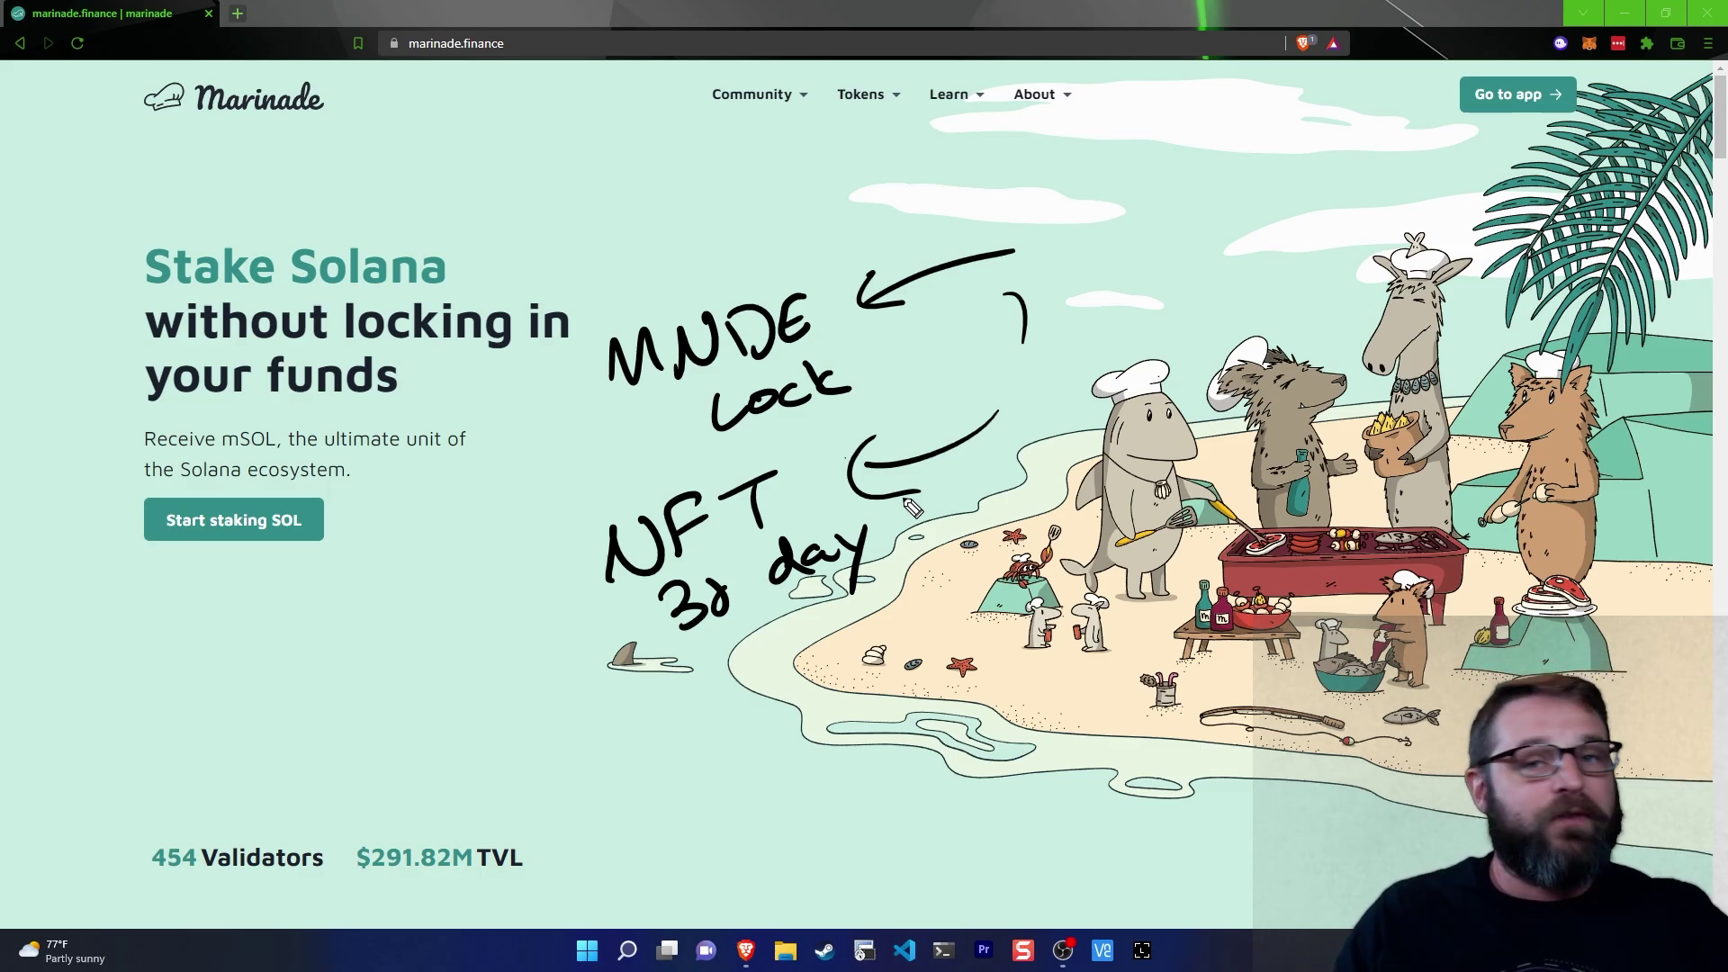
pyautogui.moveTo(524, 431)
pyautogui.mouseDown()
pyautogui.moveTo(580, 394)
pyautogui.moveTo(565, 448)
pyautogui.mouseUp()
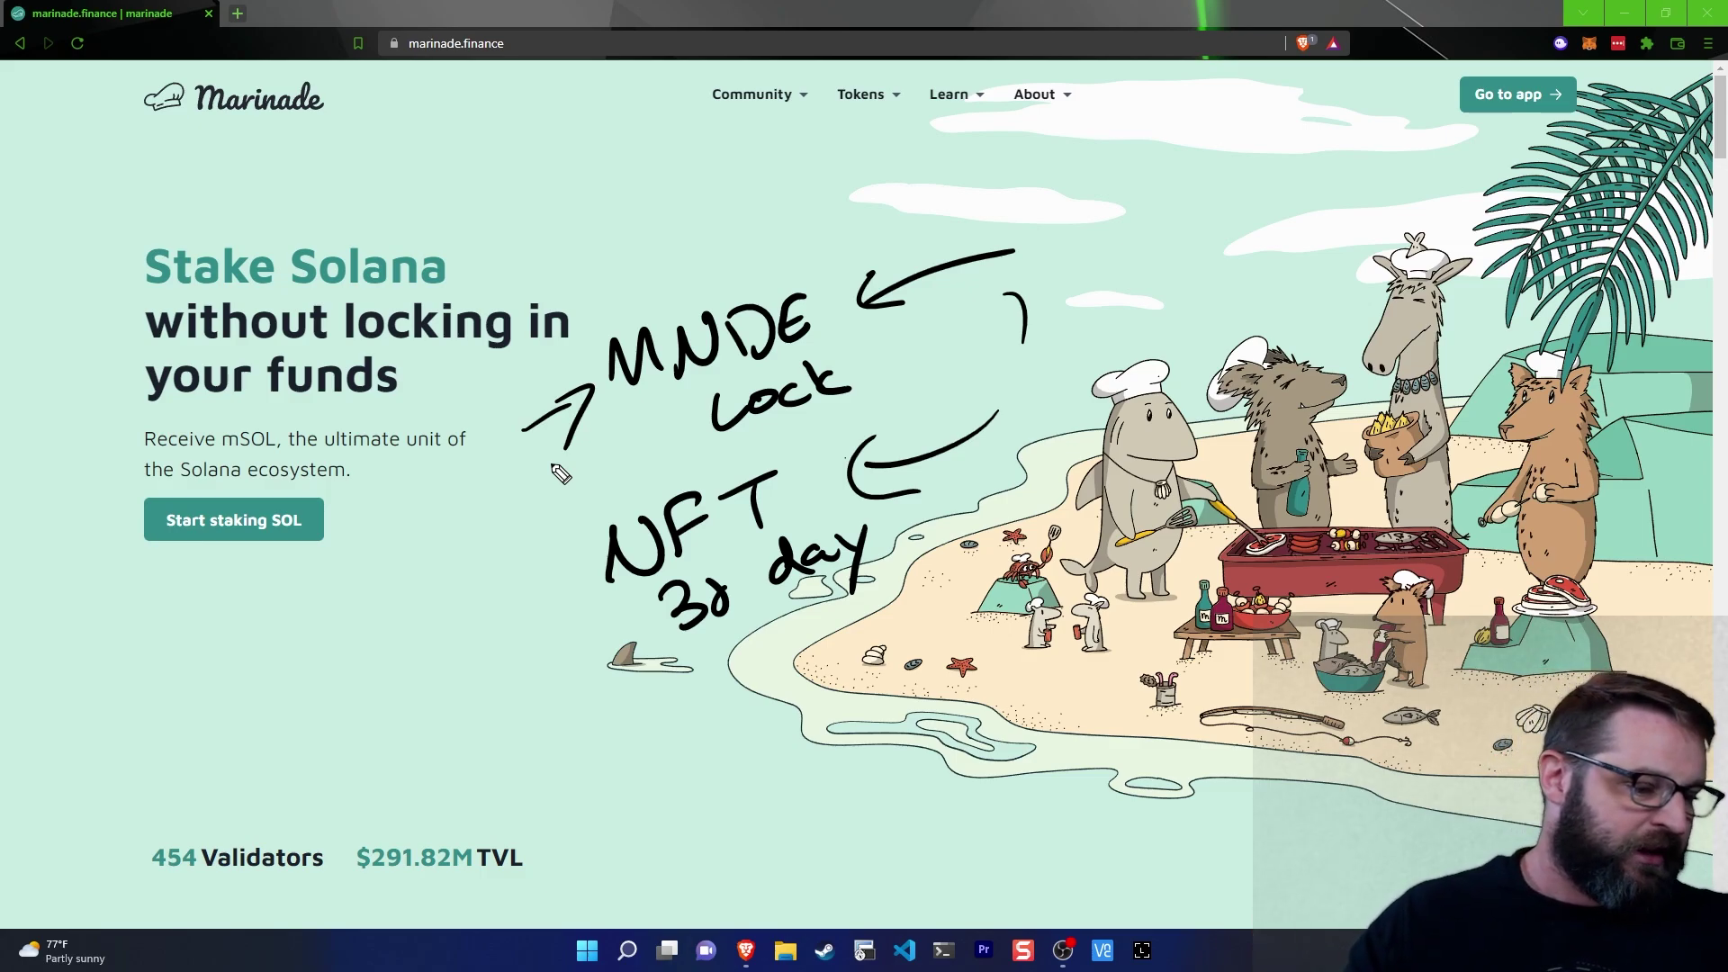
pyautogui.press('e')
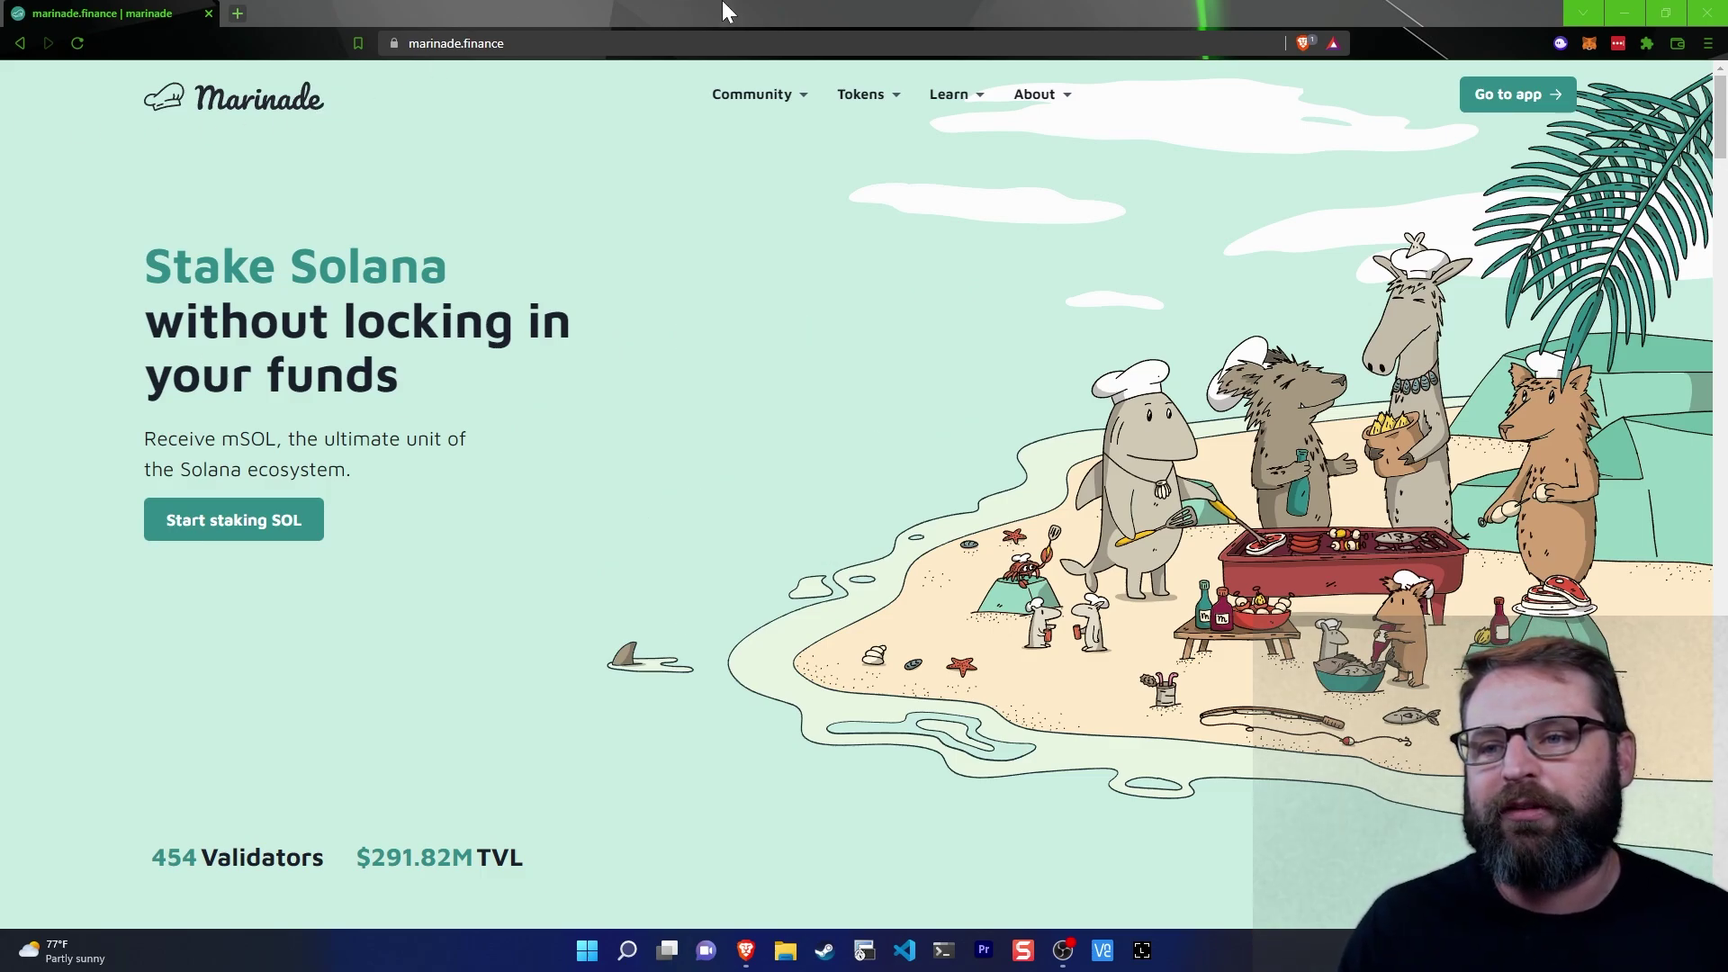
# Open the Marinade app and go to the Lock MNDE form on its MNDE page.
pyautogui.click(1508, 95)
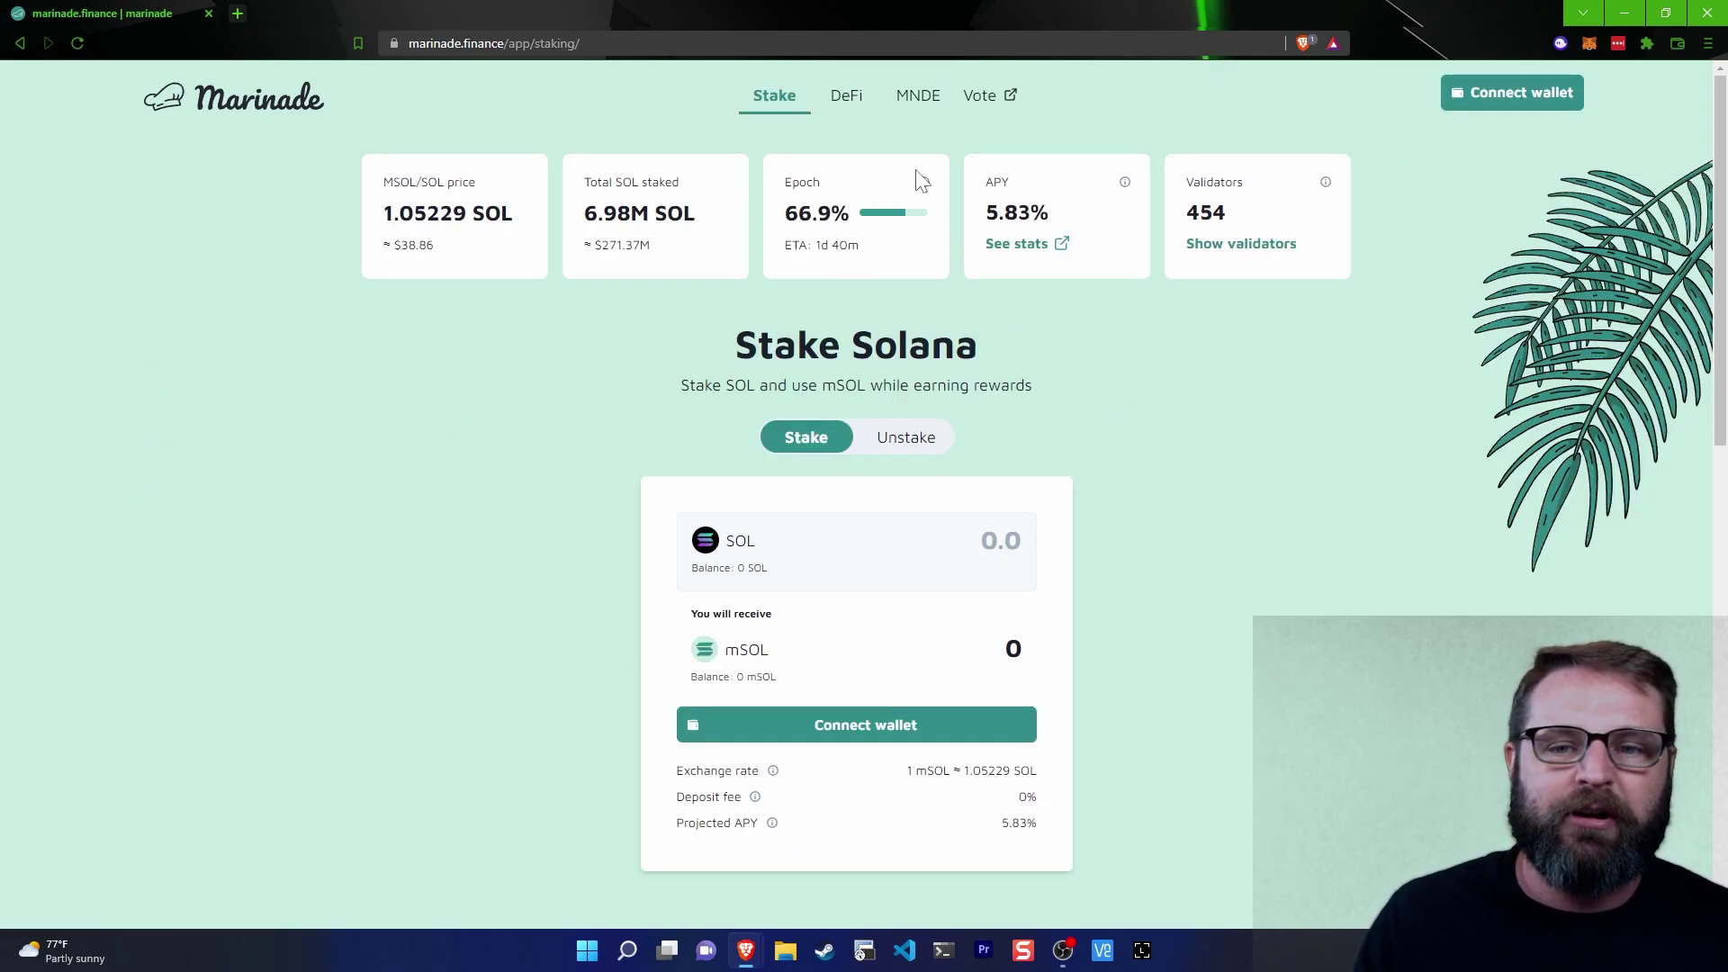
pyautogui.click(919, 101)
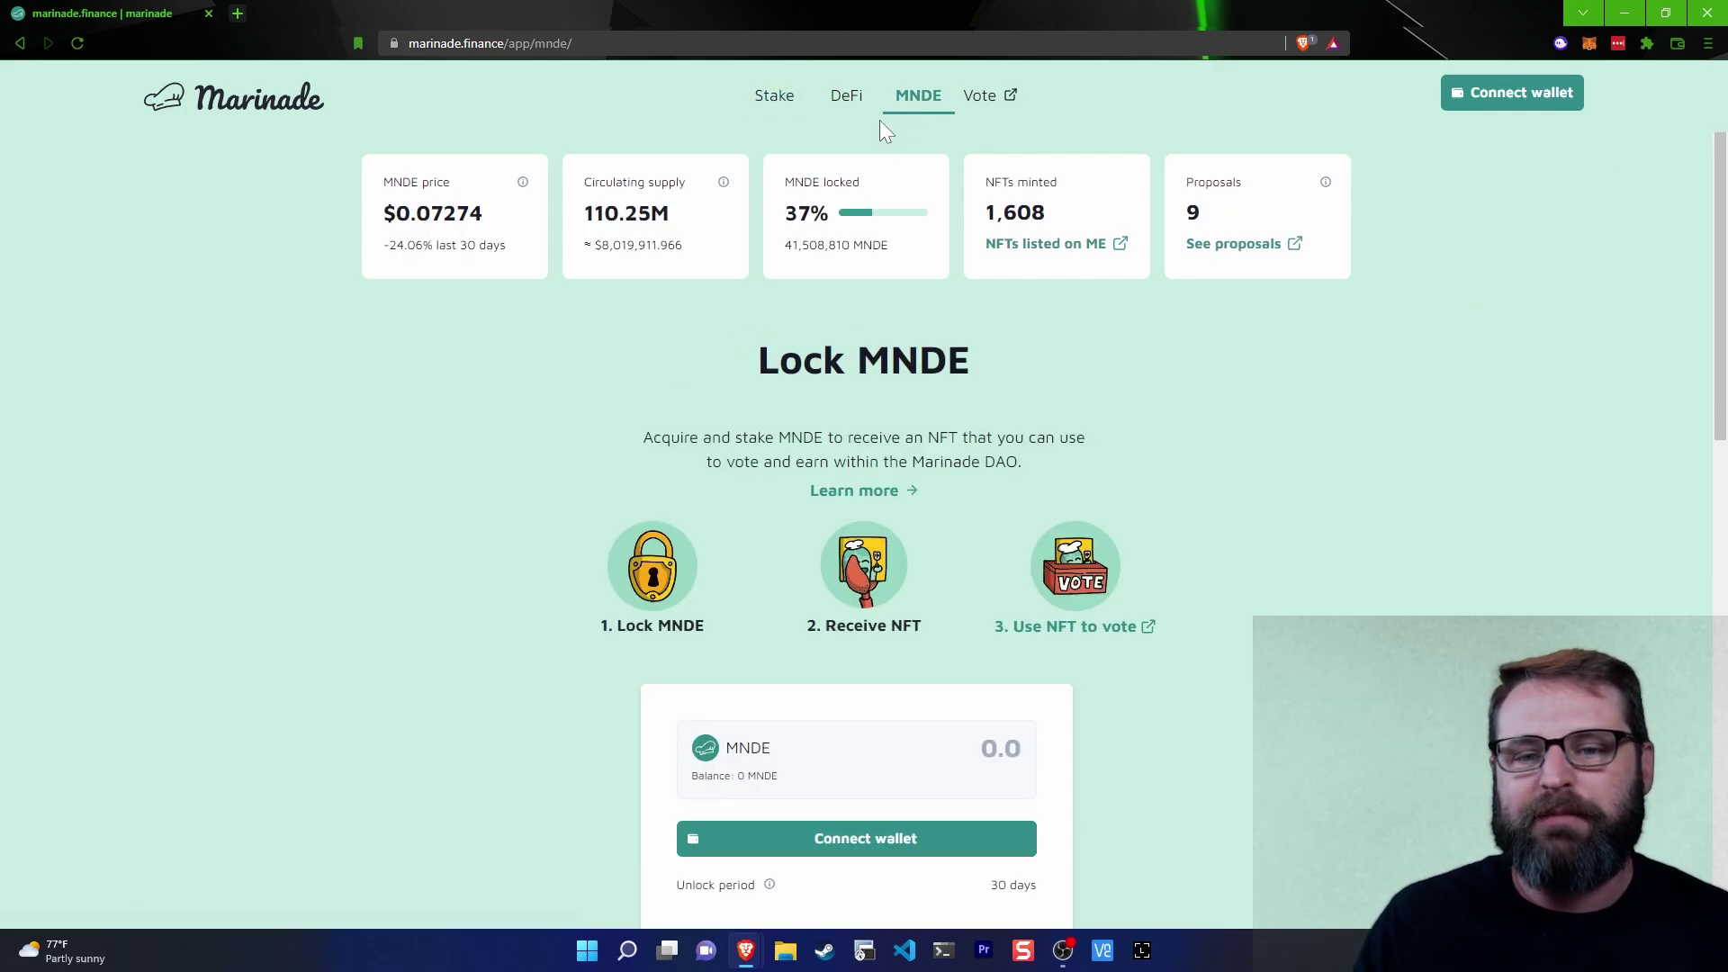
pyautogui.scroll(-2, 757, 450)
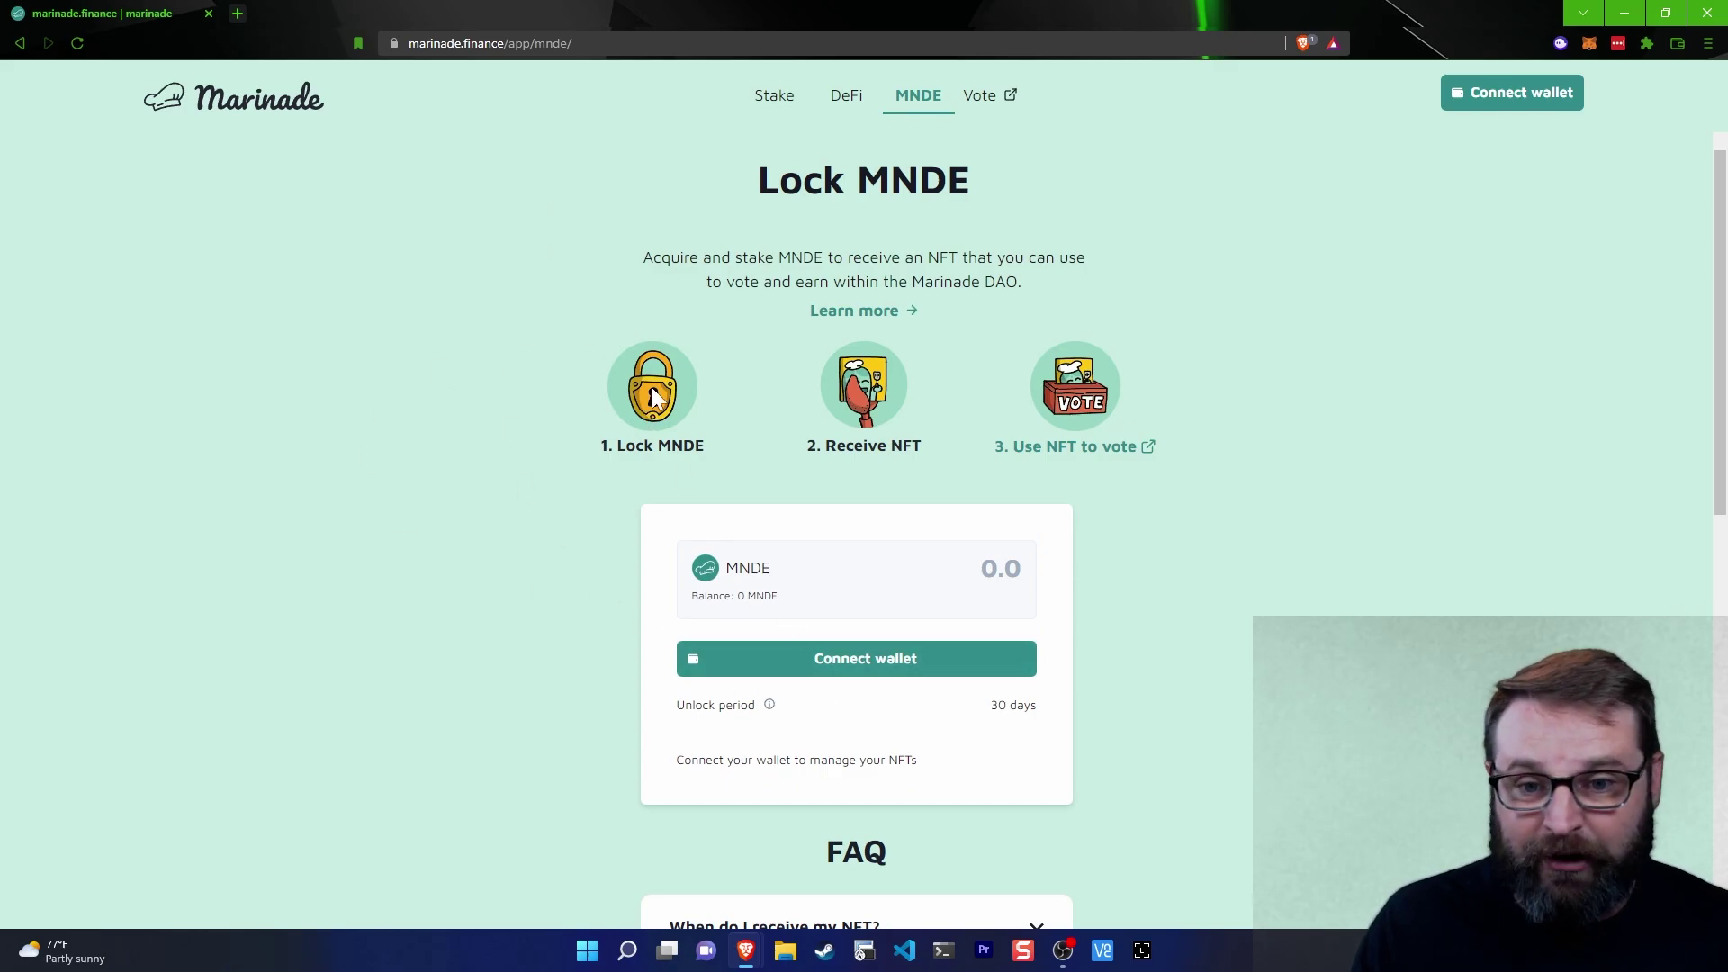
# Open the Jupiter Aggregator swap site in a new tab and choose MNDE as the token to receive.
pyautogui.click(237, 15)
pyautogui.write('jup')
pyautogui.press('Return')
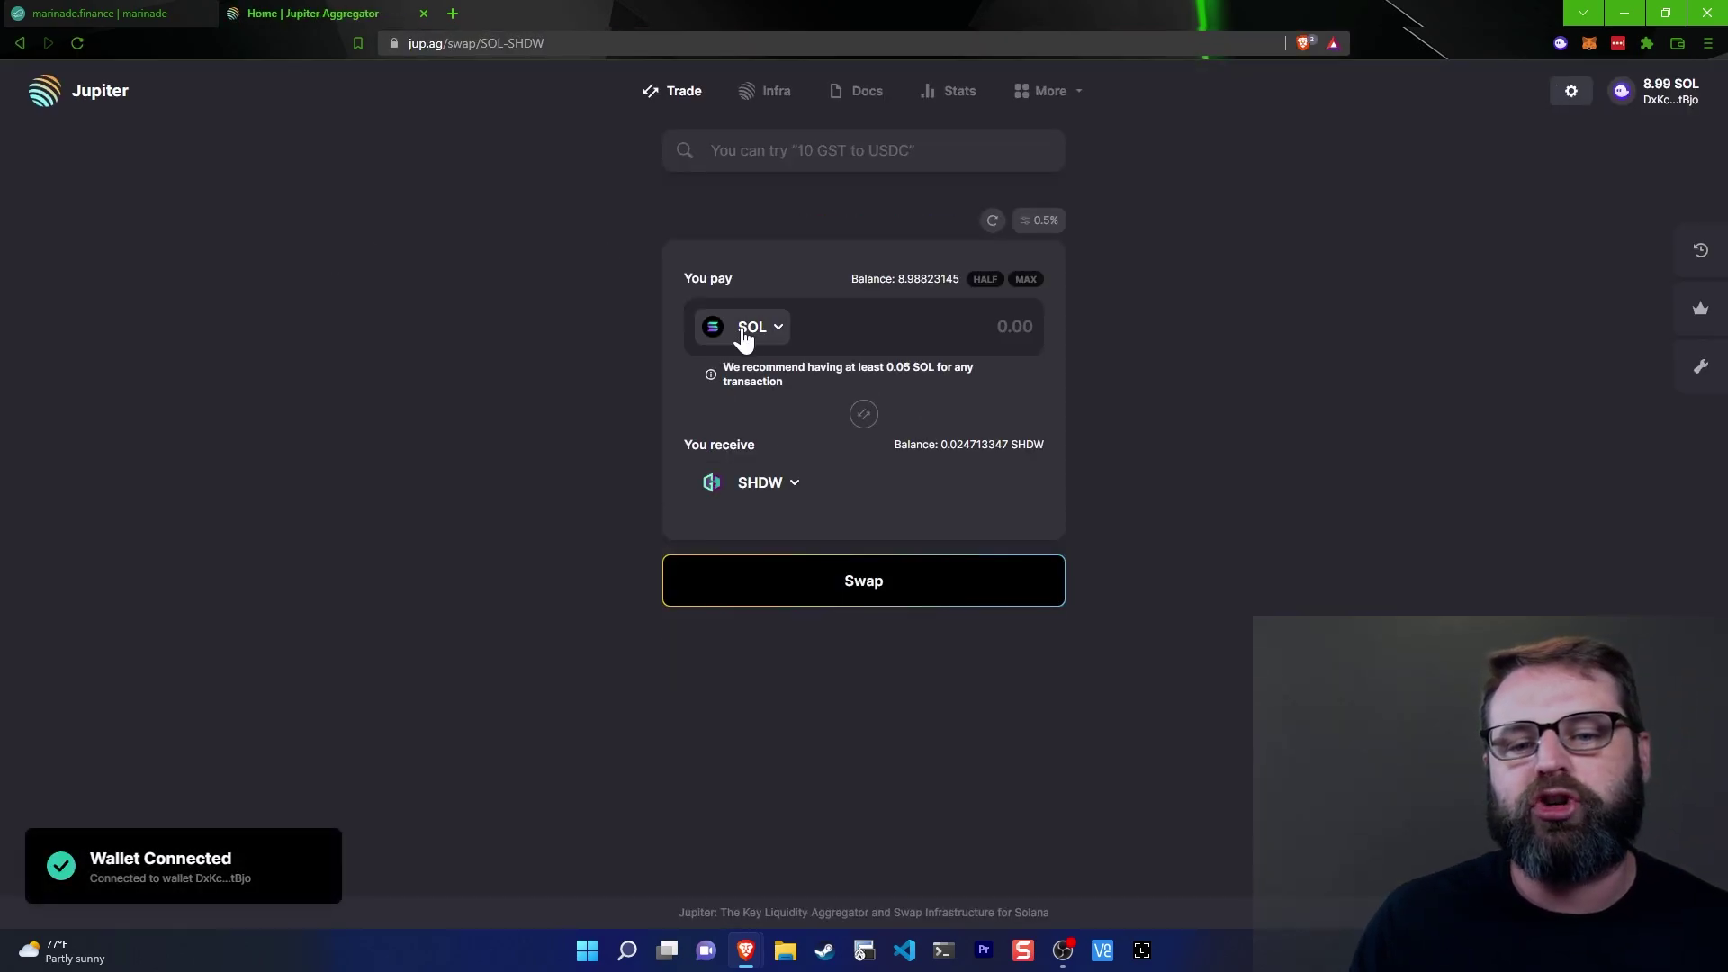
pyautogui.click(763, 482)
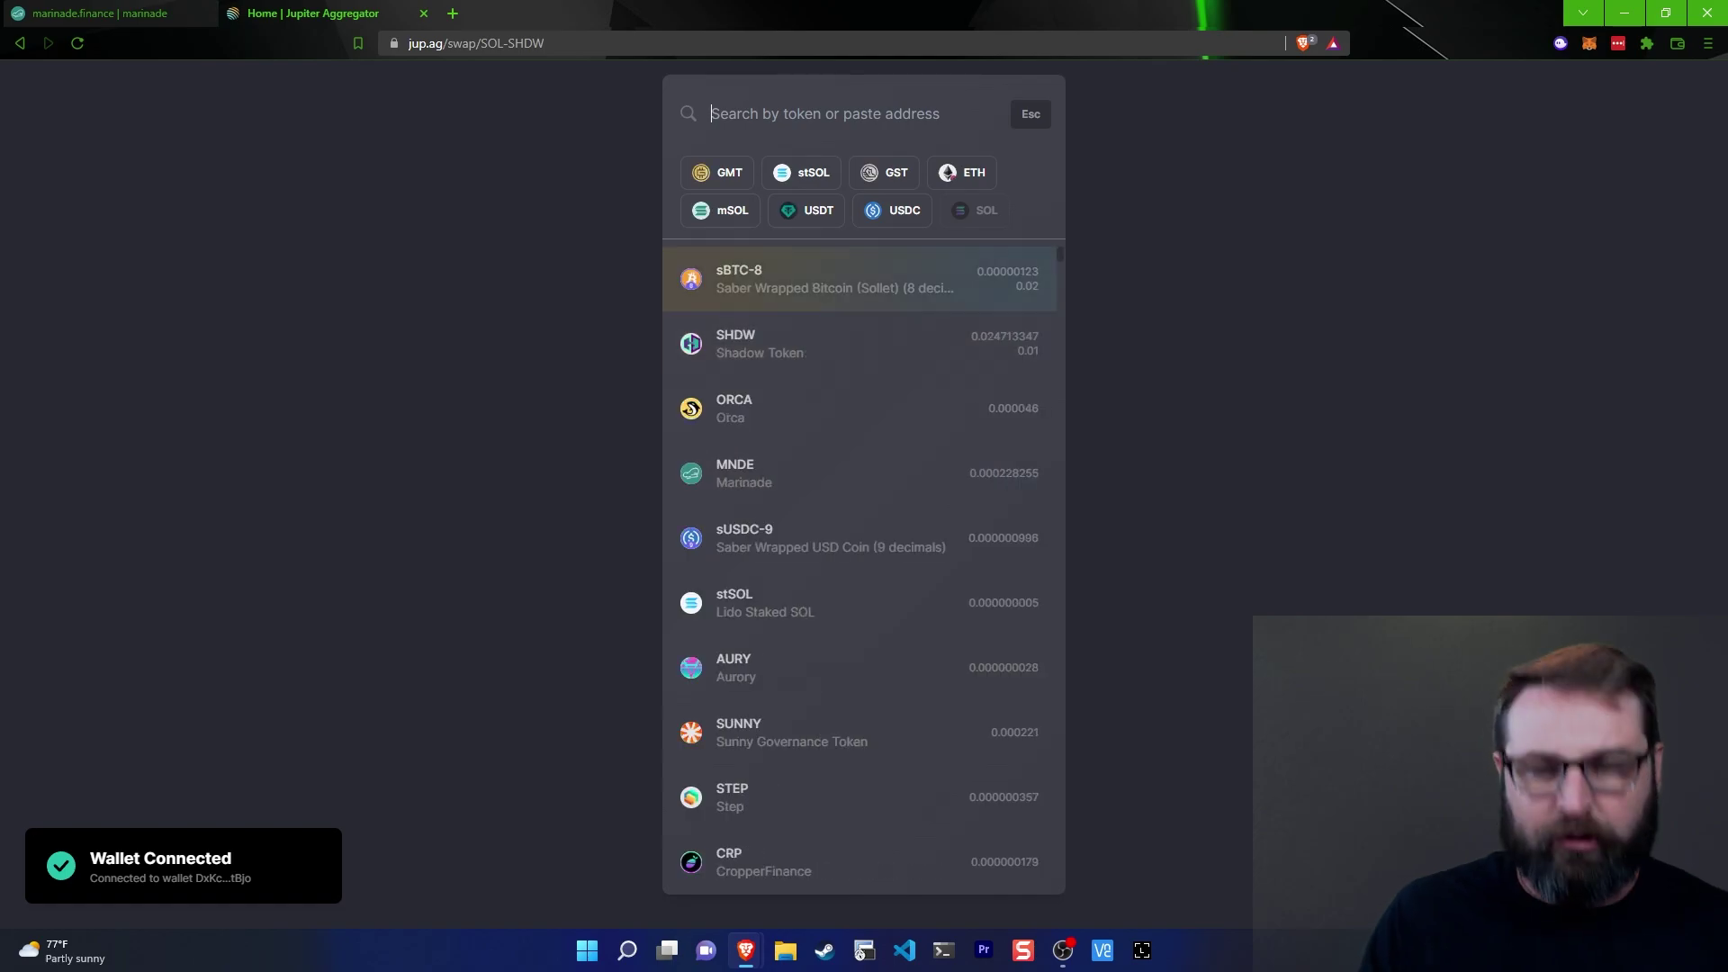
pyautogui.write('mnde')
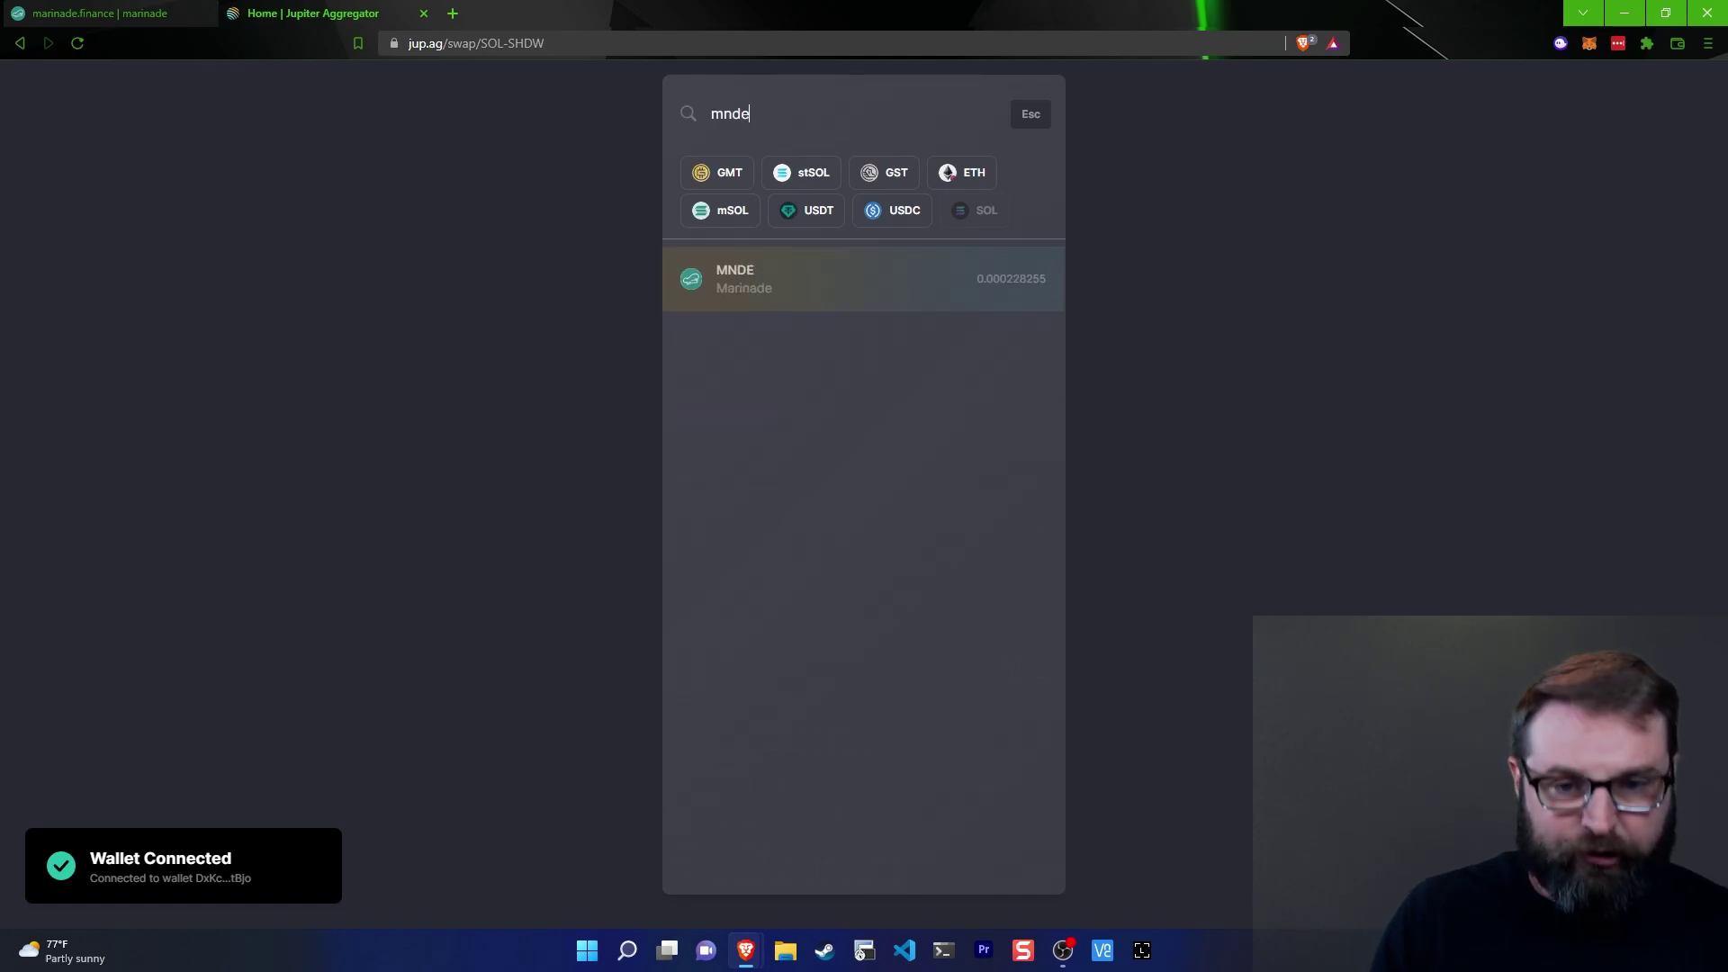
pyautogui.click(833, 293)
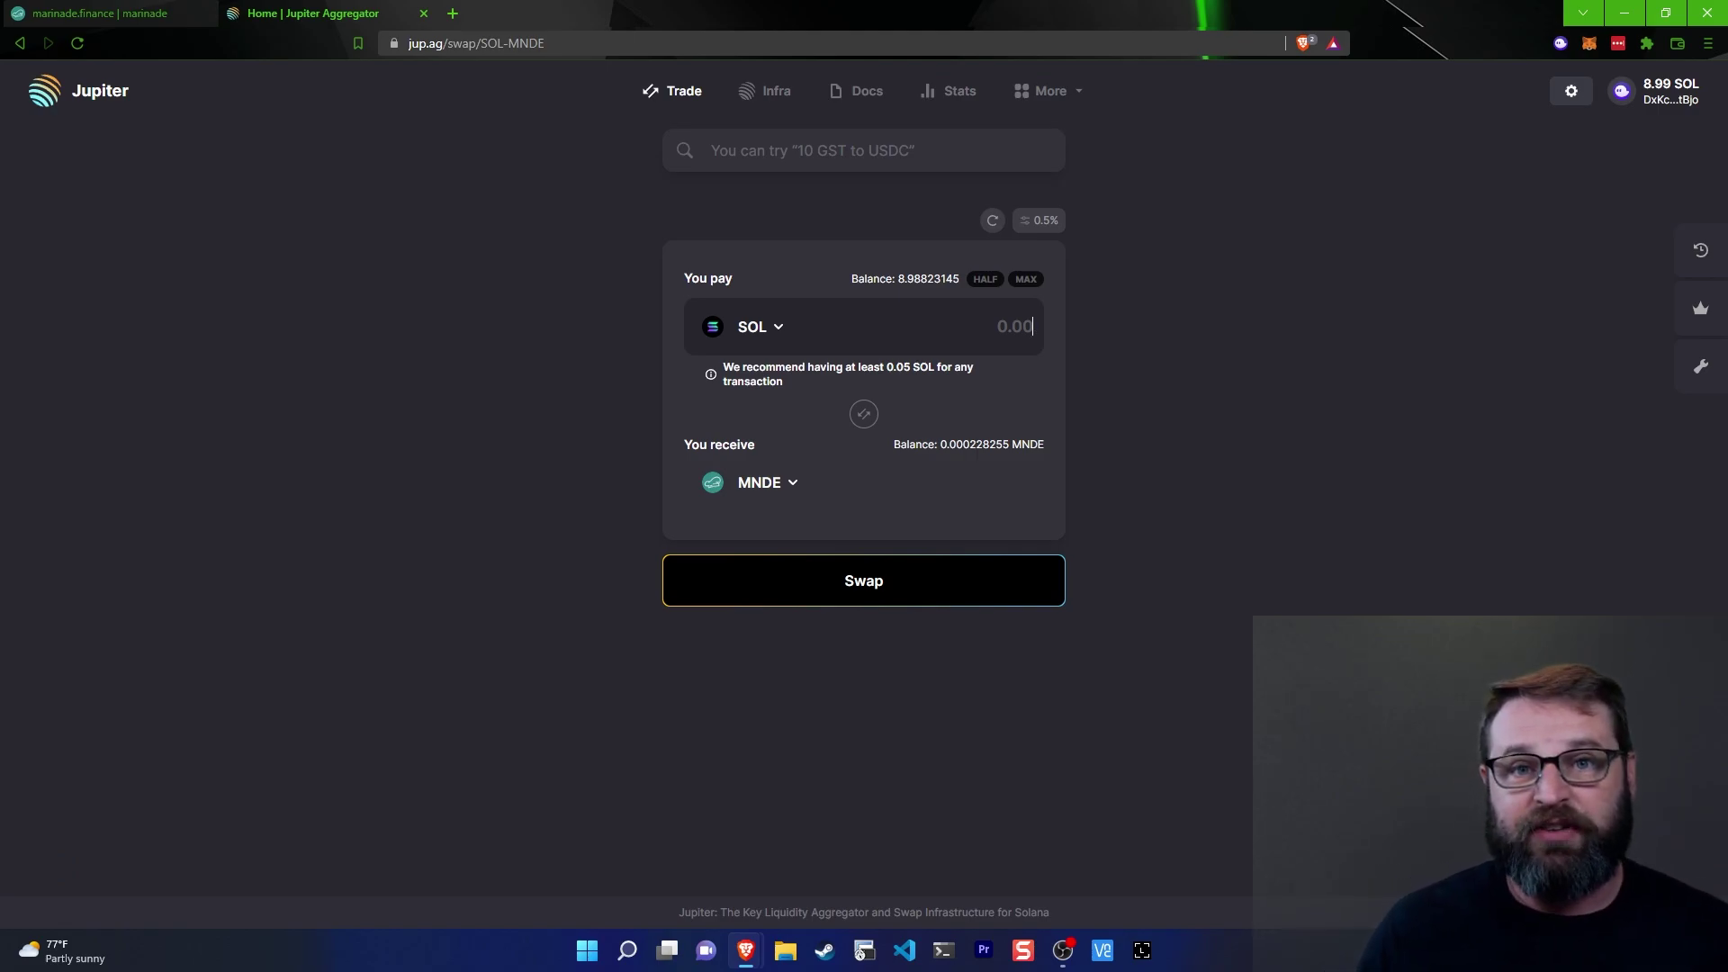
# Swap 2 SOL for MNDE and approve the transaction in the Phantom wallet.
pyautogui.click(1033, 327)
pyautogui.write('2')
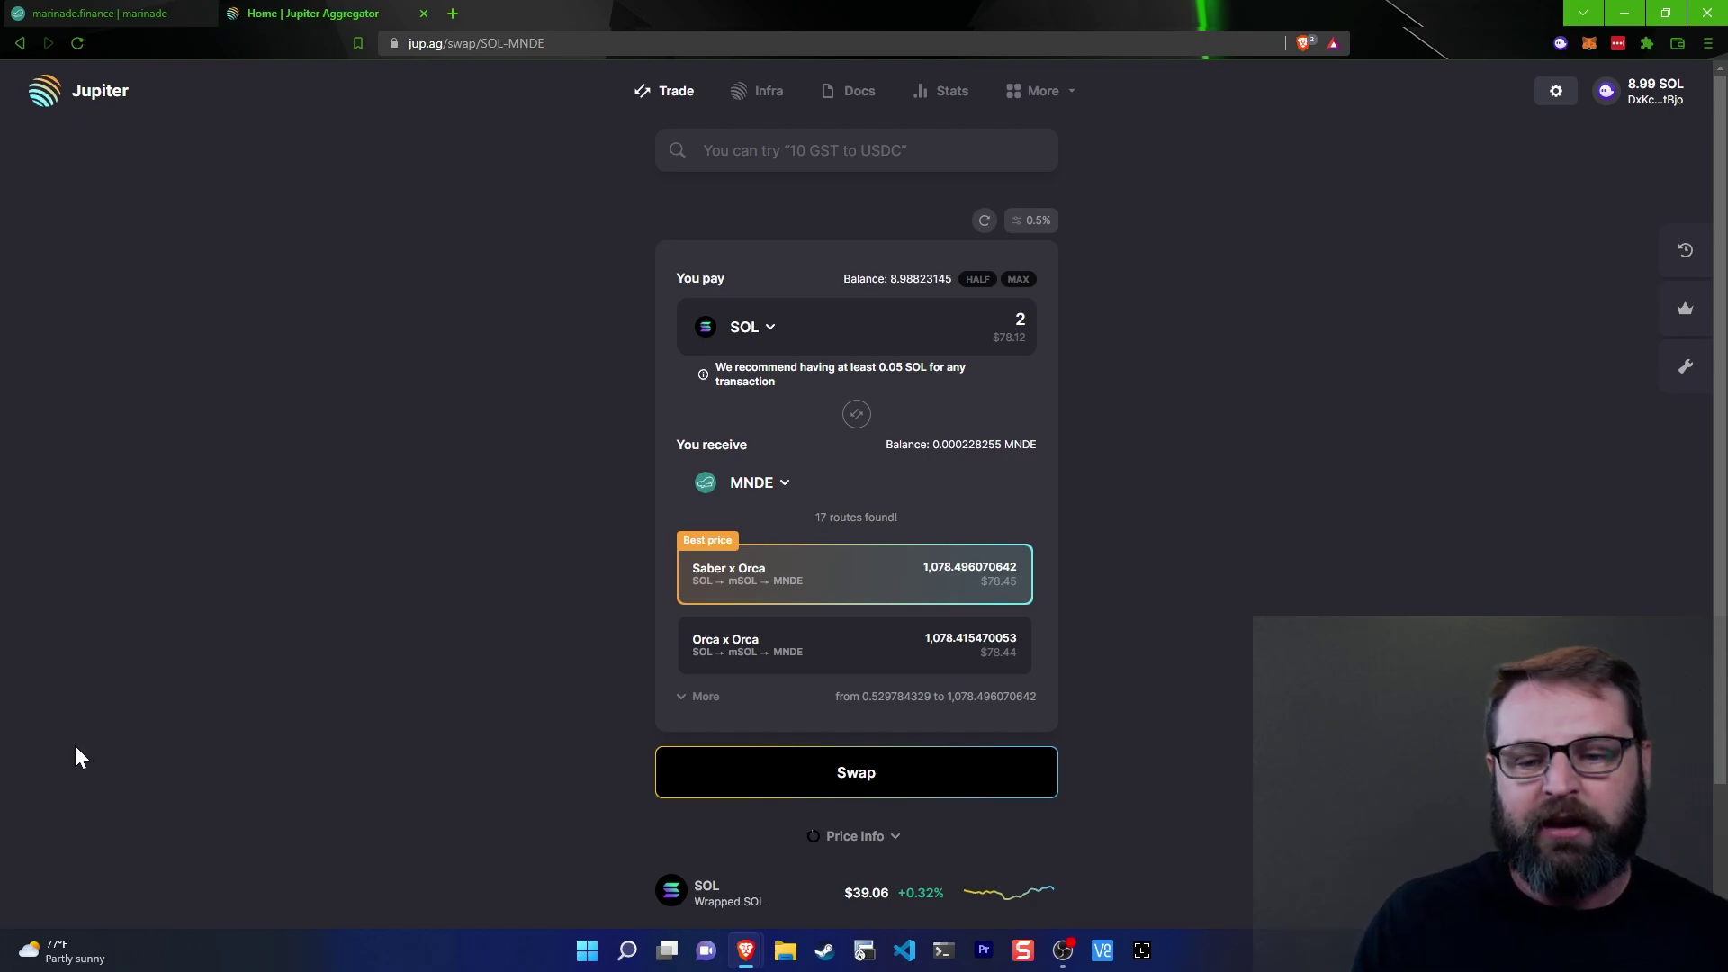
pyautogui.click(892, 772)
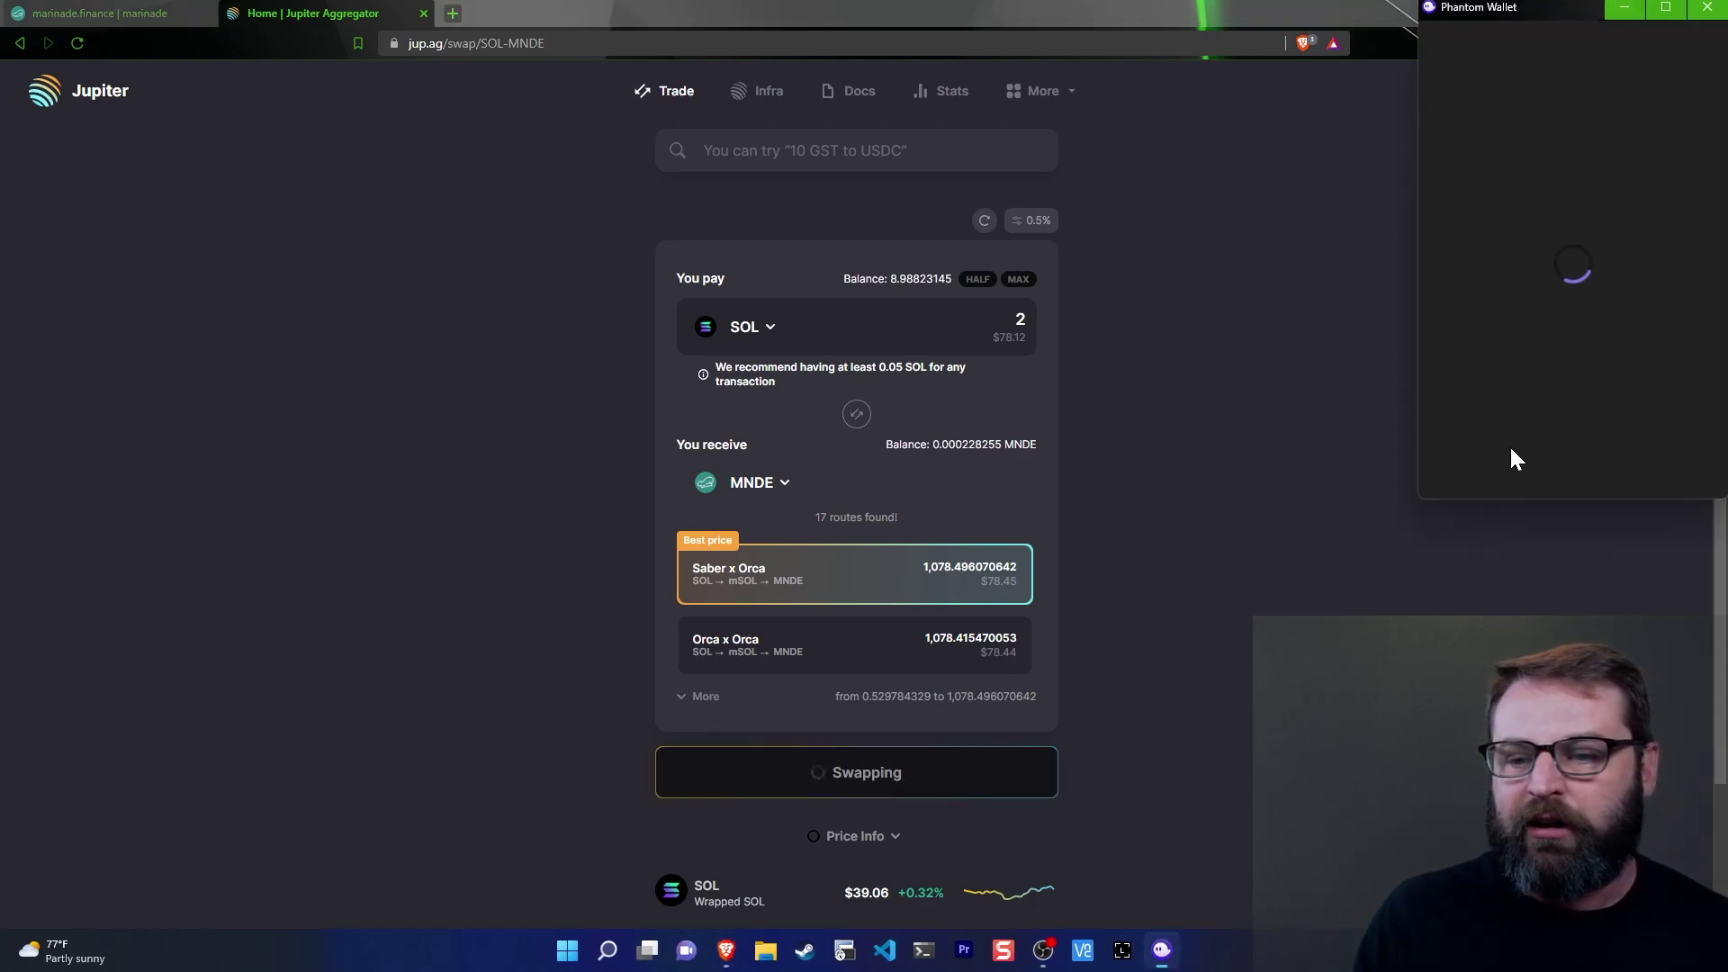
pyautogui.click(1644, 464)
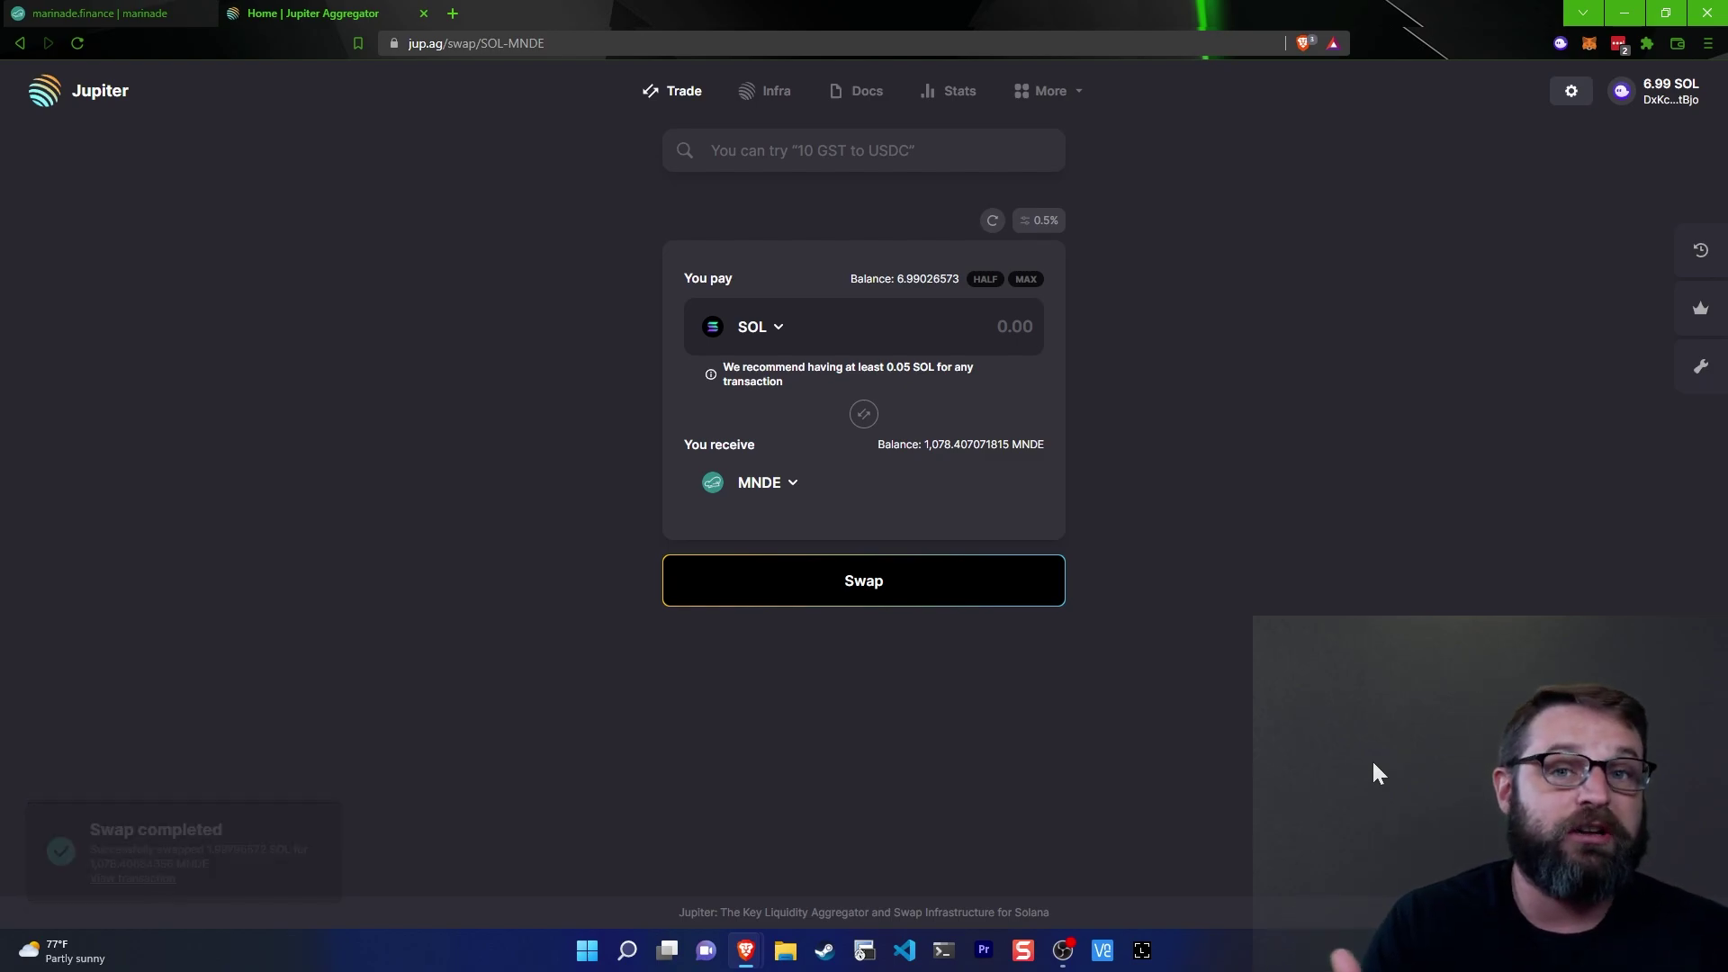
# Return to the Marinade MNDE page and connect the Phantom wallet.
pyautogui.click(141, 11)
pyautogui.click(750, 661)
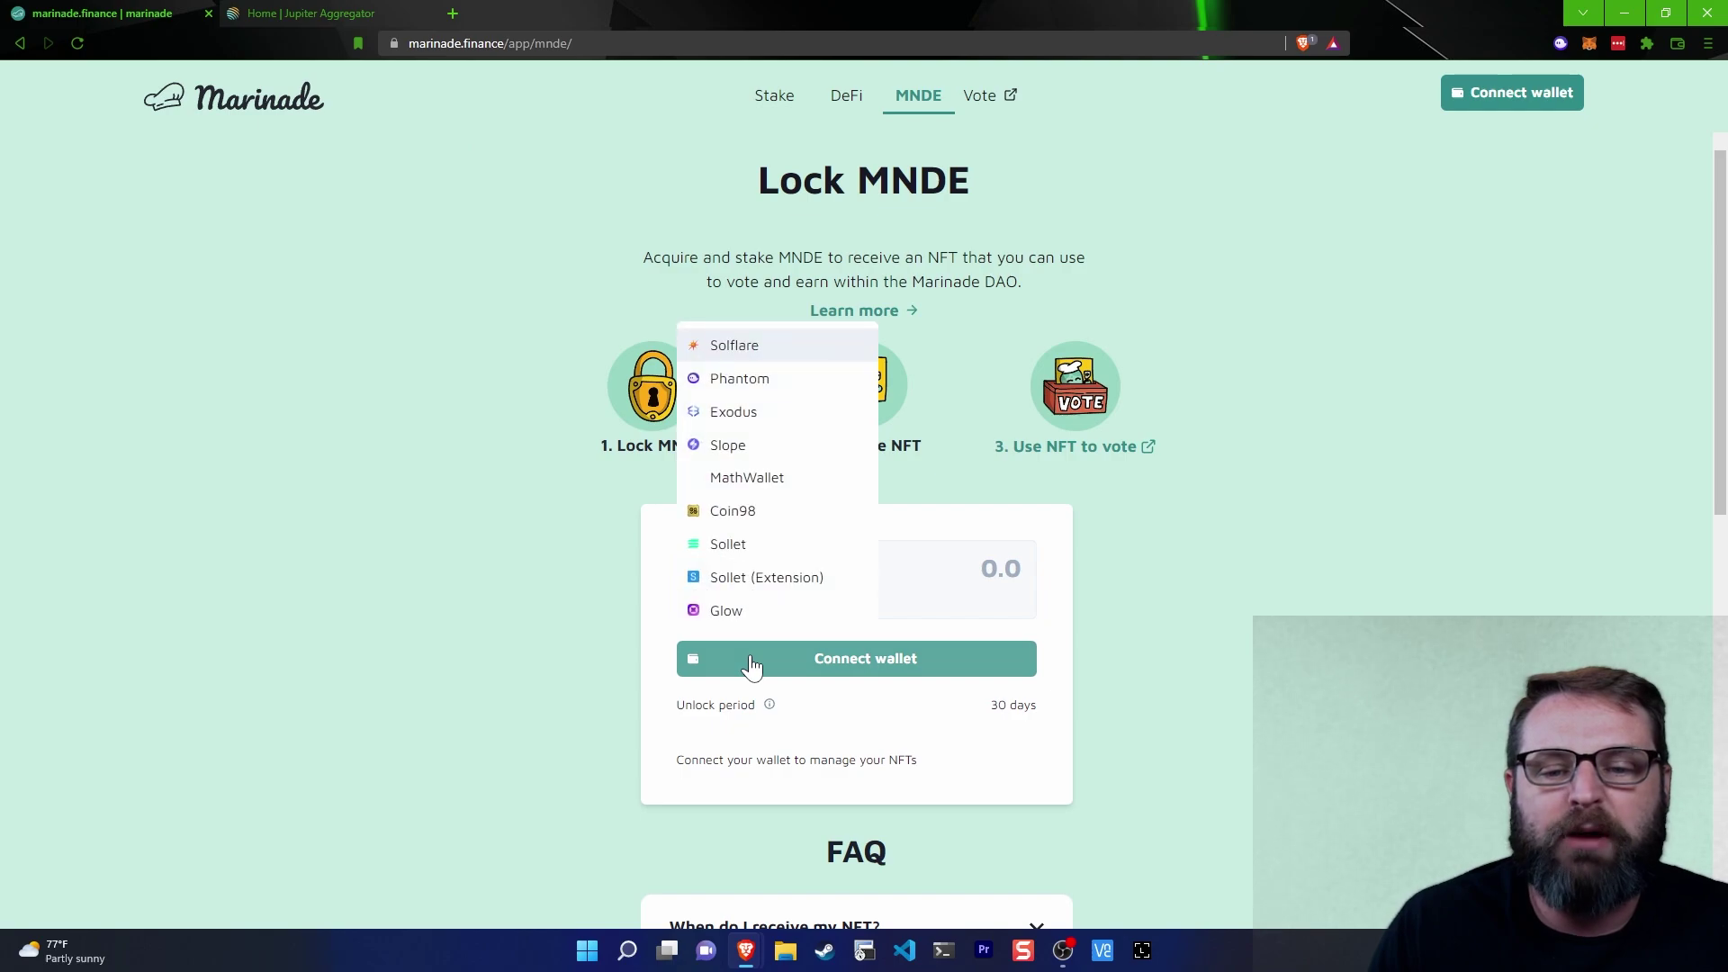
pyautogui.click(740, 380)
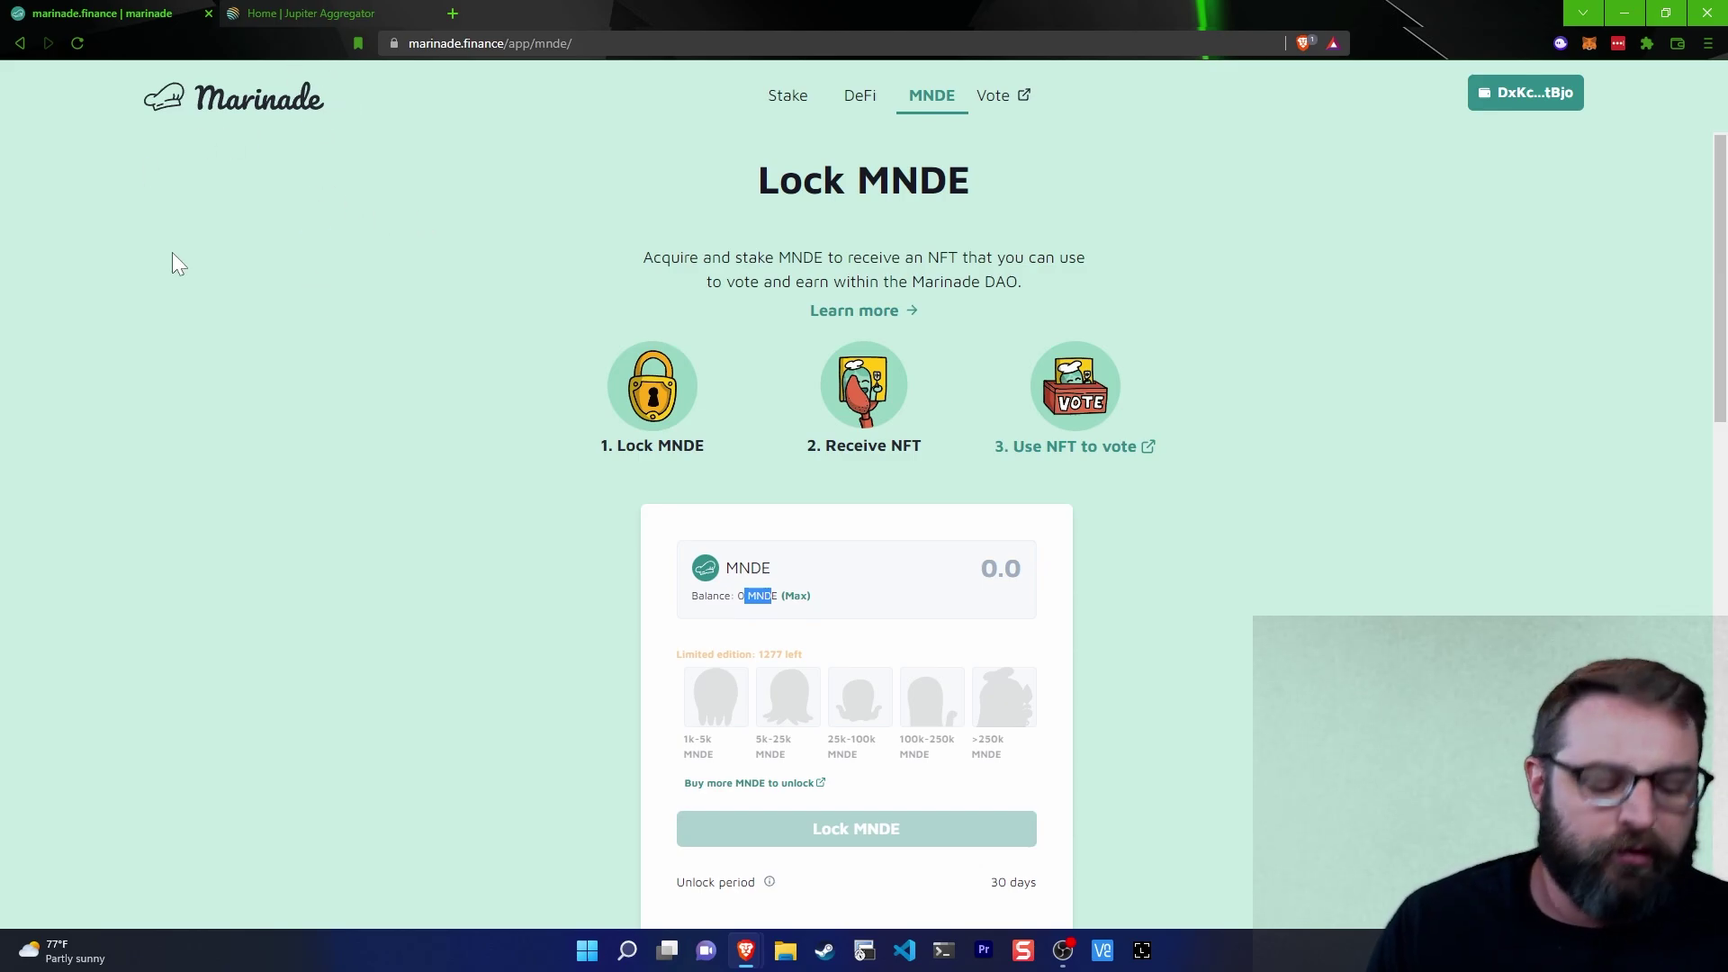
# Reload the Marinade page and reconnect the Phantom wallet to refresh the MNDE balance.
pyautogui.press('F5')
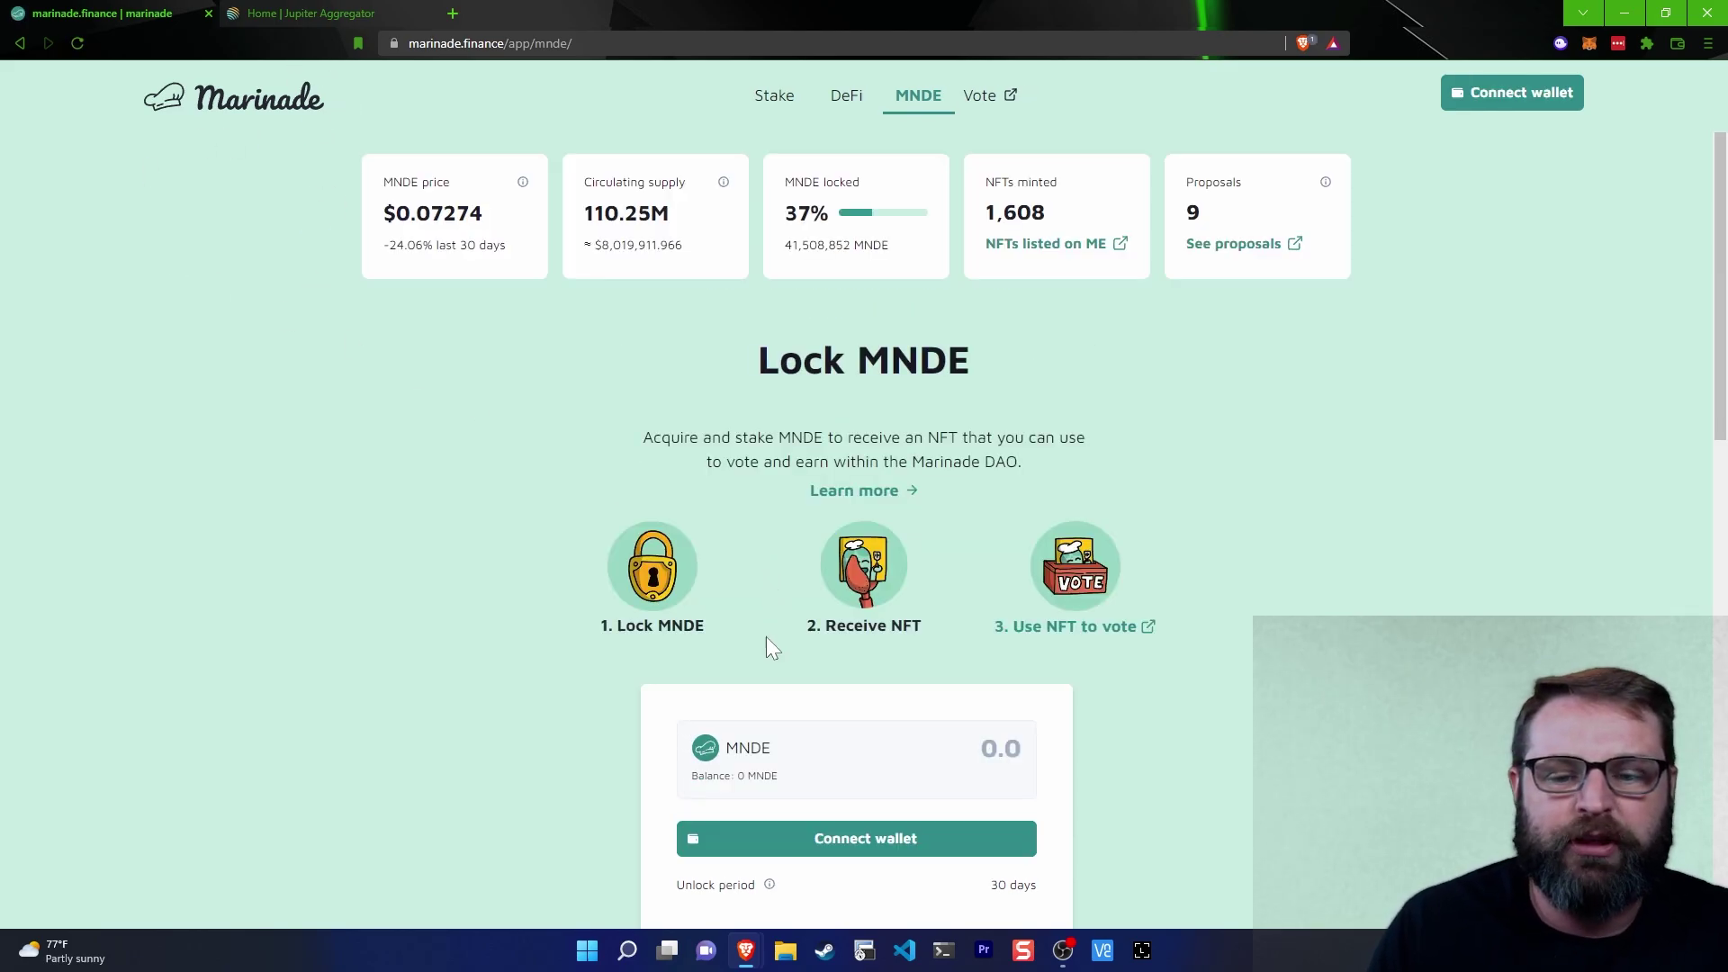
pyautogui.click(854, 839)
pyautogui.click(781, 558)
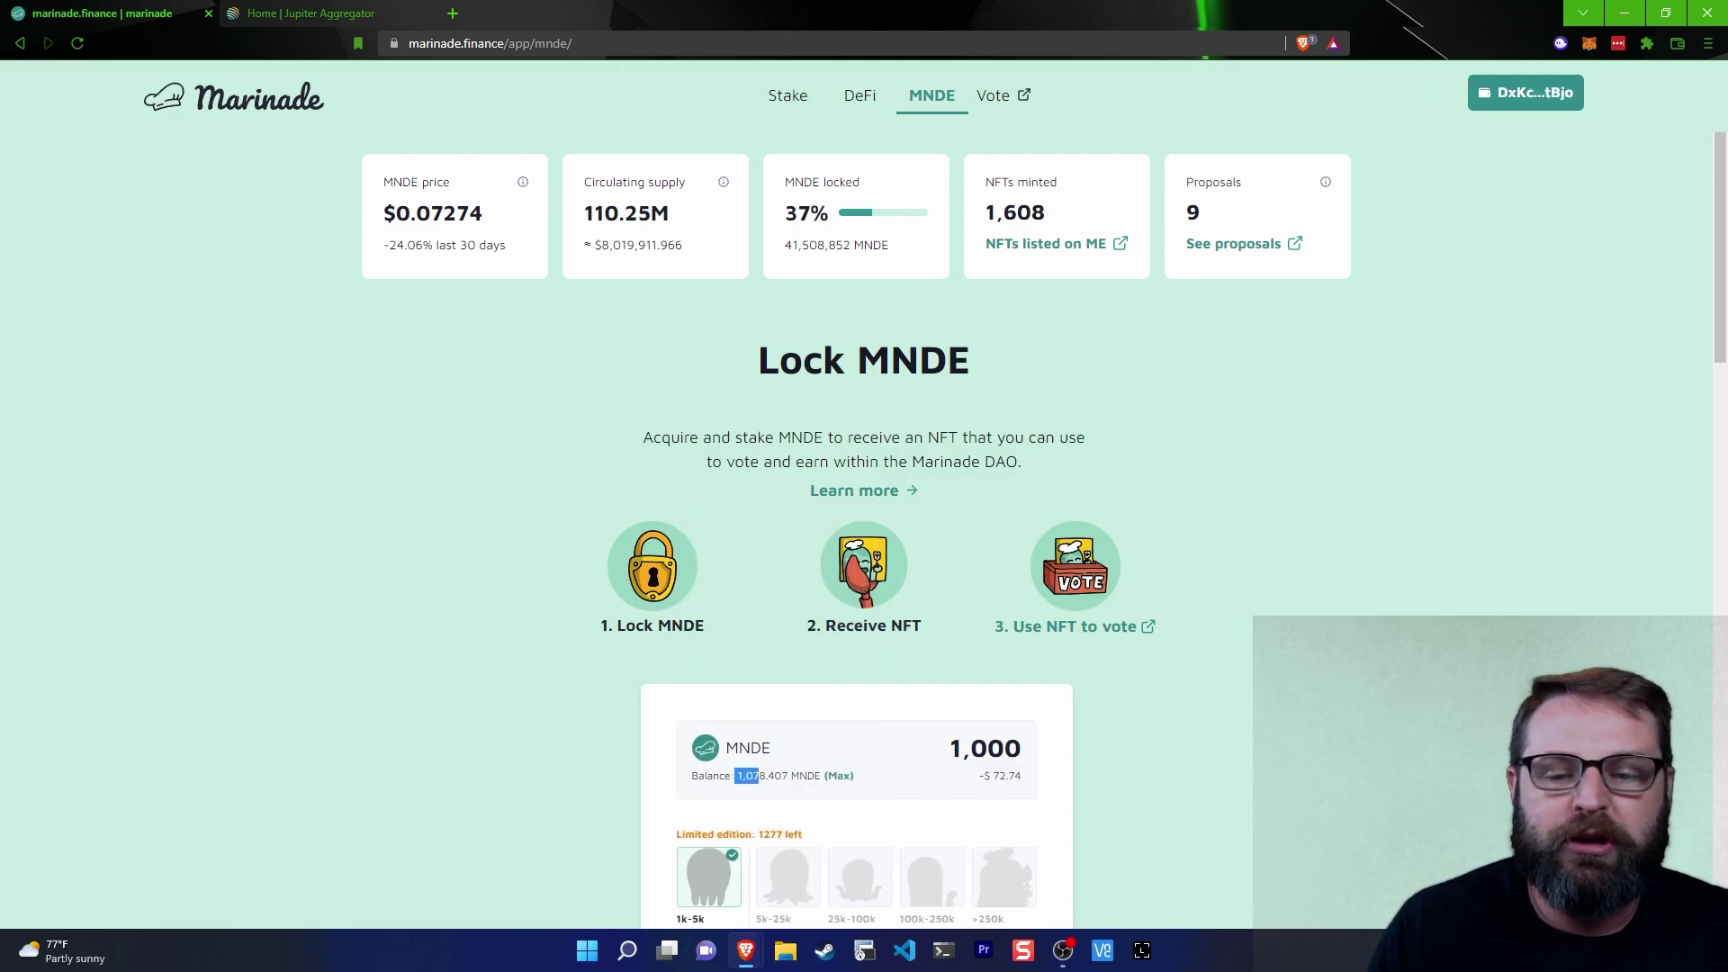
pyautogui.click(829, 706)
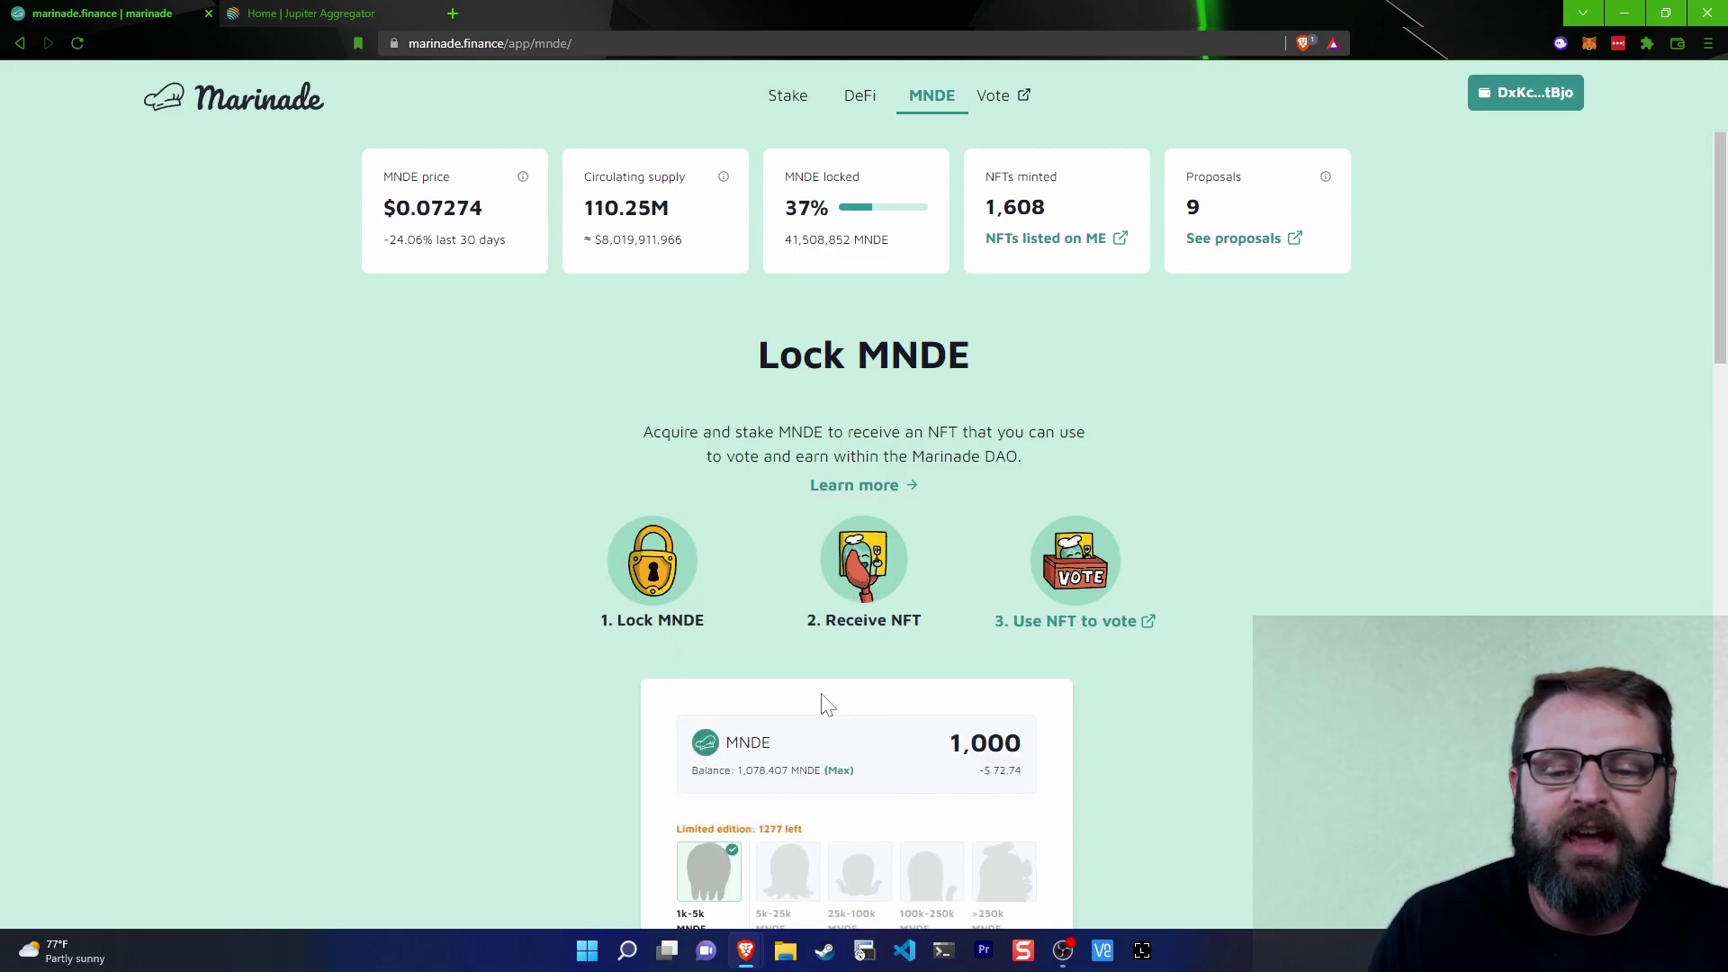
# Enlarge the page to 133% and examine the MNDE lock form with its limited-edition NFT tiers.
pyautogui.scroll(-2, 829, 706)
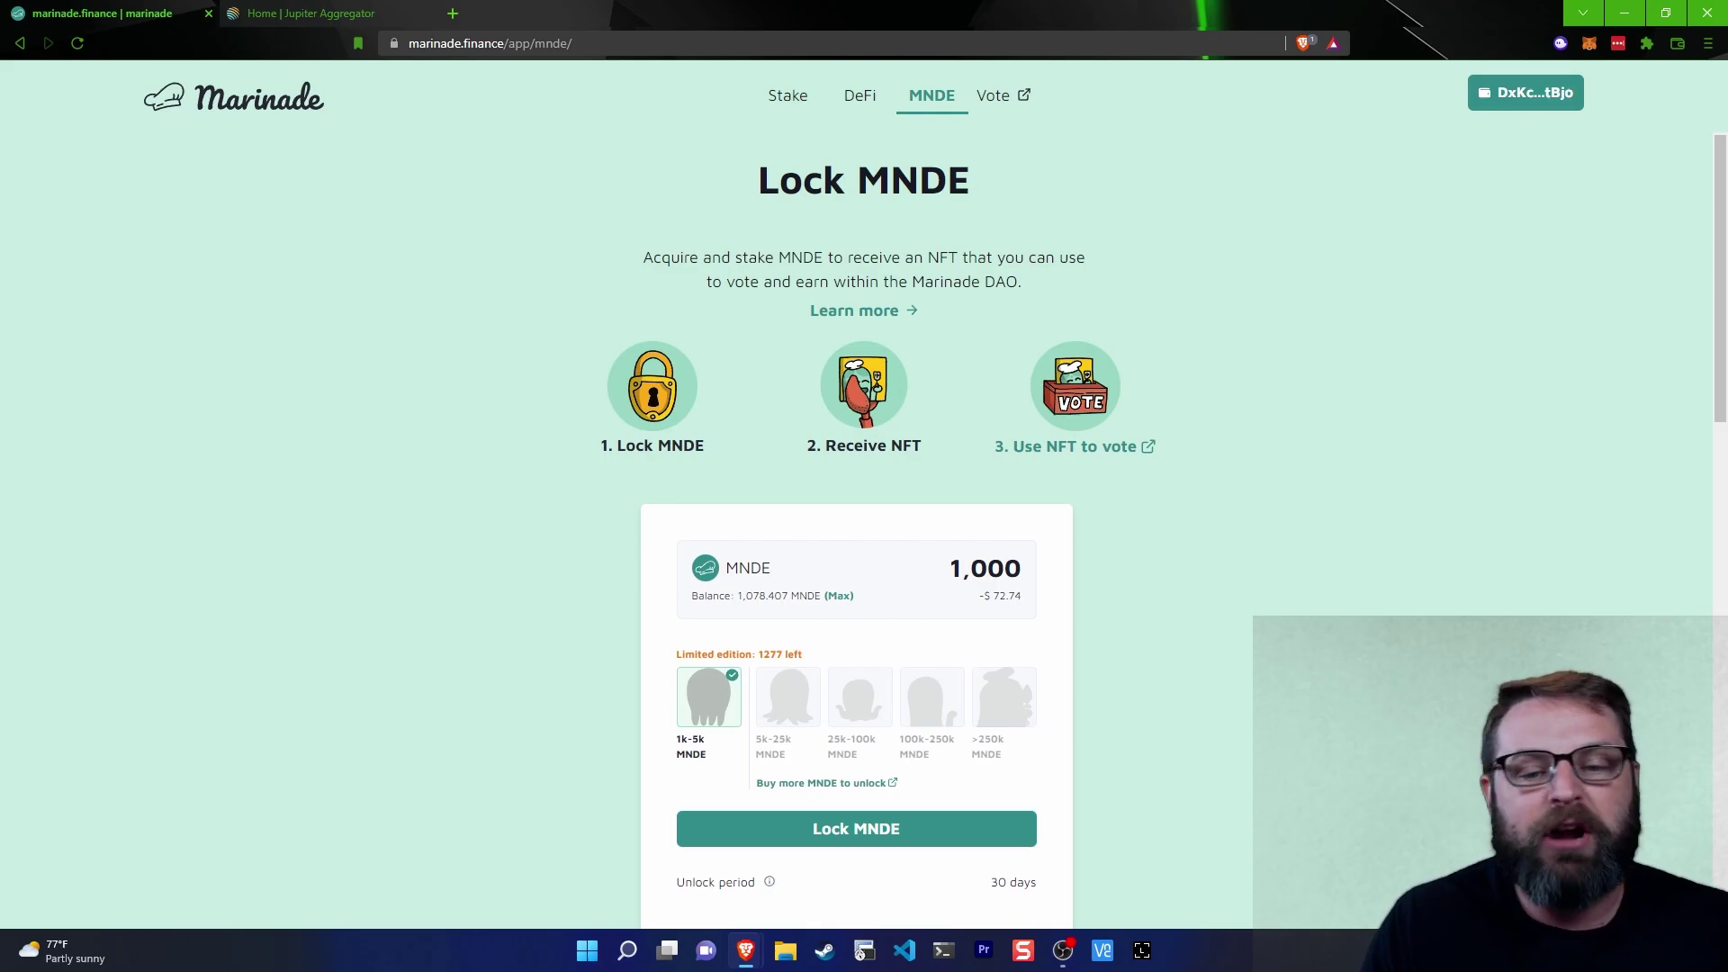
pyautogui.scroll(-1, 1156, 461)
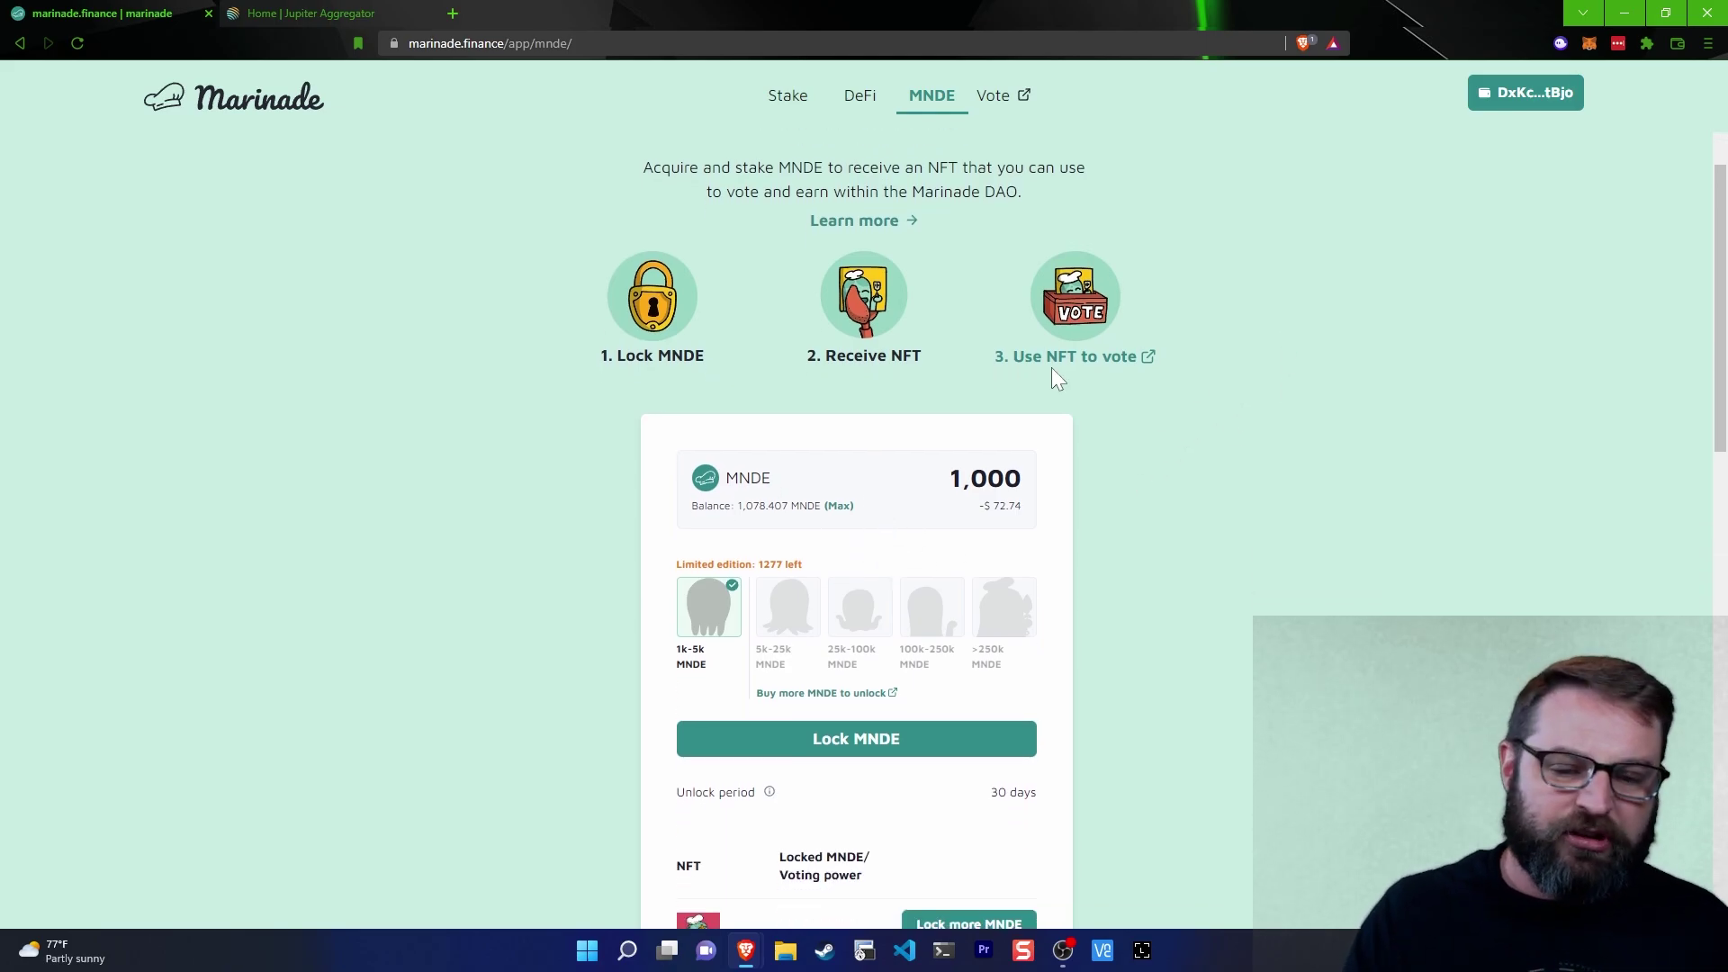
pyautogui.keyDown('ctrl'); pyautogui.scroll(3, 961, 501); pyautogui.keyUp('ctrl')
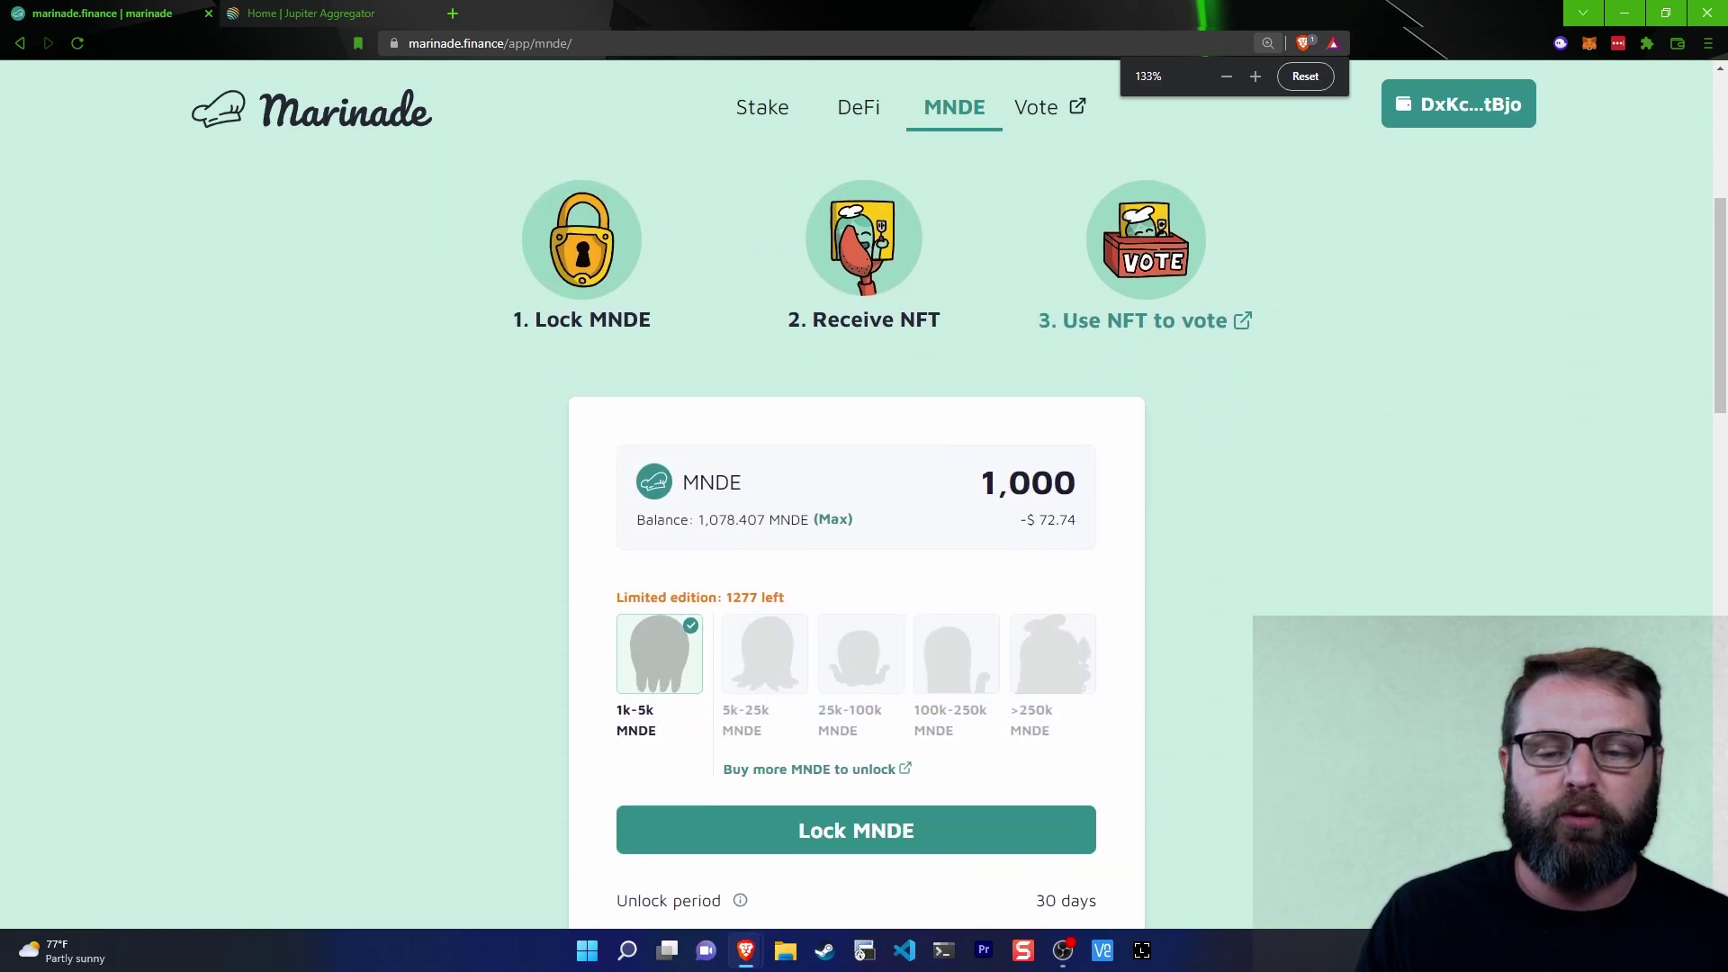
pyautogui.scroll(-1, 959, 500)
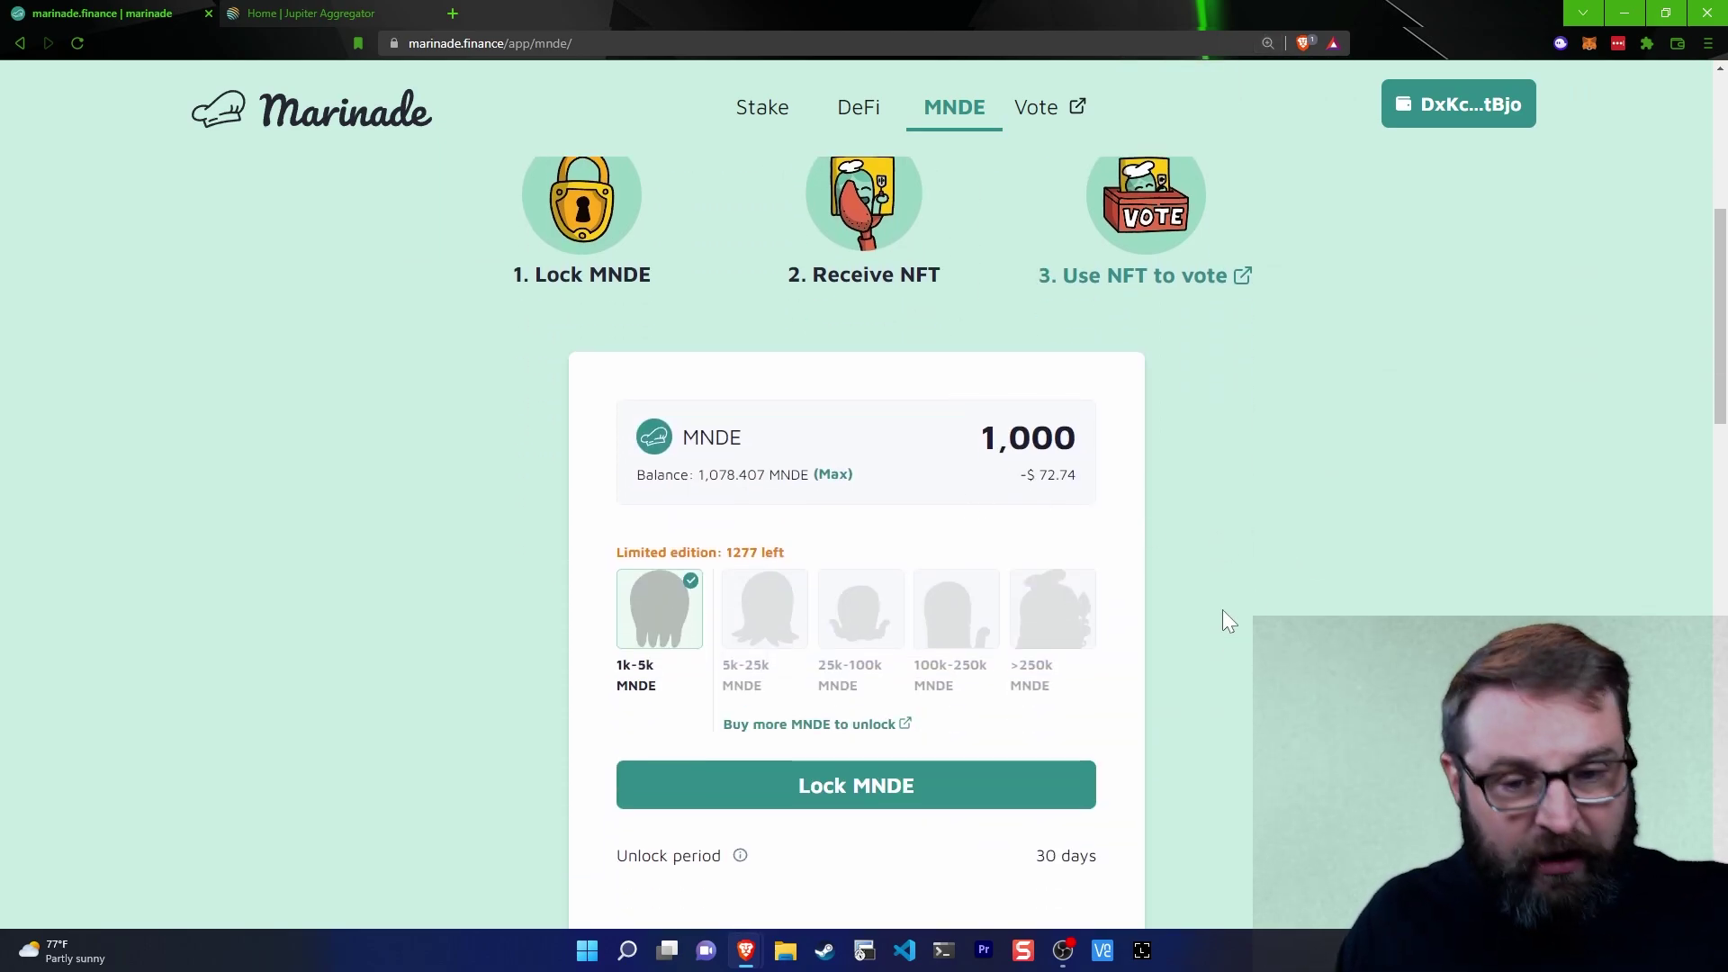
# Mark the limited-edition count with arrows, handwrite "Octopus" above the higher NFT tiers, and clear the annotations.
pyautogui.moveTo(711, 513); pyautogui.dragTo(747, 520)
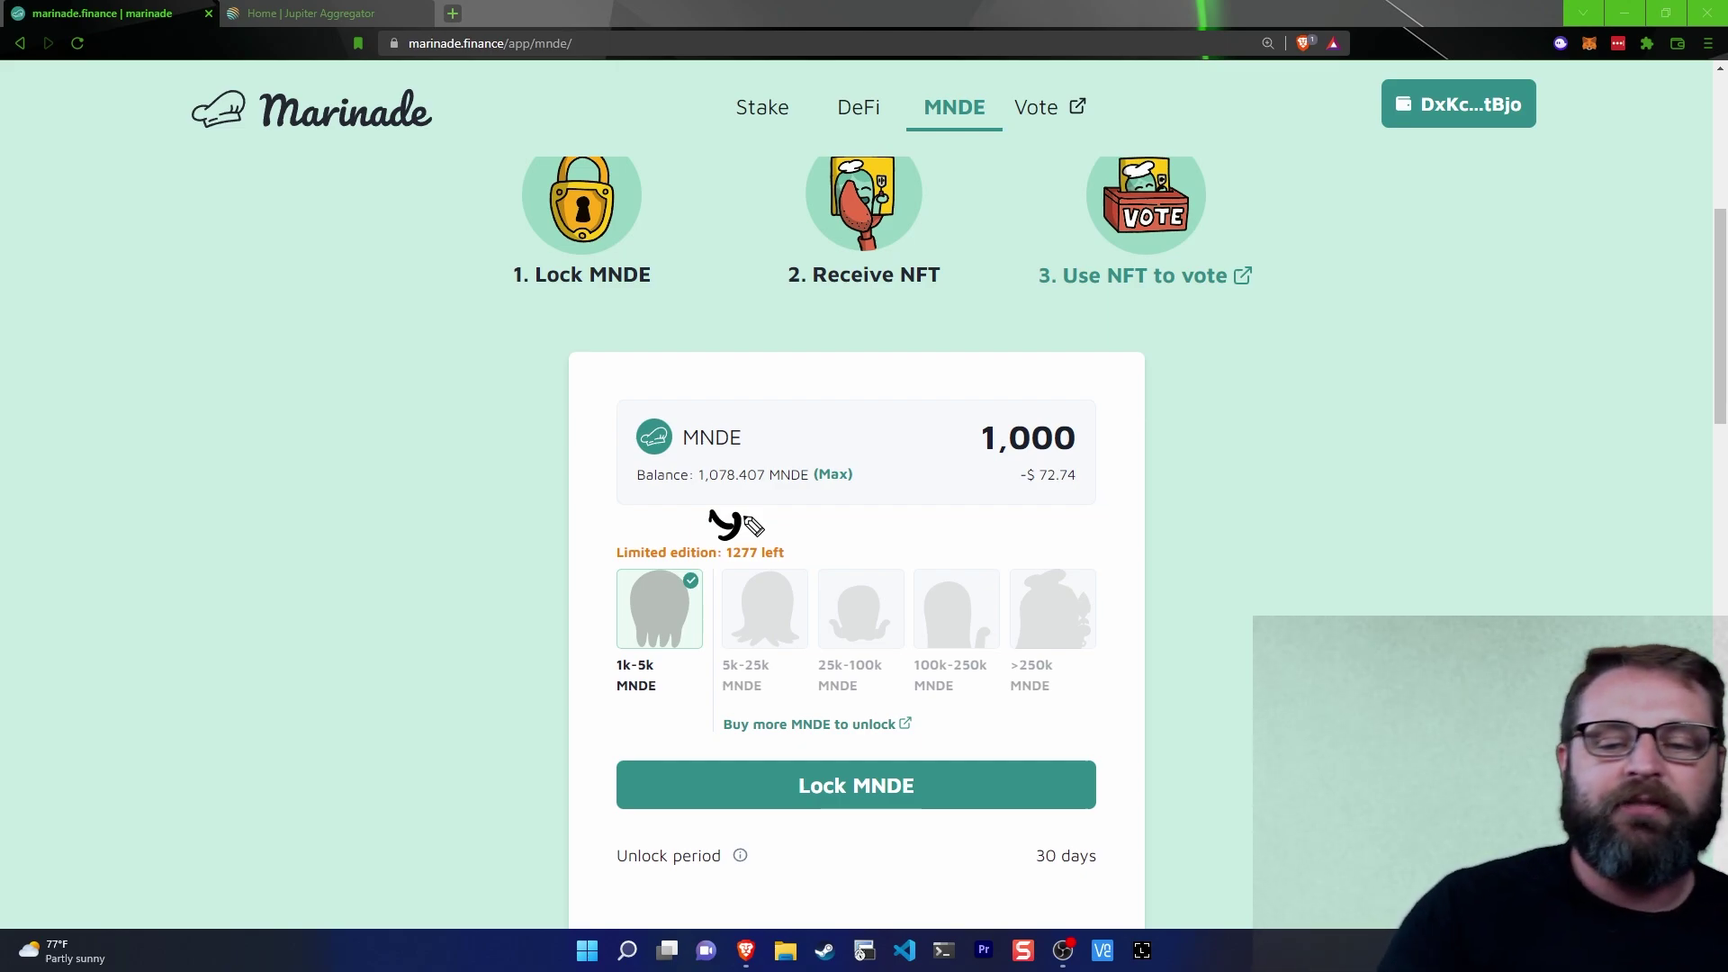
pyautogui.moveTo(791, 549); pyautogui.dragTo(849, 523)
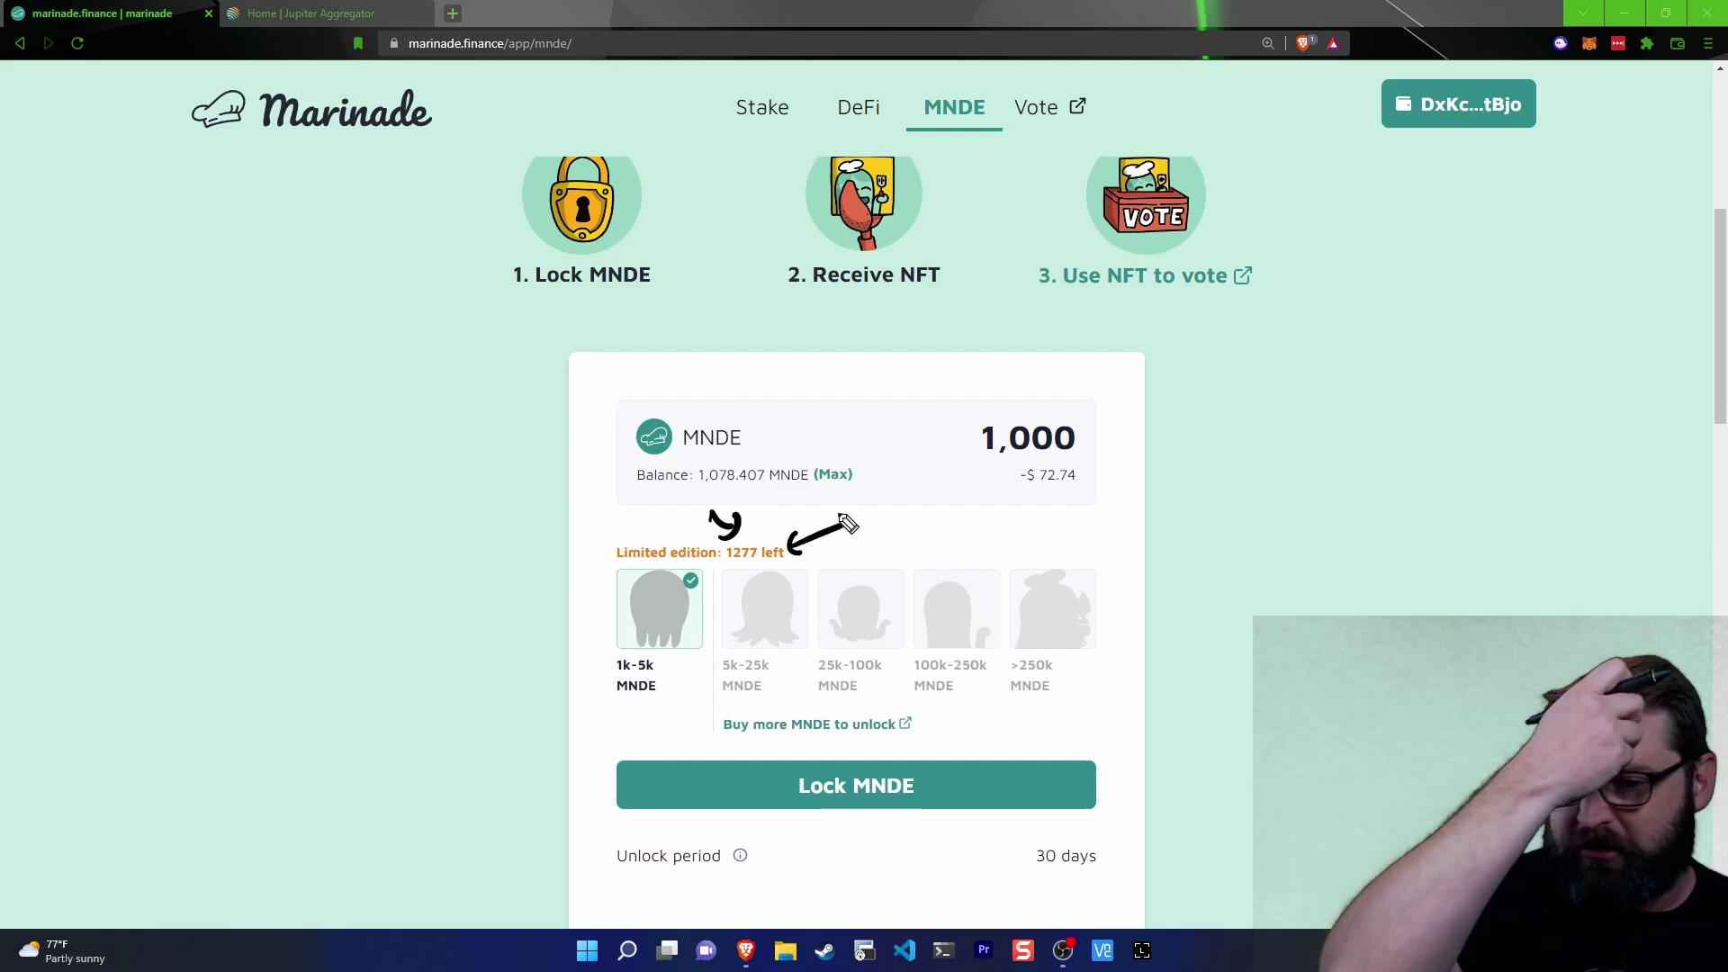
pyautogui.moveTo(983, 501)
pyautogui.mouseDown()
pyautogui.moveTo(959, 556)
pyautogui.moveTo(1020, 538)
pyautogui.moveTo(974, 549)
pyautogui.moveTo(978, 498)
pyautogui.moveTo(1035, 559)
pyautogui.mouseUp()
pyautogui.moveTo(1050, 504)
pyautogui.mouseDown()
pyautogui.moveTo(1053, 560)
pyautogui.moveTo(1064, 524)
pyautogui.mouseUp()
pyautogui.moveTo(1086, 529)
pyautogui.mouseDown()
pyautogui.moveTo(1123, 516)
pyautogui.moveTo(1127, 538)
pyautogui.mouseUp()
pyautogui.moveTo(1133, 515); pyautogui.dragTo(1208, 547)
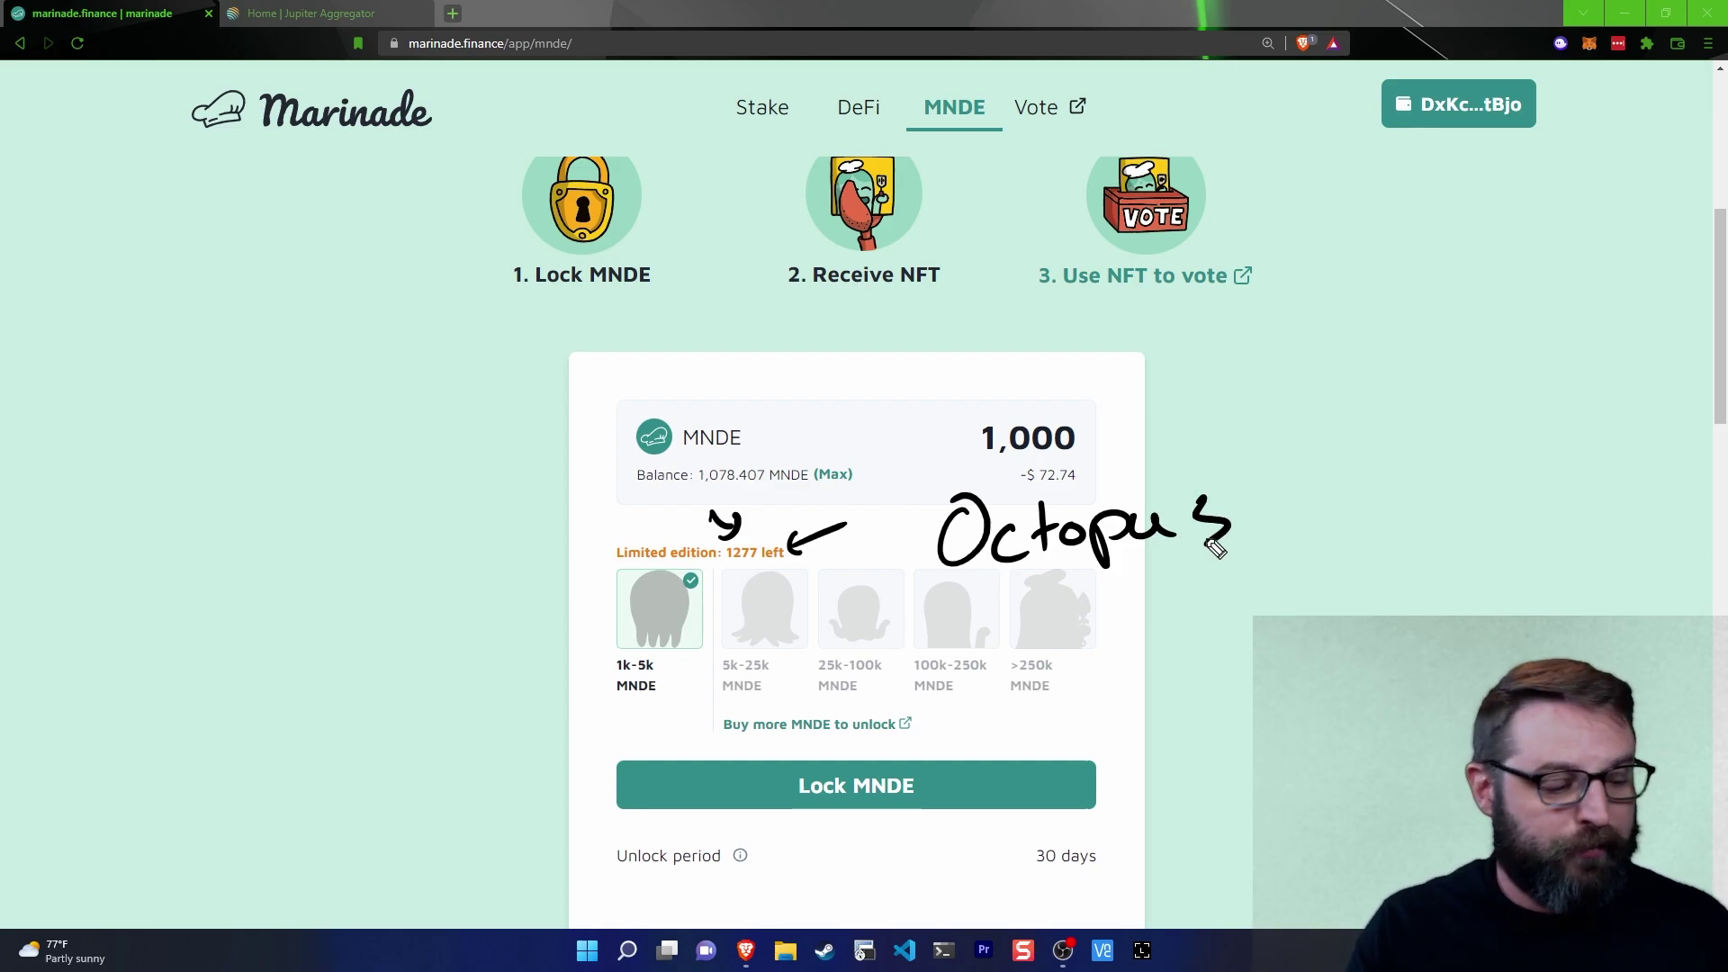
pyautogui.press('e')
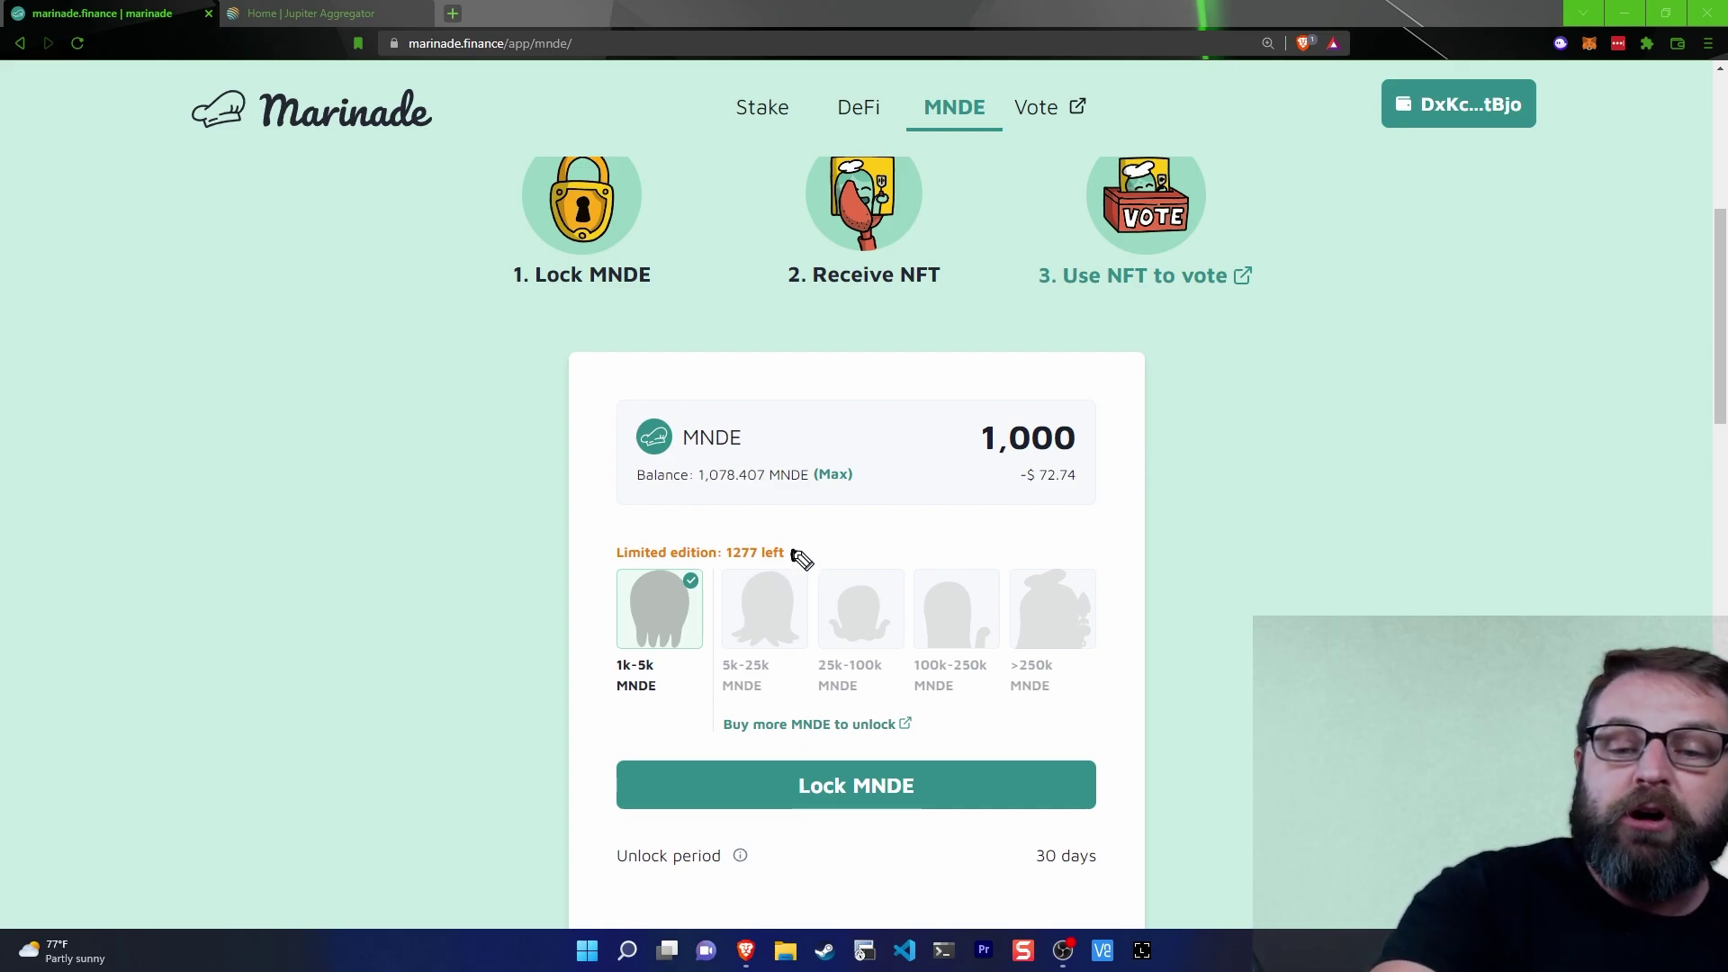
# Draw arrows above the four higher NFT tiers and across the tier row from 1k-5k upward, and clear the annotations.
pyautogui.moveTo(795, 553)
pyautogui.mouseDown()
pyautogui.moveTo(821, 525)
pyautogui.moveTo(1068, 538)
pyautogui.mouseUp()
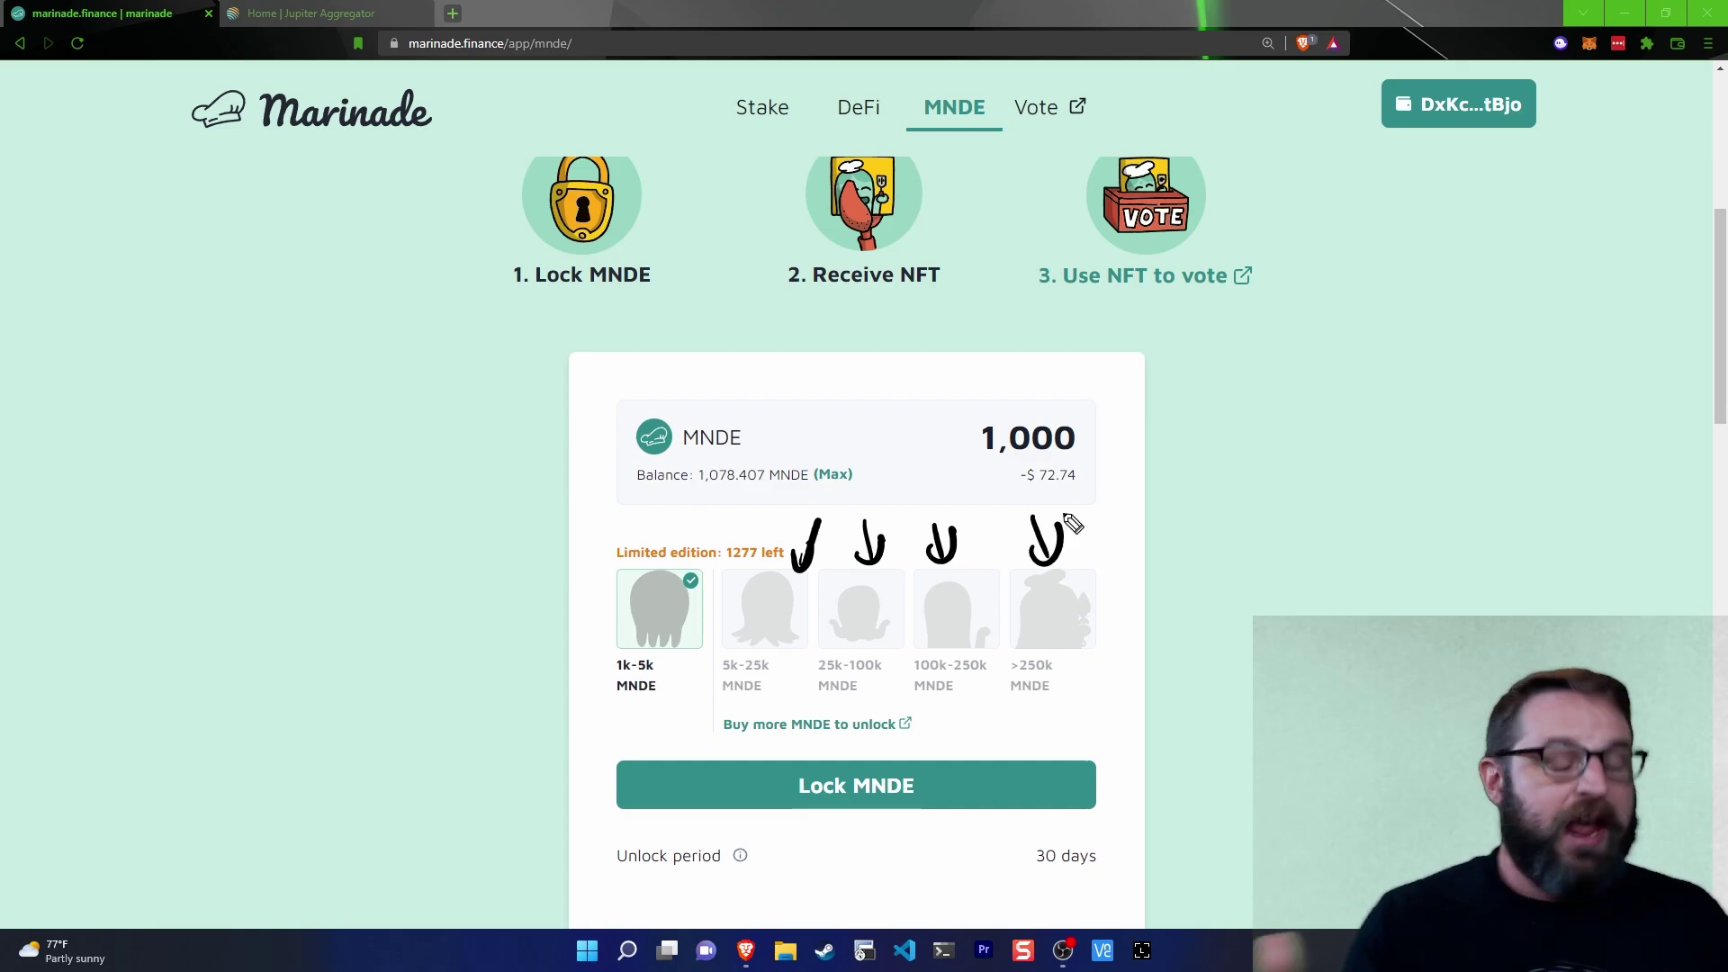
pyautogui.moveTo(633, 710)
pyautogui.mouseDown()
pyautogui.moveTo(1188, 687)
pyautogui.moveTo(1119, 765)
pyautogui.mouseUp()
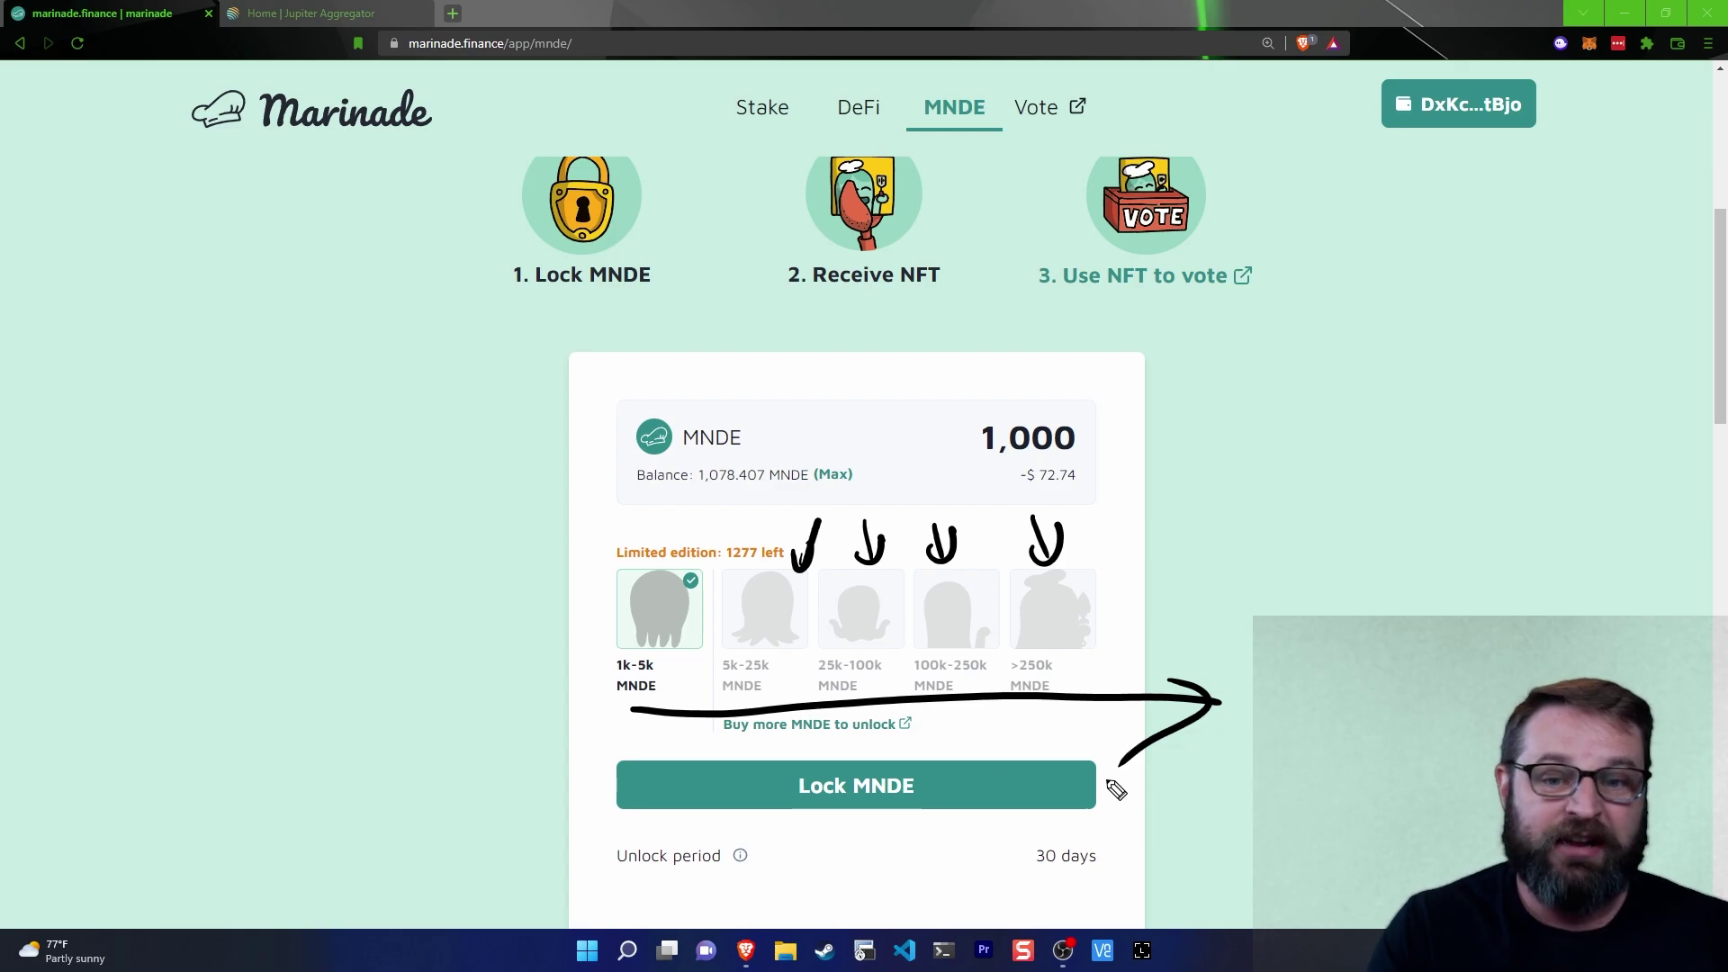
pyautogui.moveTo(677, 635); pyautogui.dragTo(767, 648)
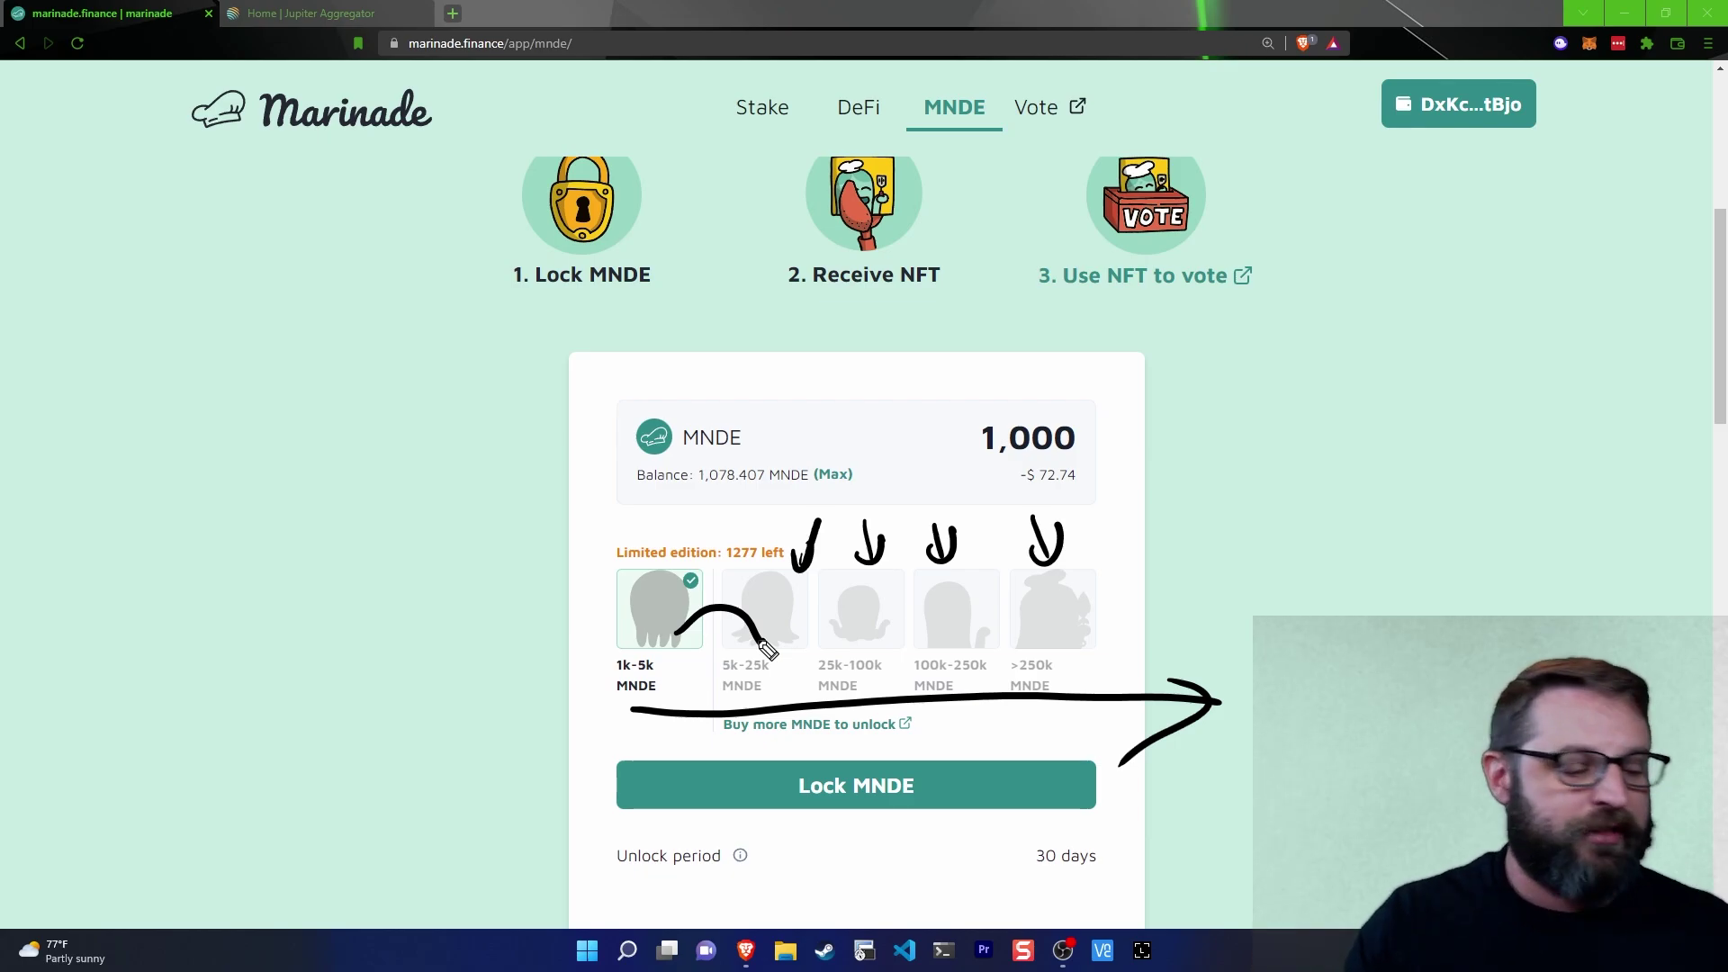
pyautogui.press('e')
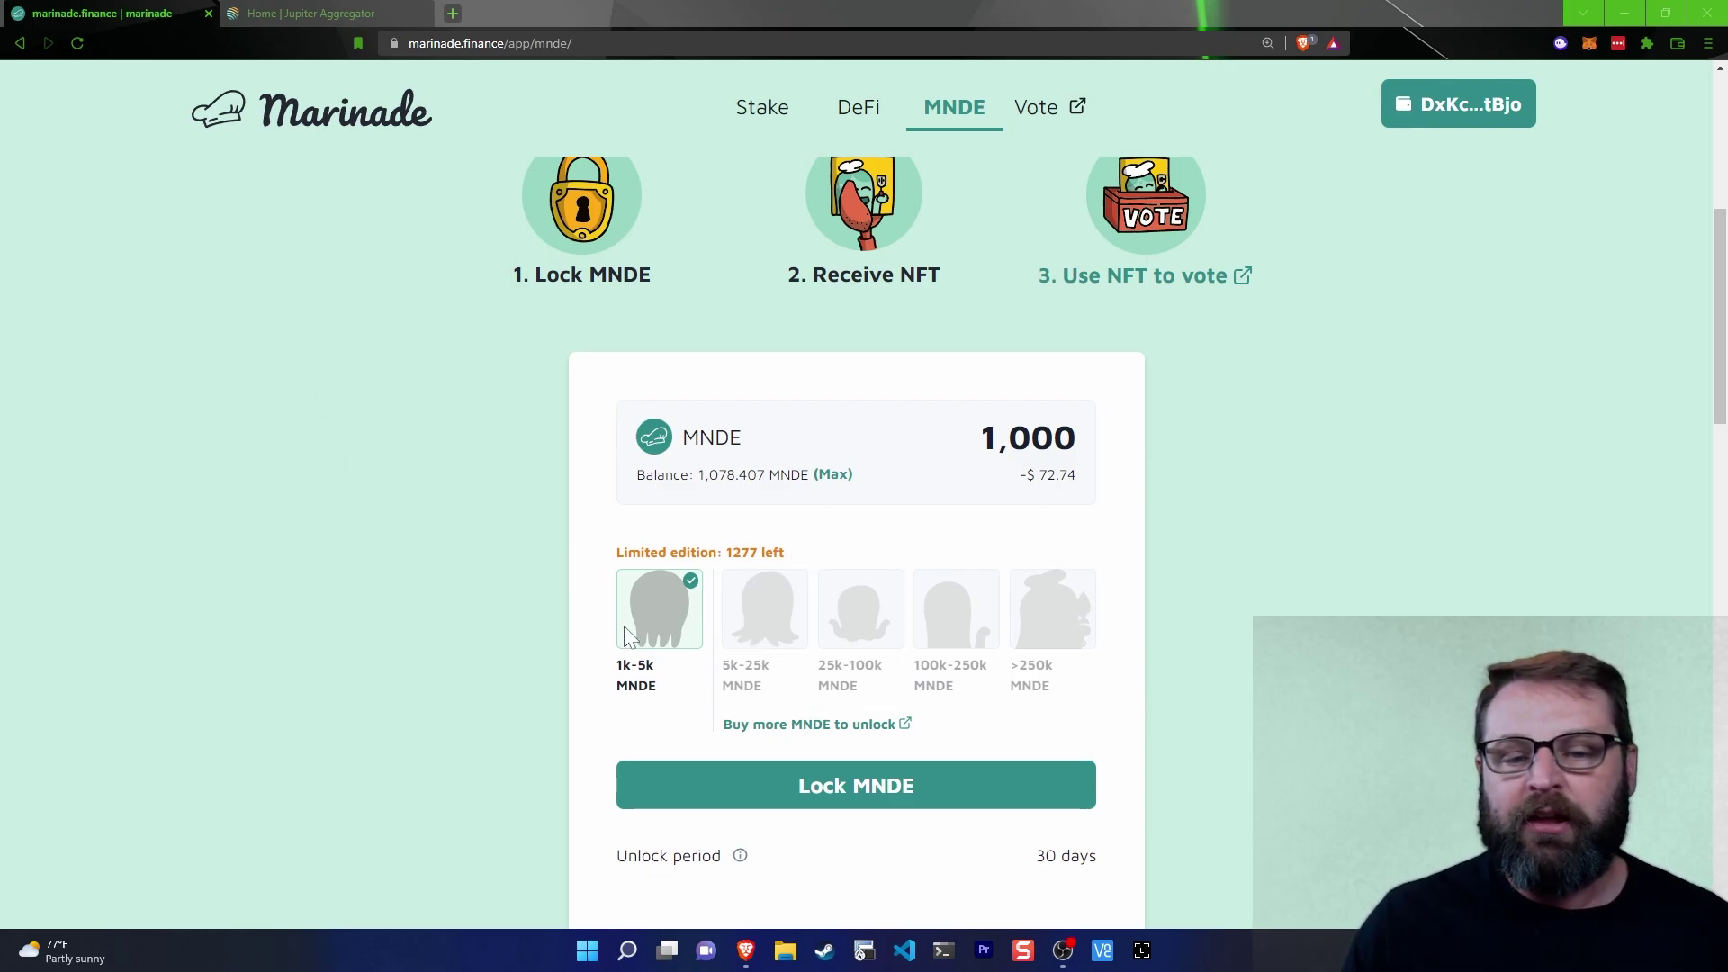
# Lock the maximum balance of 1,078.407071815 MNDE, approve the transaction in the wallet, and dismiss the confirmation dialog.
pyautogui.click(833, 476)
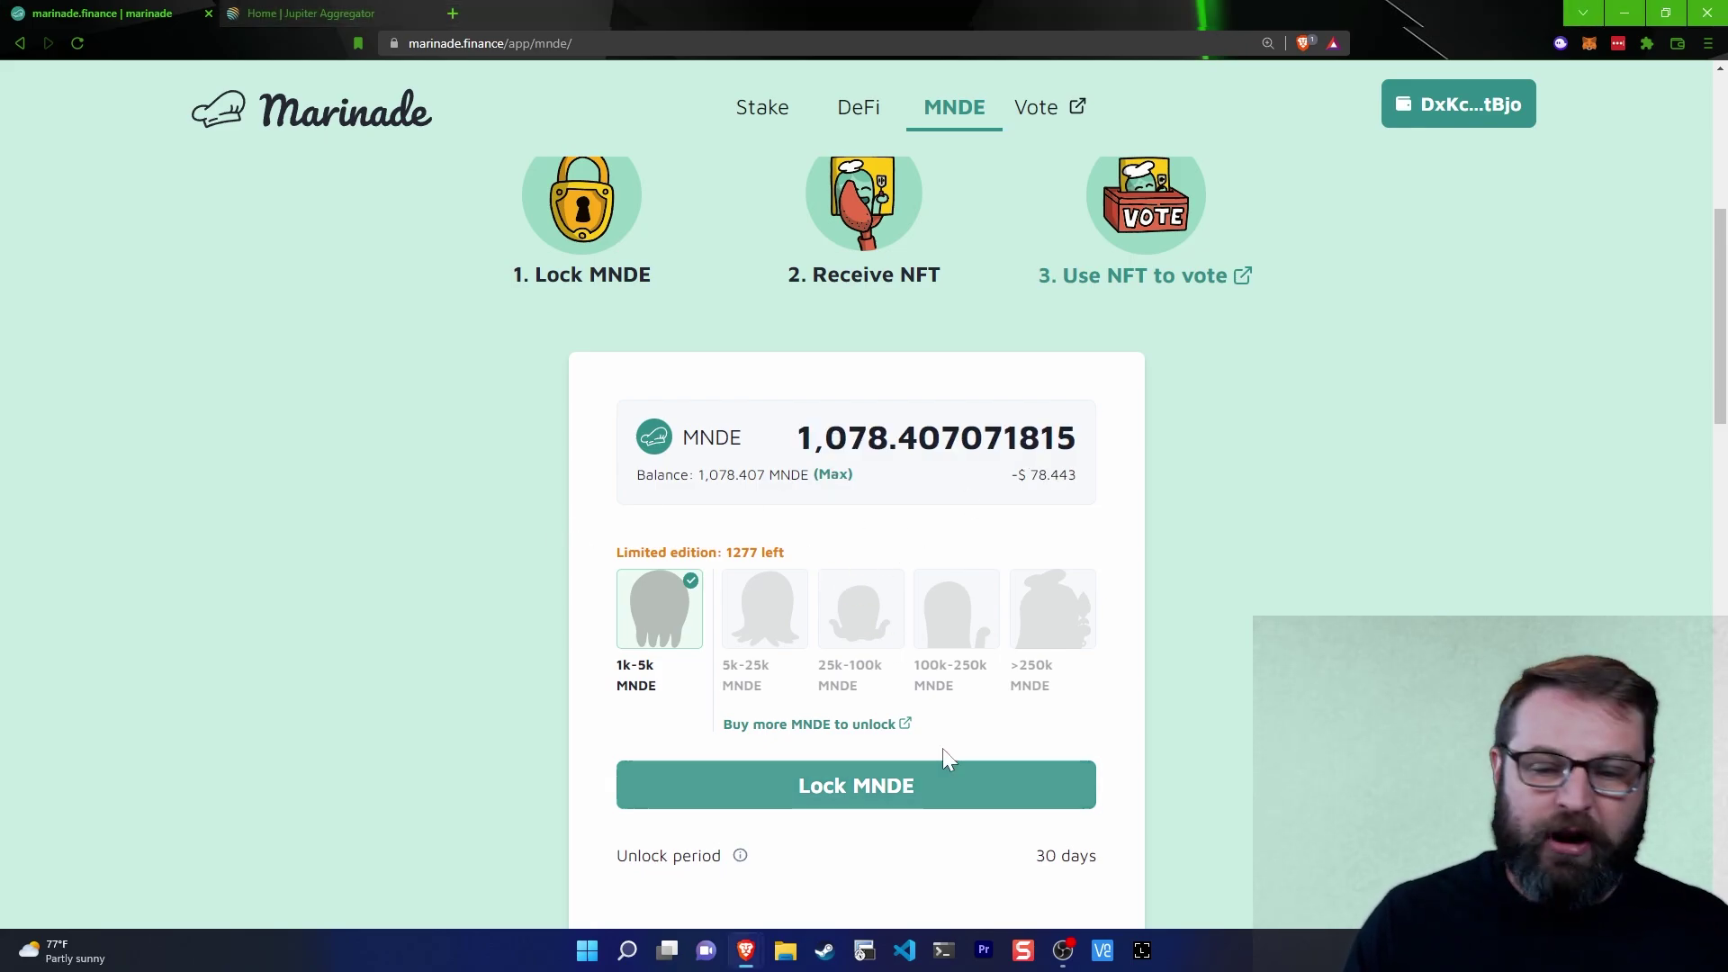
pyautogui.click(876, 789)
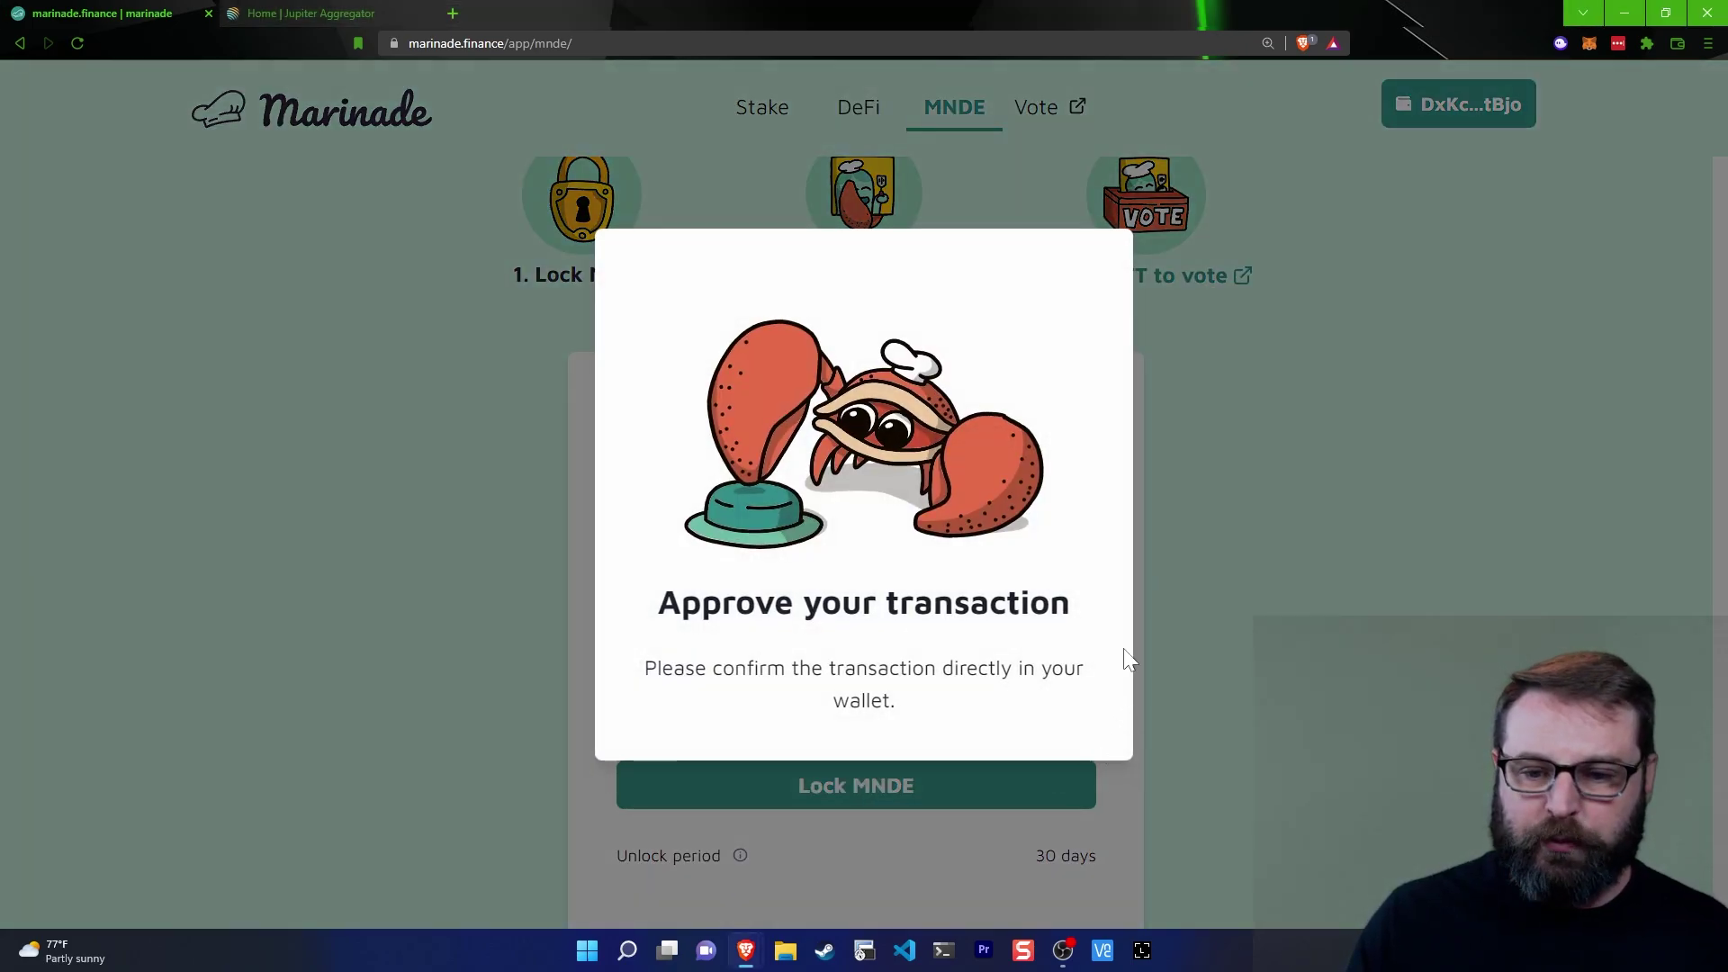
pyautogui.click(1661, 462)
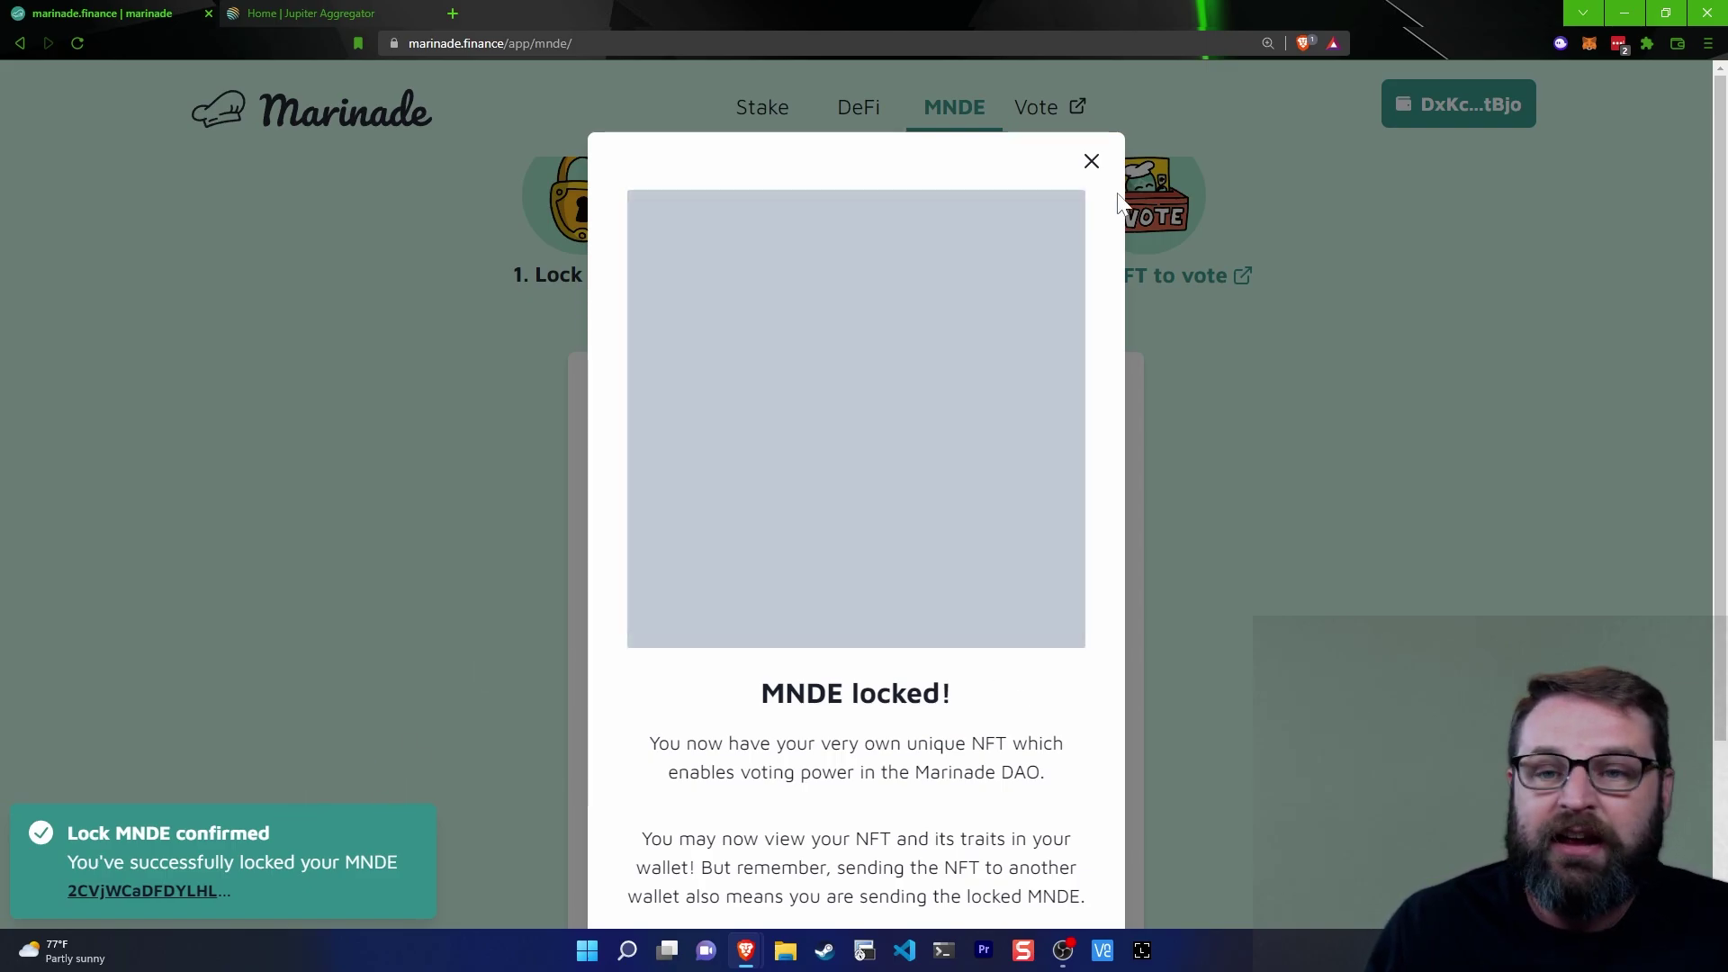
pyautogui.click(1092, 161)
# Draw arrows in the locked NFT list pointing to both Lock more MNDE options and the first NFT's Unlock (30d) option.
pyautogui.scroll(-1, 1005, 369)
pyautogui.scroll(-5, 1005, 369)
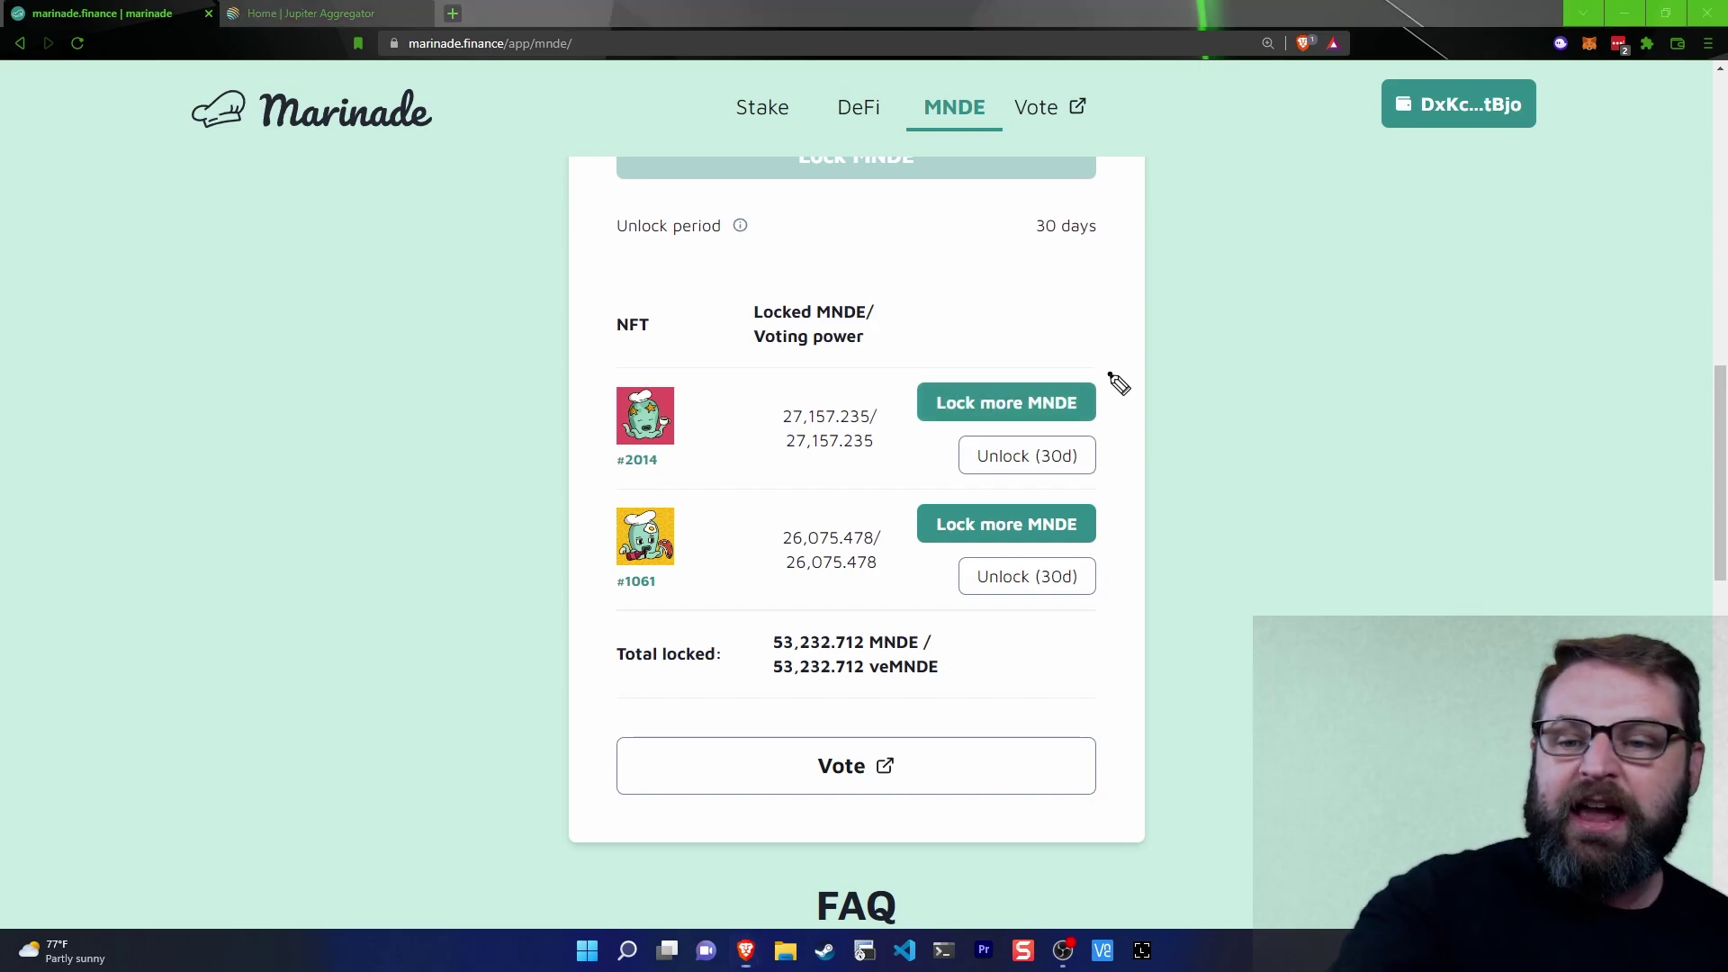
pyautogui.moveTo(1114, 382)
pyautogui.mouseDown()
pyautogui.moveTo(1102, 389)
pyautogui.moveTo(1190, 355)
pyautogui.mouseUp()
pyautogui.moveTo(1111, 514); pyautogui.dragTo(1106, 535)
pyautogui.moveTo(1106, 535)
pyautogui.mouseDown()
pyautogui.moveTo(1198, 495)
pyautogui.moveTo(1113, 467)
pyautogui.moveTo(1218, 420)
pyautogui.mouseUp()
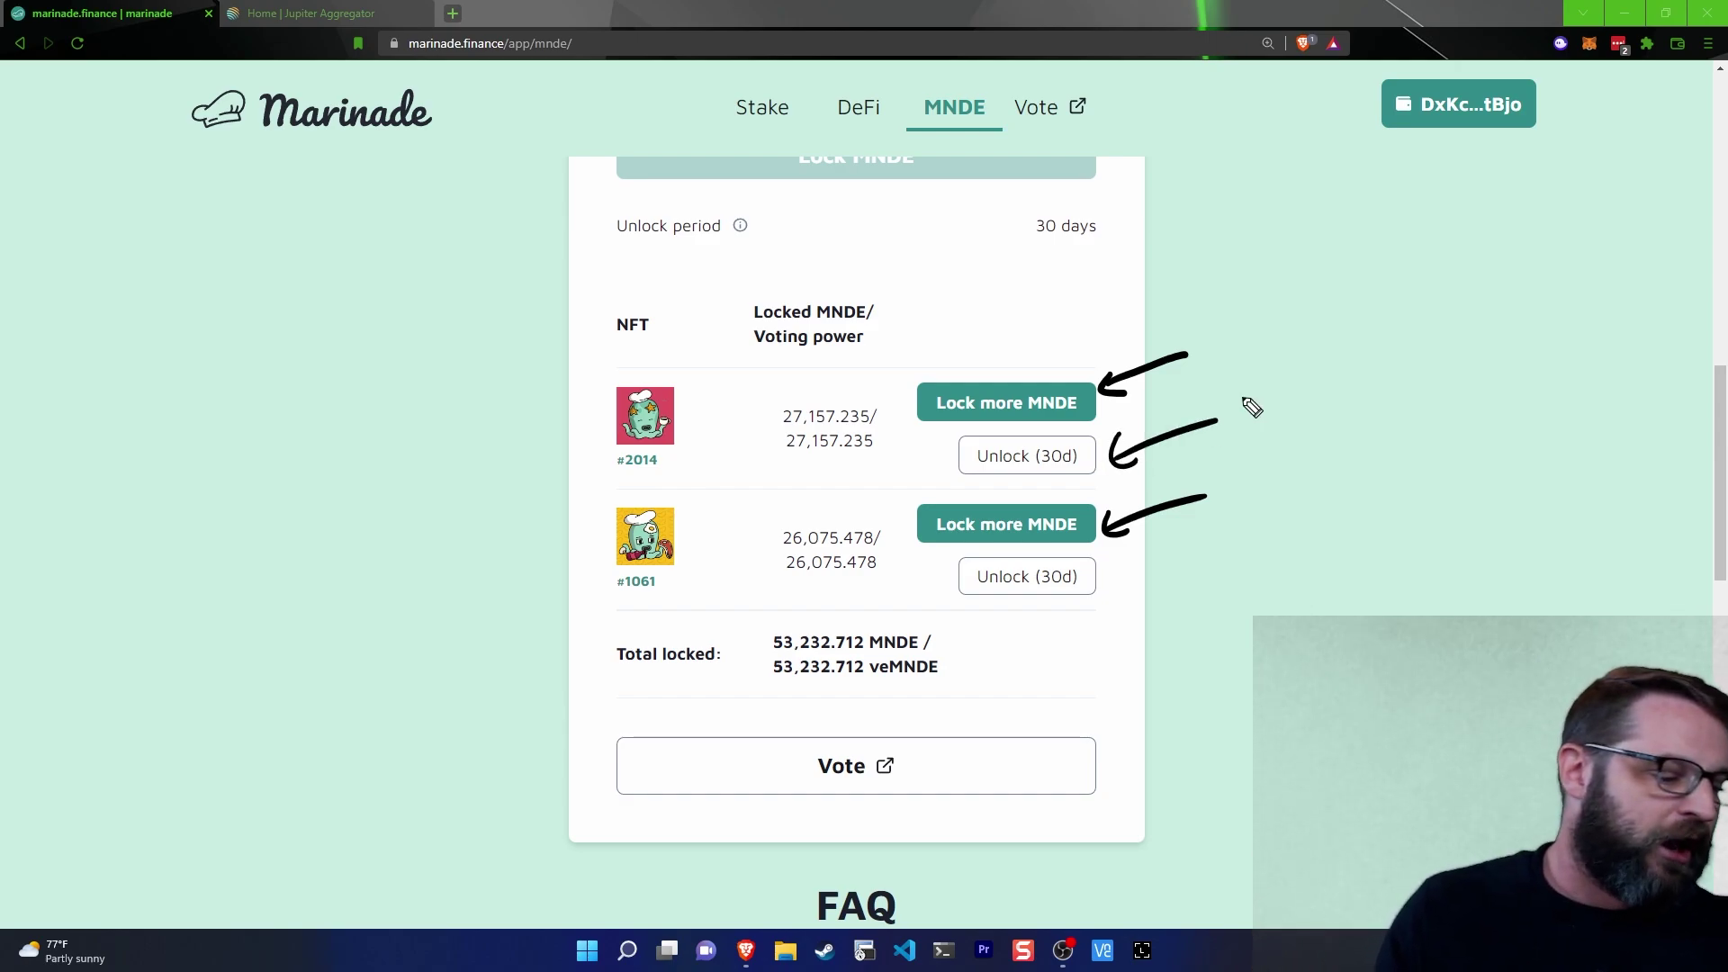
# Clear the arrows, reload the MNDE page, and reconnect the wallet to refresh the locked NFT list.
pyautogui.press('Escape')
pyautogui.scroll(2, 1338, 306)
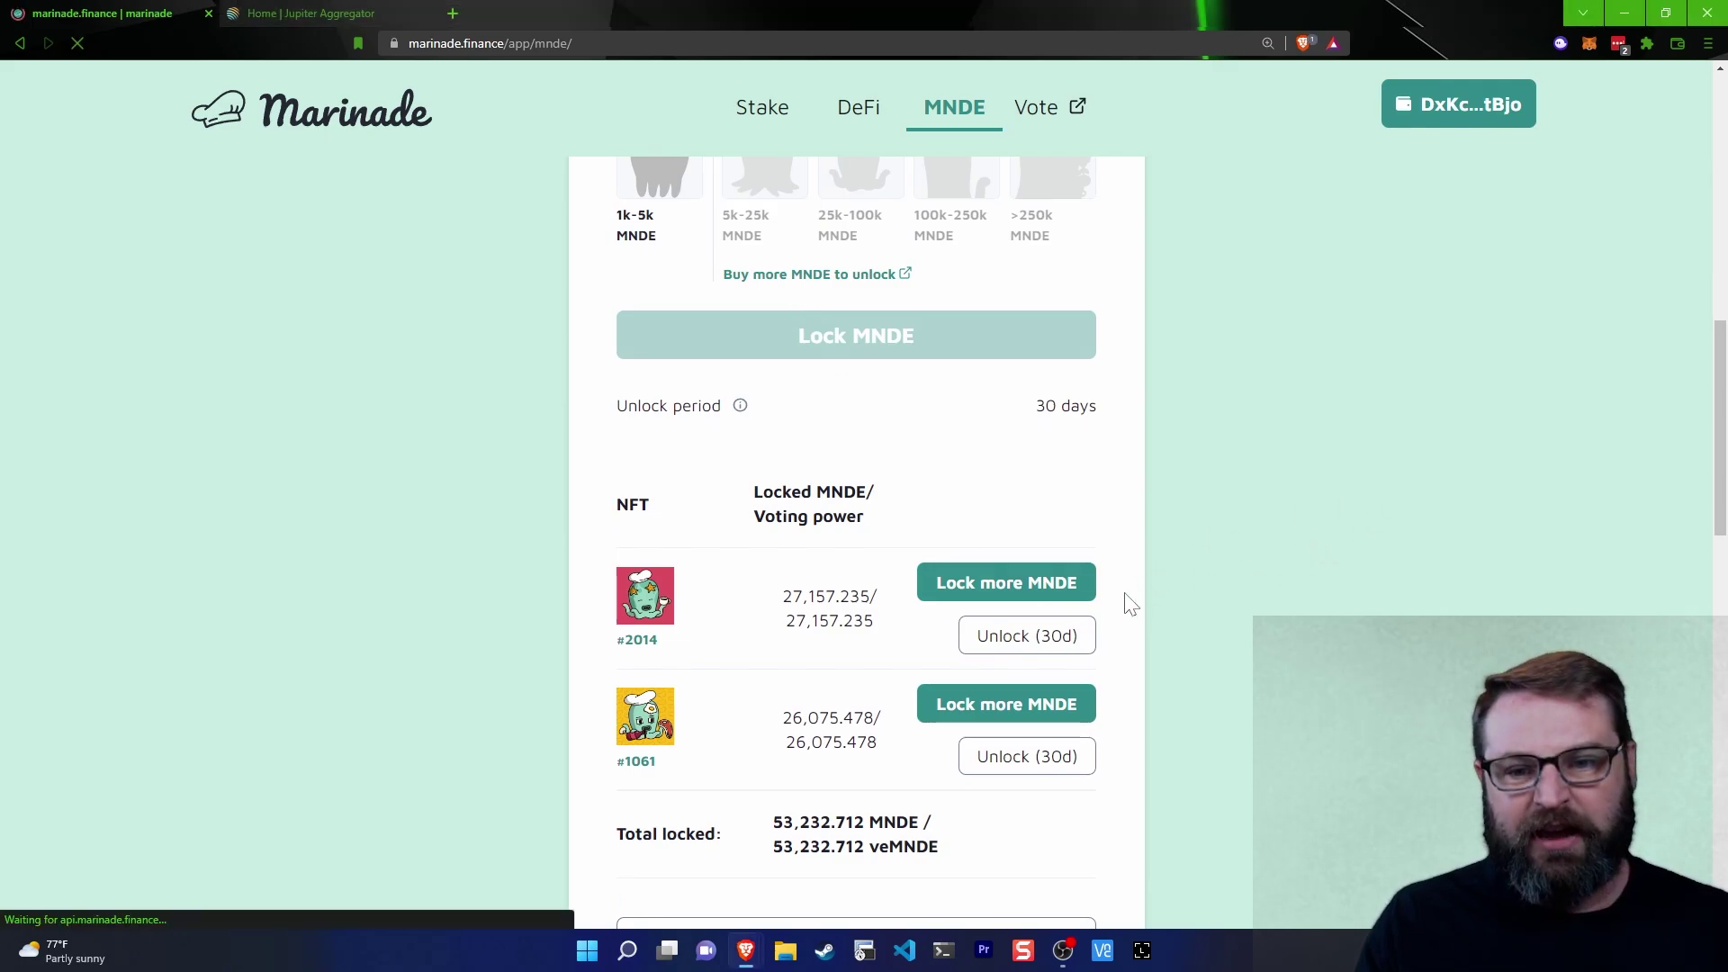
pyautogui.scroll(3, 812, 336)
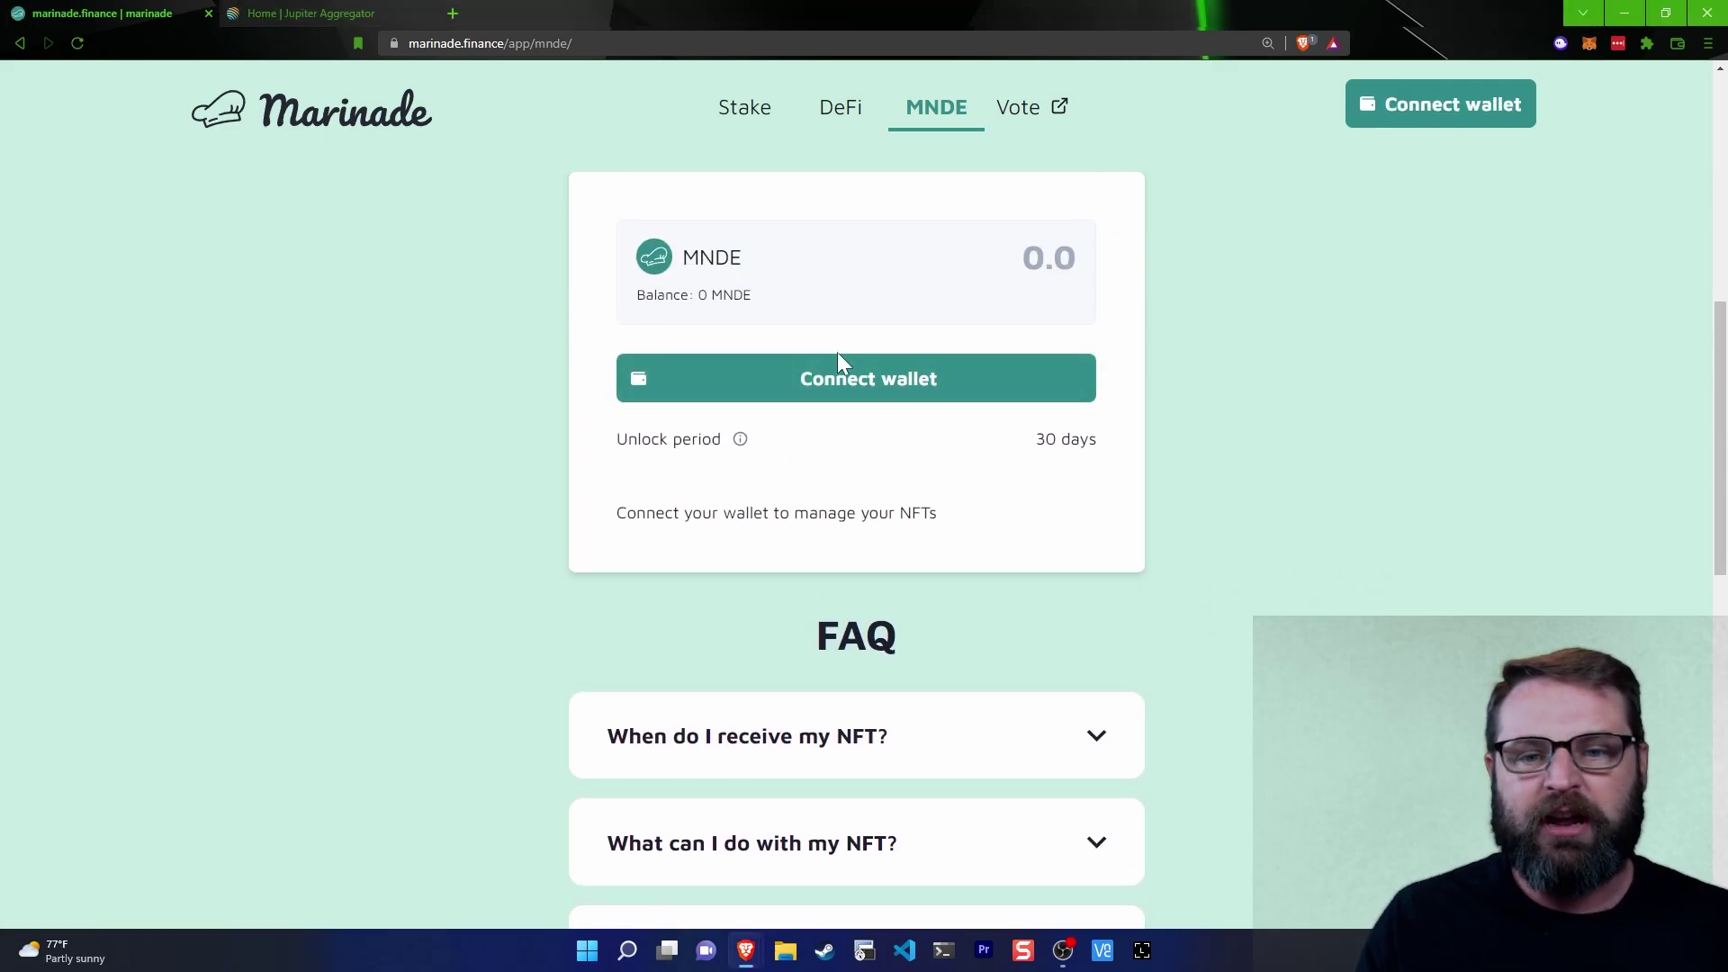
pyautogui.click(840, 369)
pyautogui.click(778, 506)
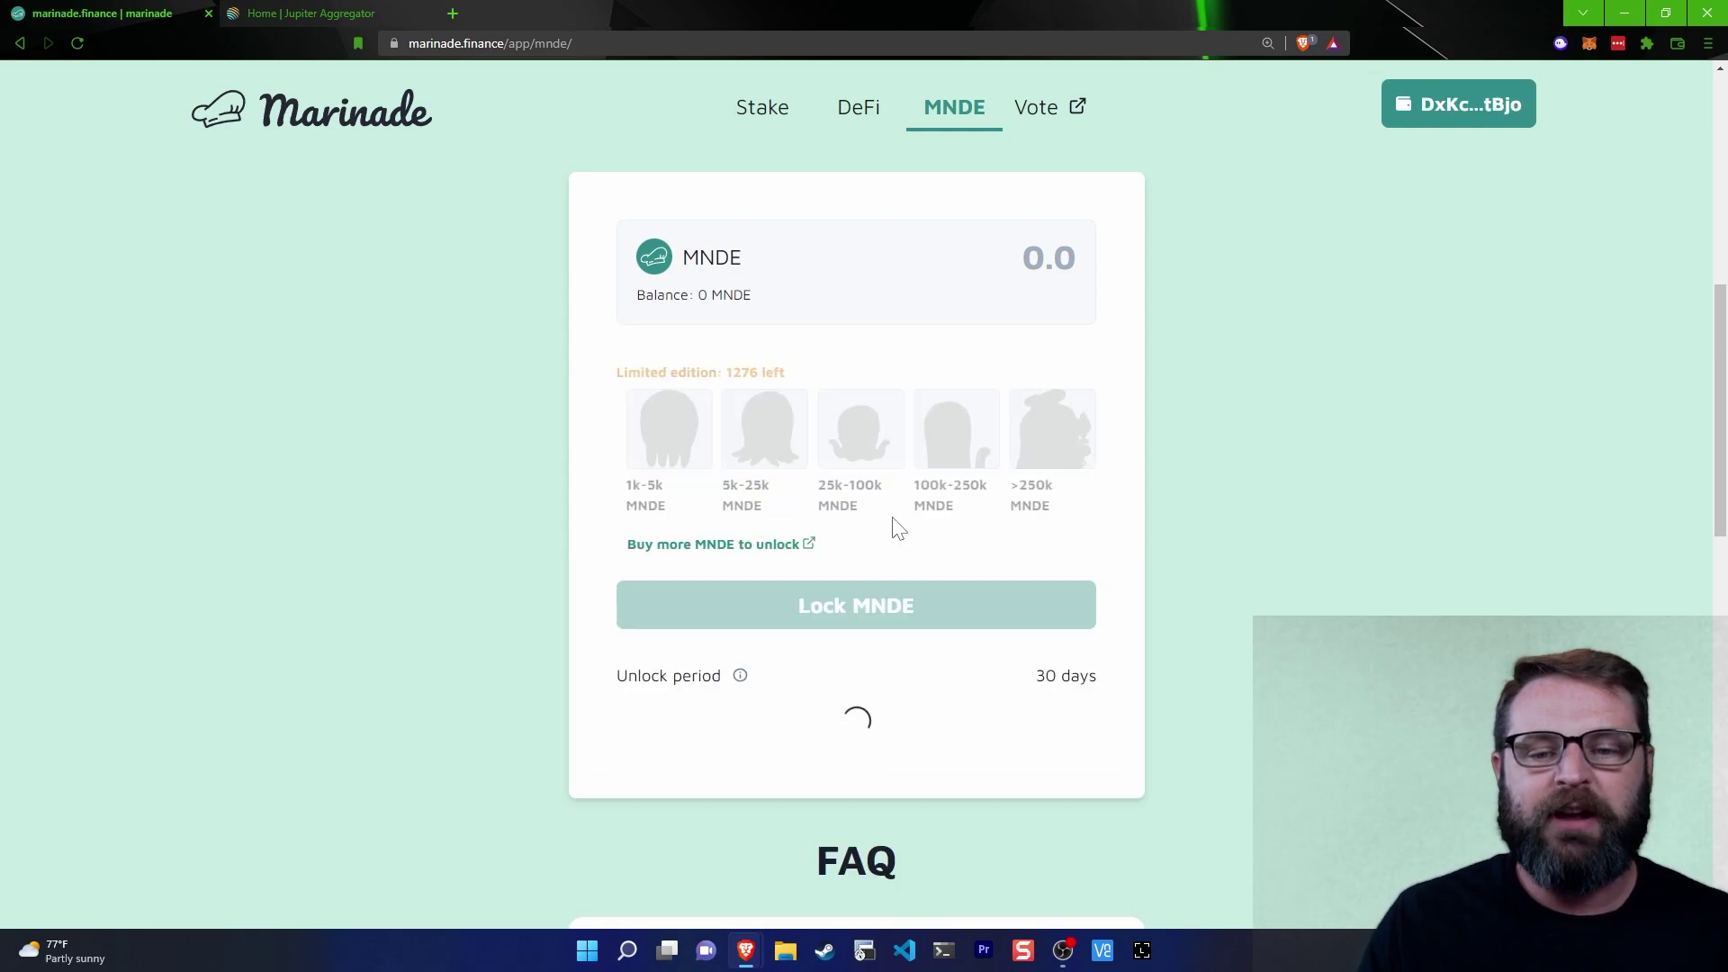
pyautogui.scroll(-5, 882, 510)
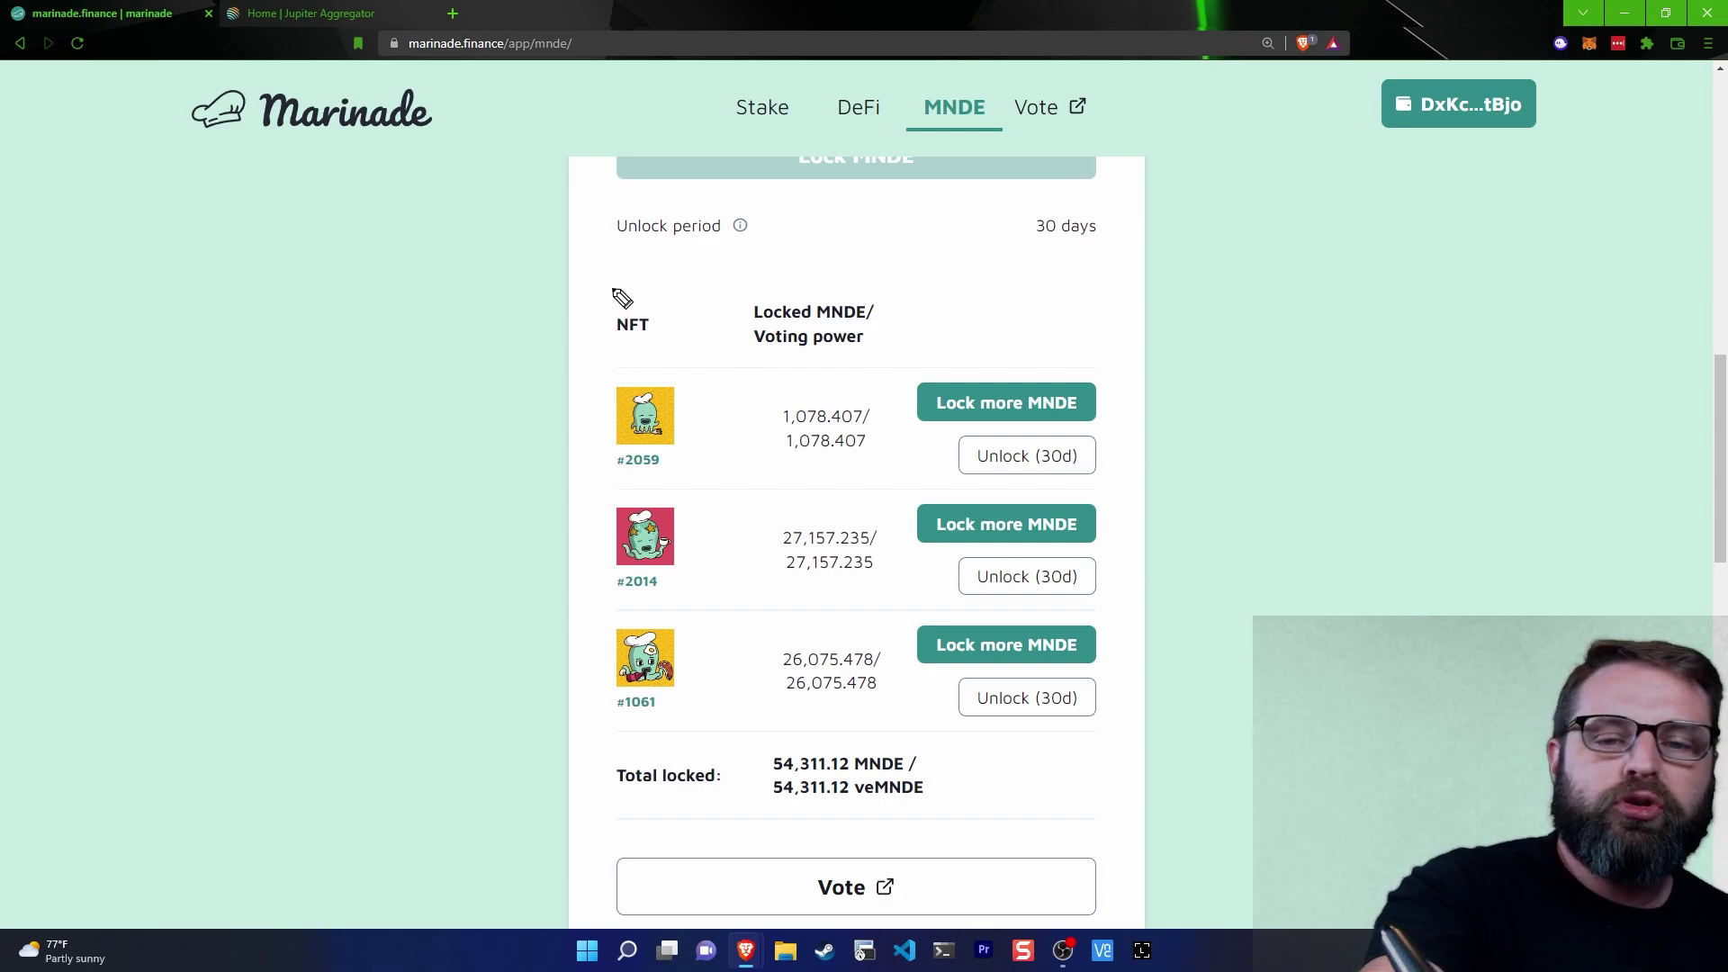
# Circle the locked NFT list and handwrite "15 NFTs" beside it.
pyautogui.moveTo(642, 265)
pyautogui.mouseDown()
pyautogui.moveTo(721, 799)
pyautogui.moveTo(1233, 376)
pyautogui.moveTo(528, 353)
pyautogui.mouseUp()
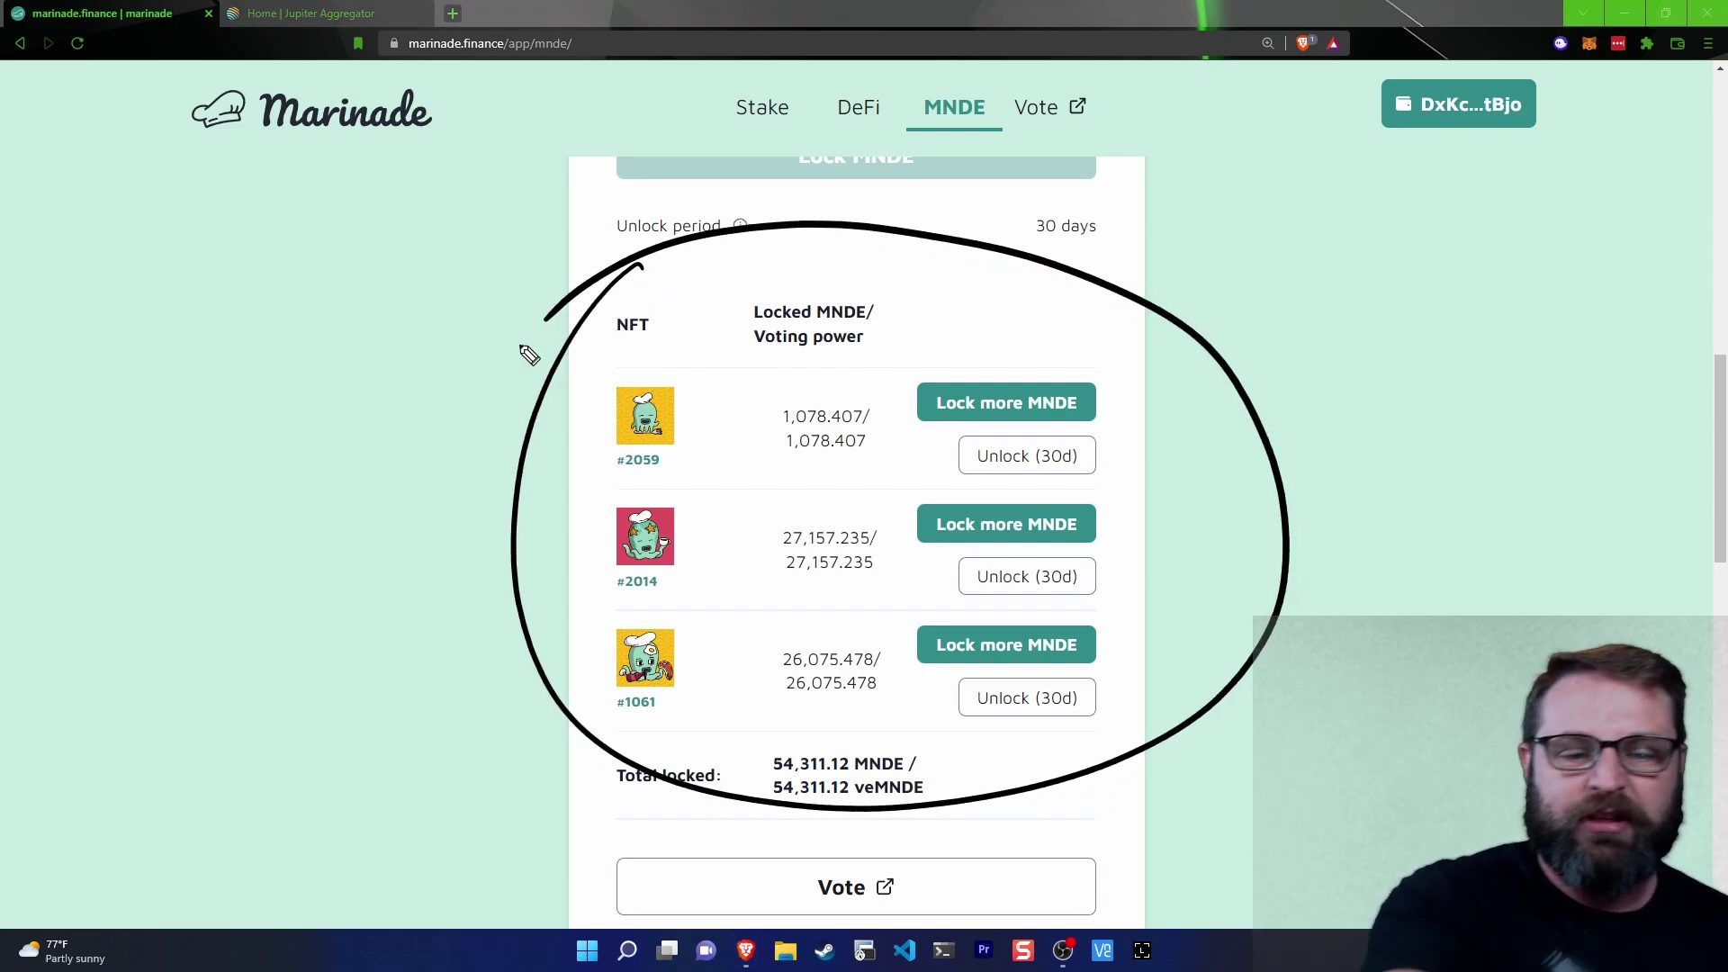
pyautogui.moveTo(169, 558); pyautogui.dragTo(208, 646)
pyautogui.moveTo(249, 536)
pyautogui.mouseDown()
pyautogui.moveTo(239, 598)
pyautogui.moveTo(209, 632)
pyautogui.mouseUp()
pyautogui.moveTo(326, 603)
pyautogui.mouseDown()
pyautogui.moveTo(405, 548)
pyautogui.moveTo(426, 475)
pyautogui.moveTo(429, 493)
pyautogui.mouseUp()
pyautogui.moveTo(435, 478); pyautogui.dragTo(481, 453)
pyautogui.moveTo(456, 470); pyautogui.dragTo(471, 531)
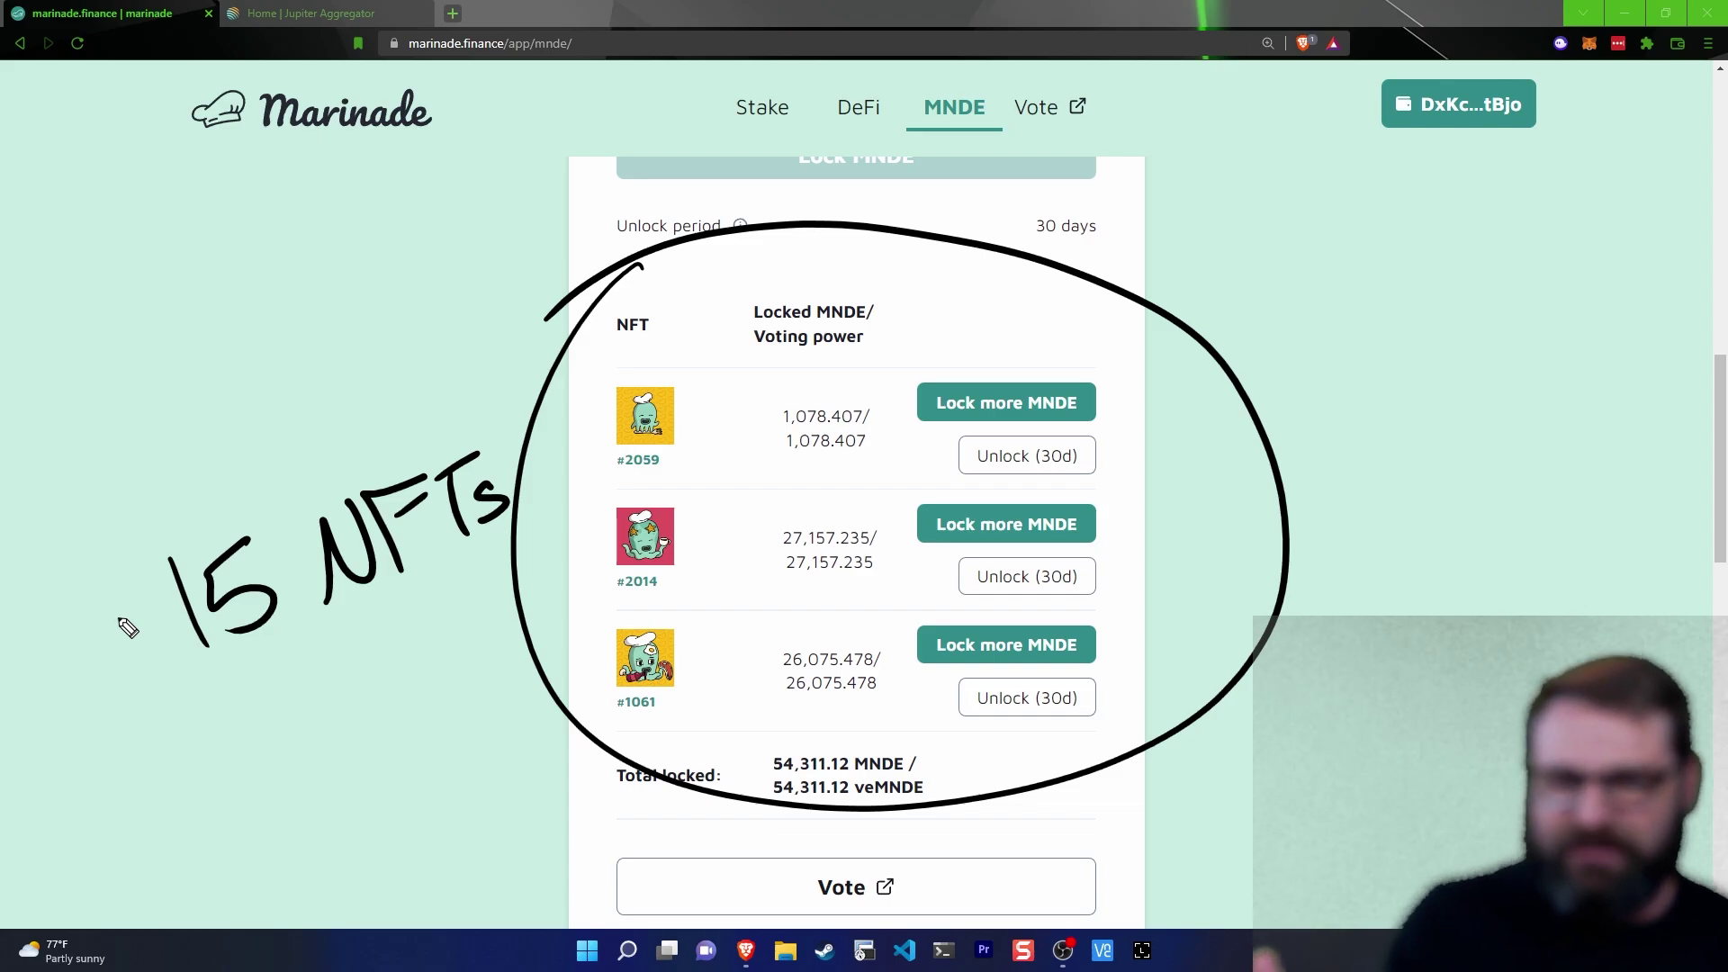
# Circle the Locked MNDE/Voting power values, draw an arrow pointing to the "15 NFTs" note, and clear the annotations.
pyautogui.moveTo(839, 318)
pyautogui.mouseDown()
pyautogui.moveTo(788, 357)
pyautogui.moveTo(910, 370)
pyautogui.moveTo(815, 333)
pyautogui.mouseUp()
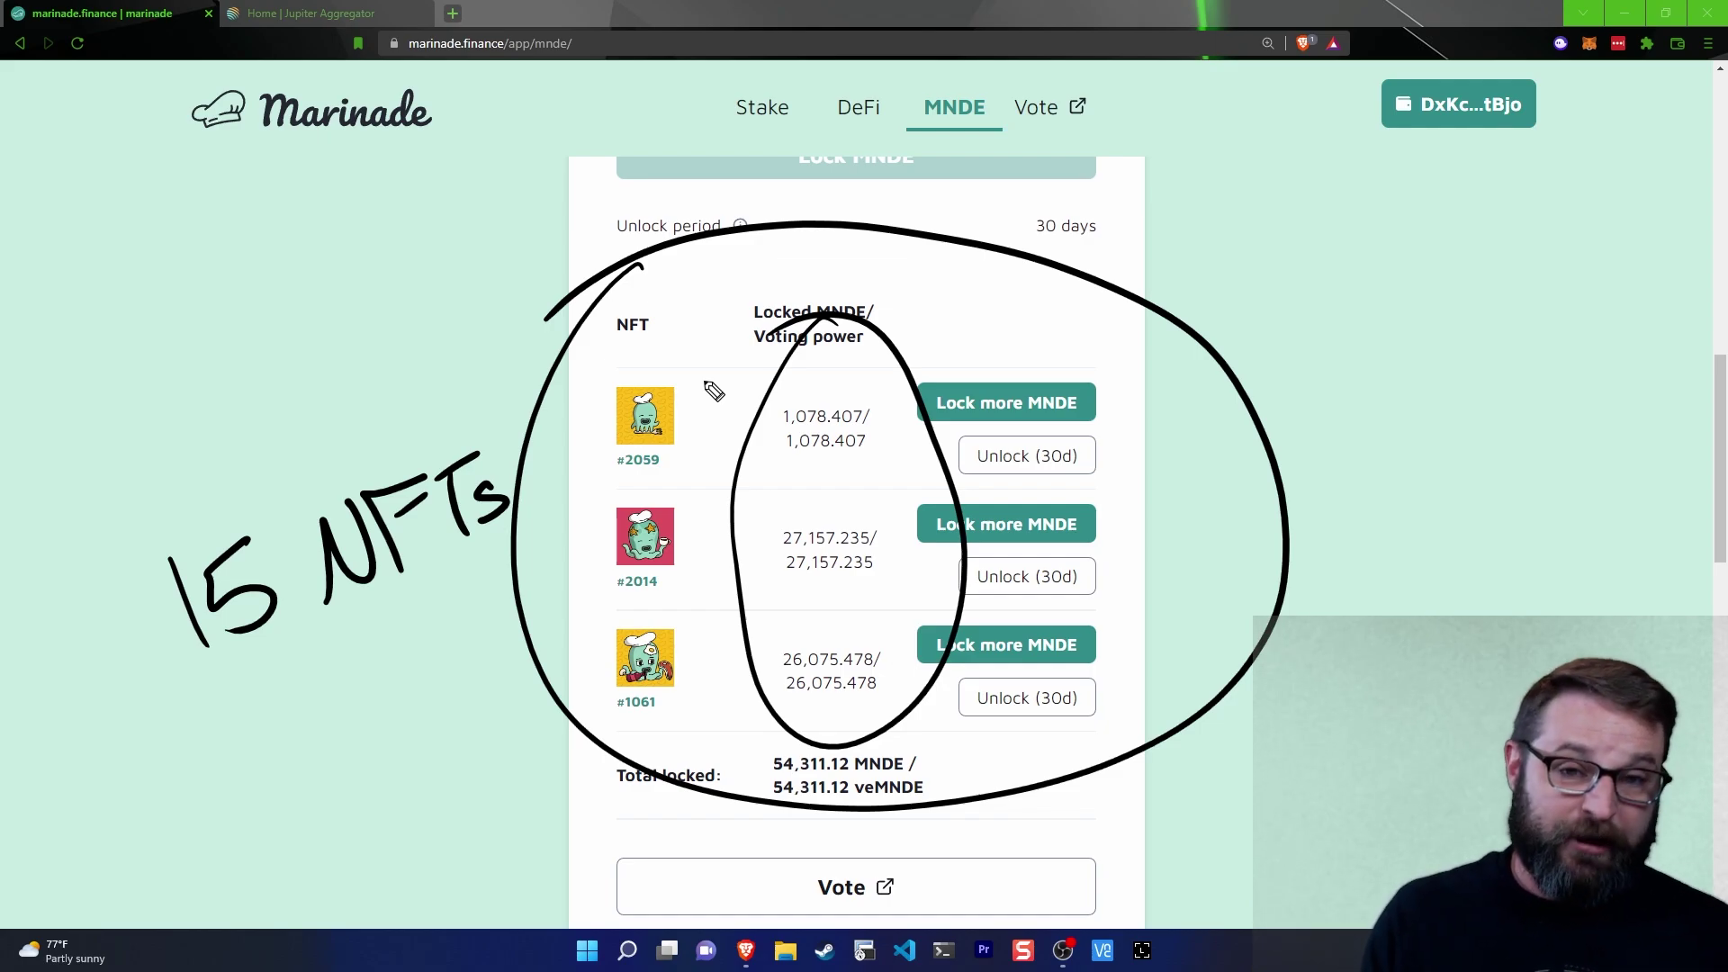
pyautogui.moveTo(70, 668)
pyautogui.mouseDown()
pyautogui.moveTo(135, 635)
pyautogui.moveTo(140, 666)
pyautogui.mouseUp()
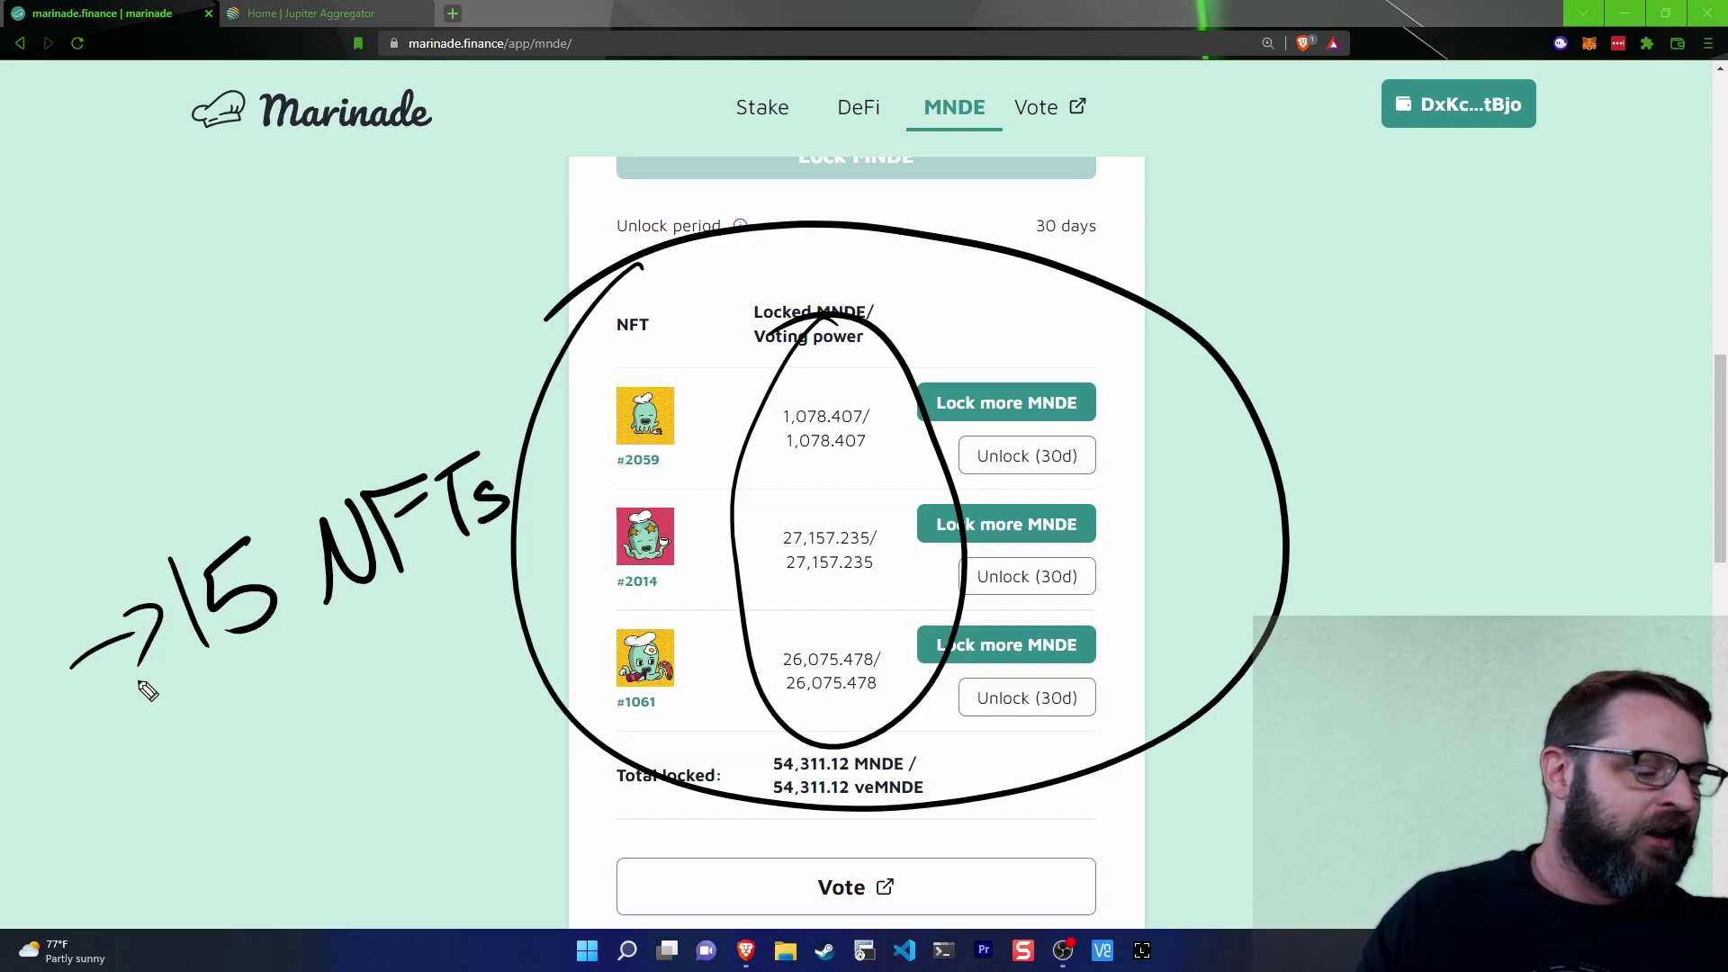
pyautogui.press('Escape')
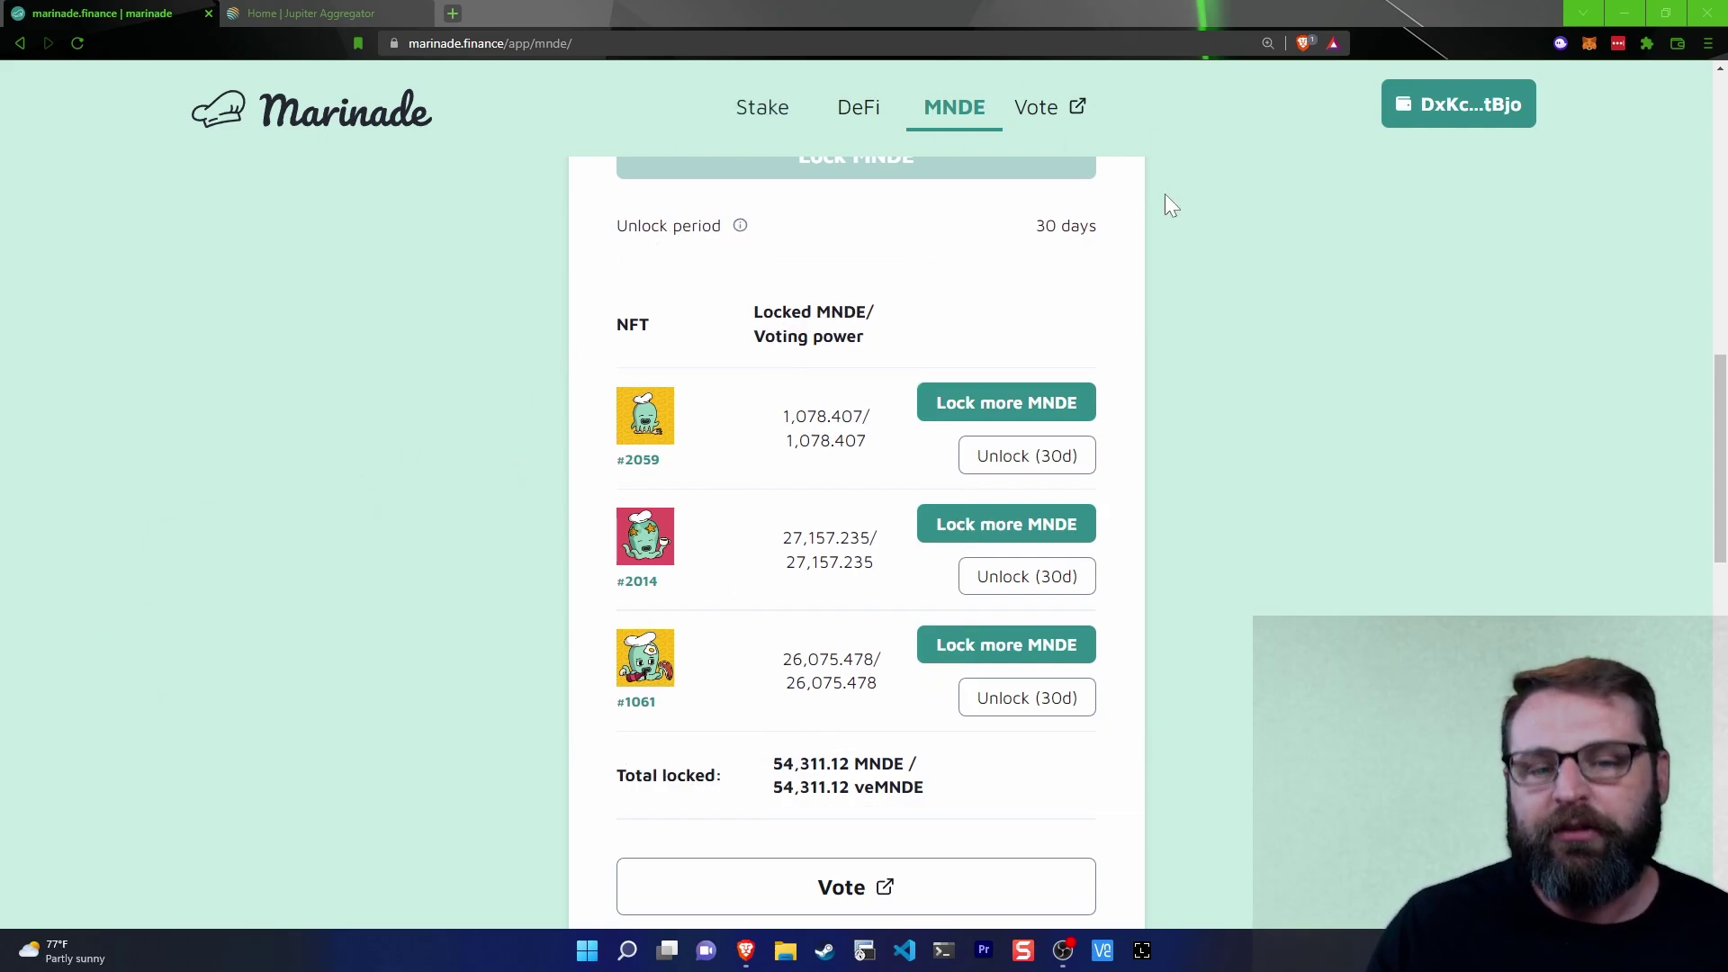
# Go to the Marinade voting site on Tribeca and examine the lockup and NFT collection in the Vote Locker.
pyautogui.click(1042, 129)
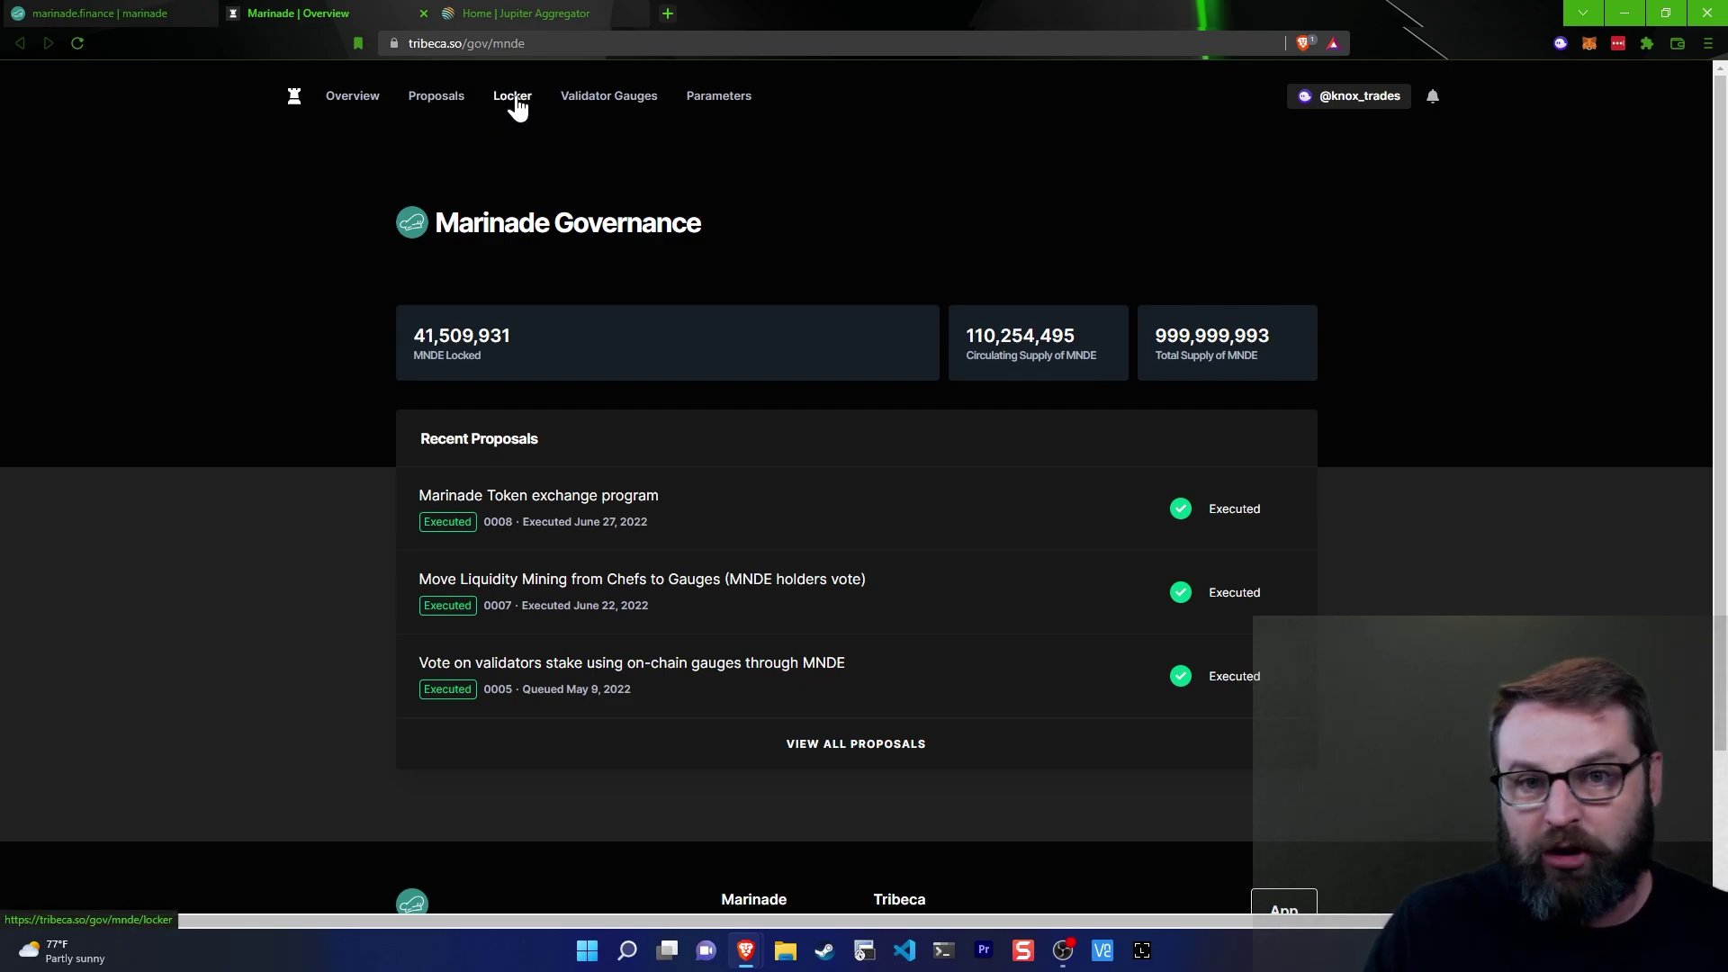
pyautogui.click(513, 97)
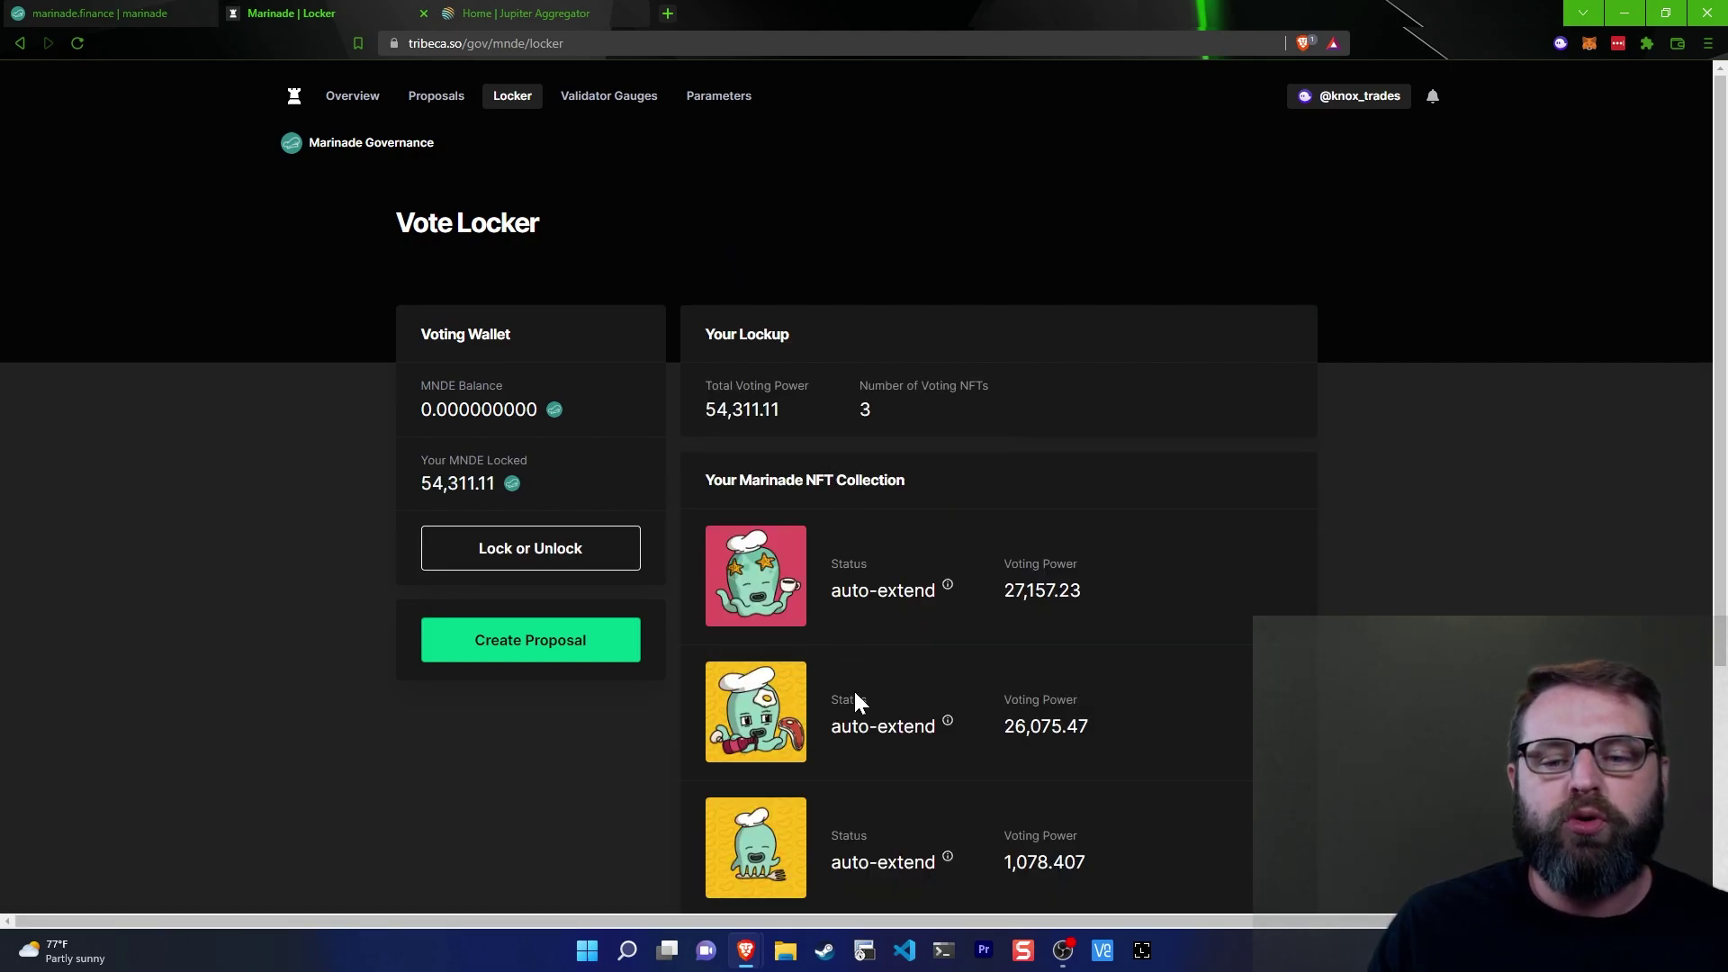
pyautogui.scroll(-3, 854, 699)
pyautogui.scroll(3, 846, 756)
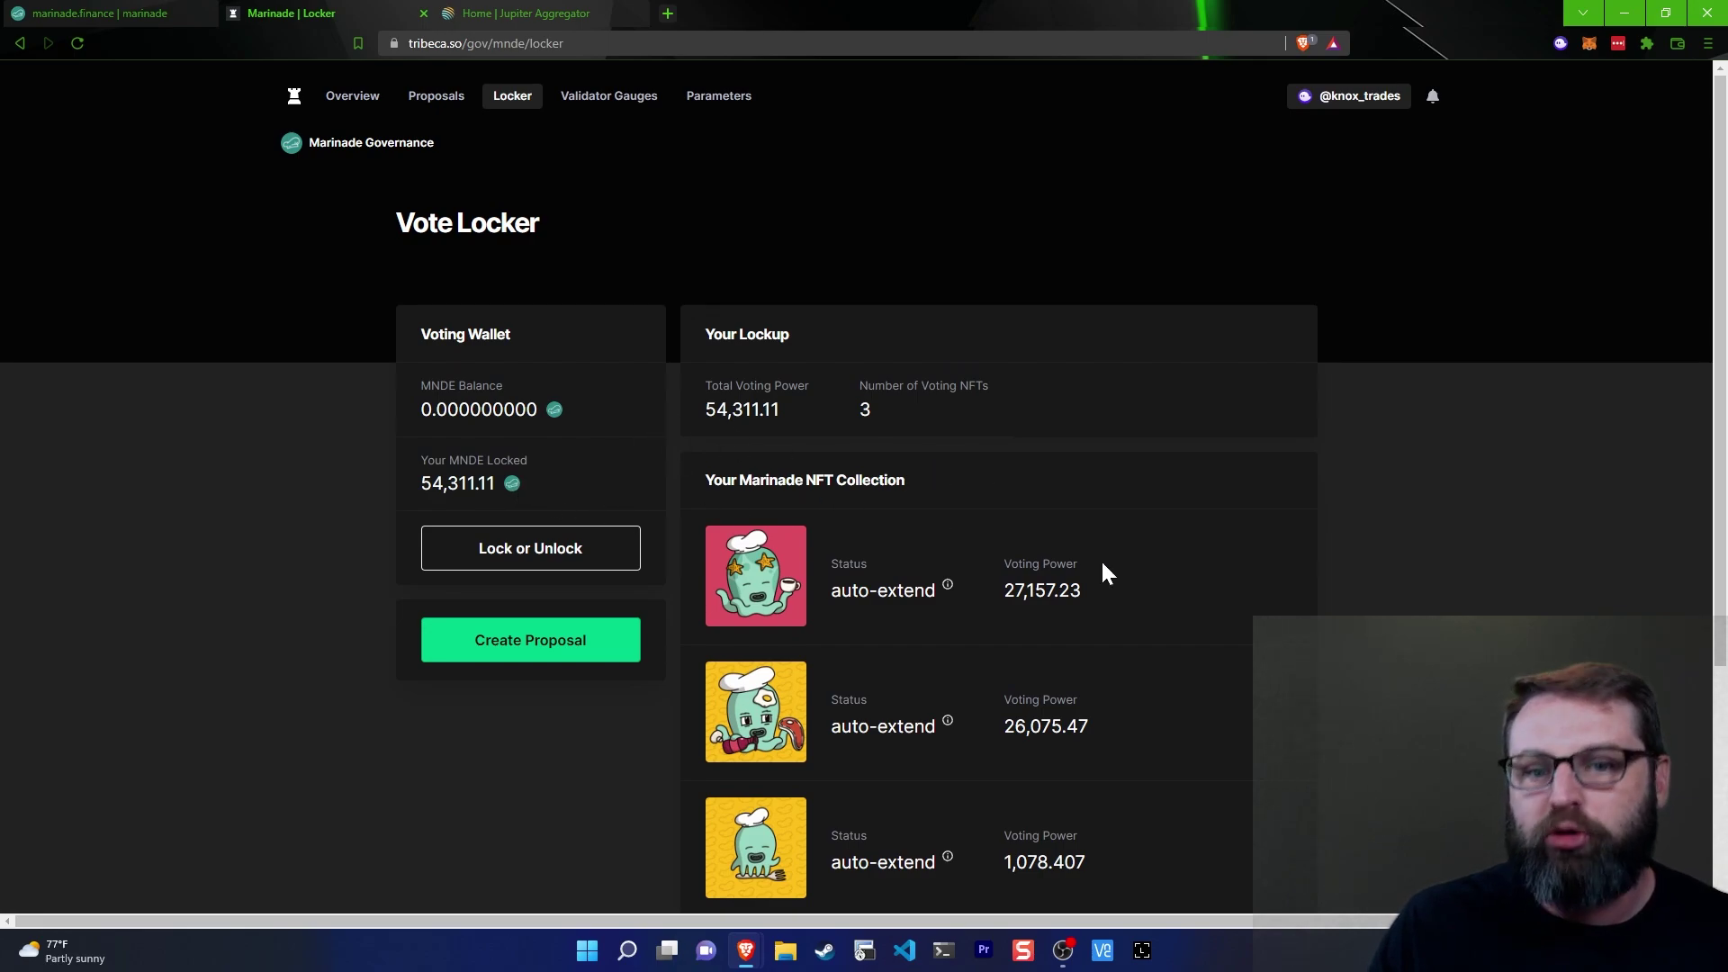
pyautogui.scroll(-2, 941, 504)
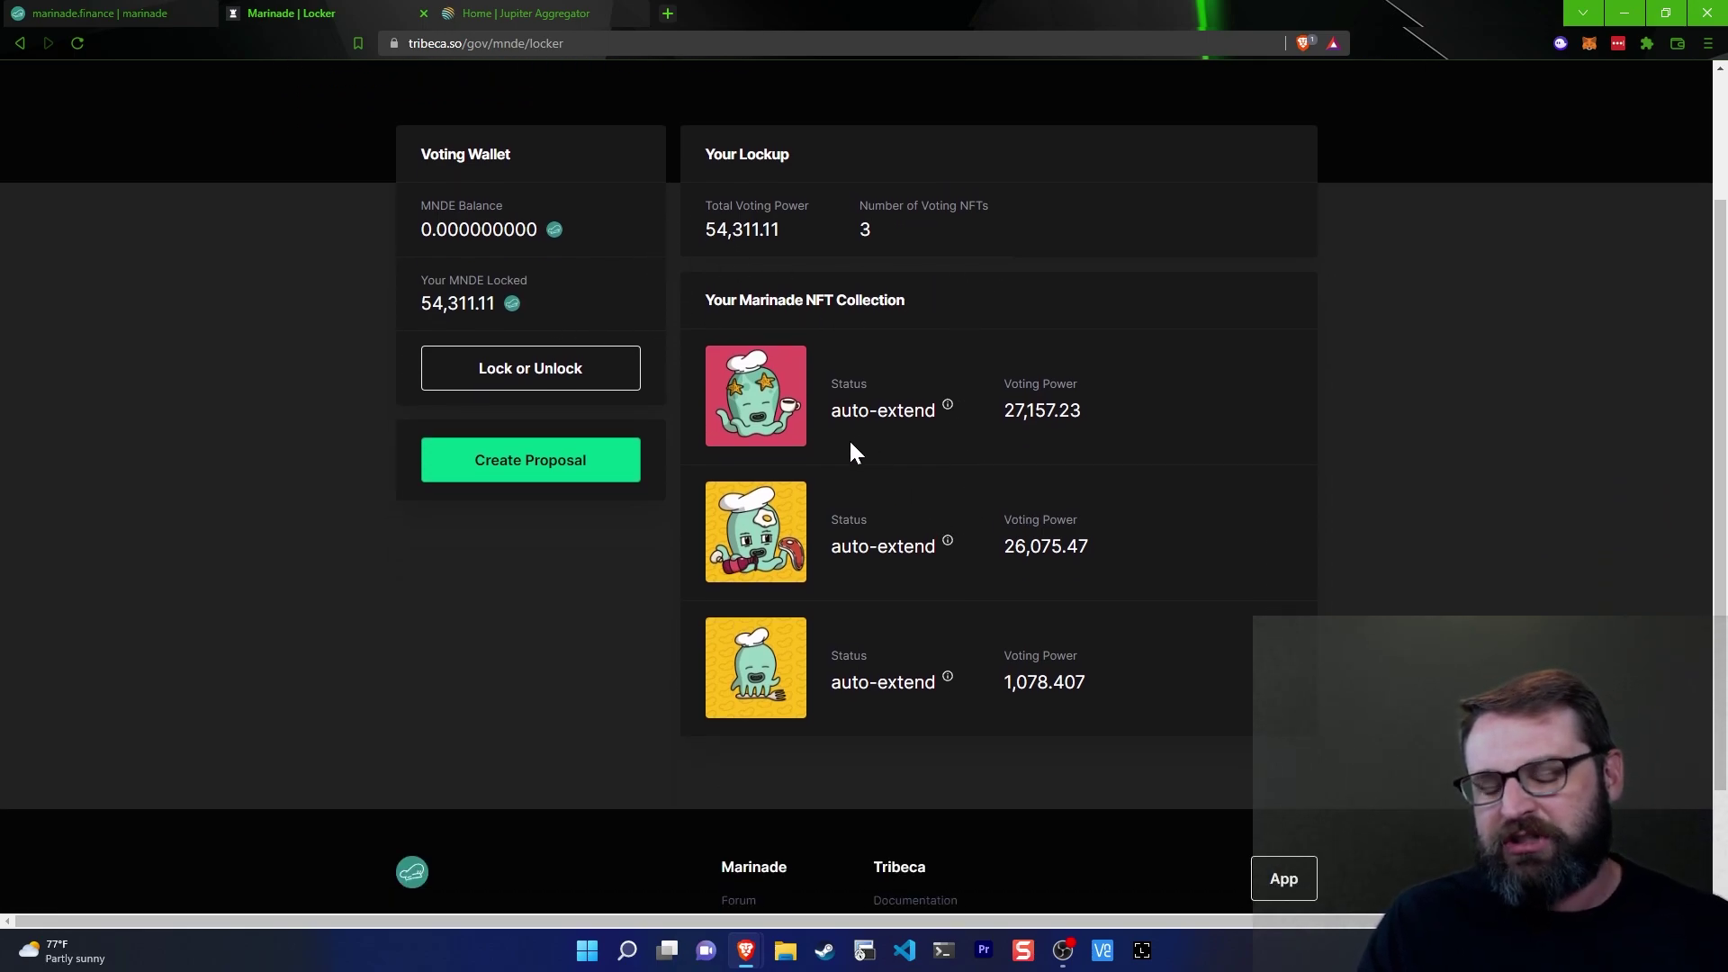
pyautogui.scroll(2, 850, 439)
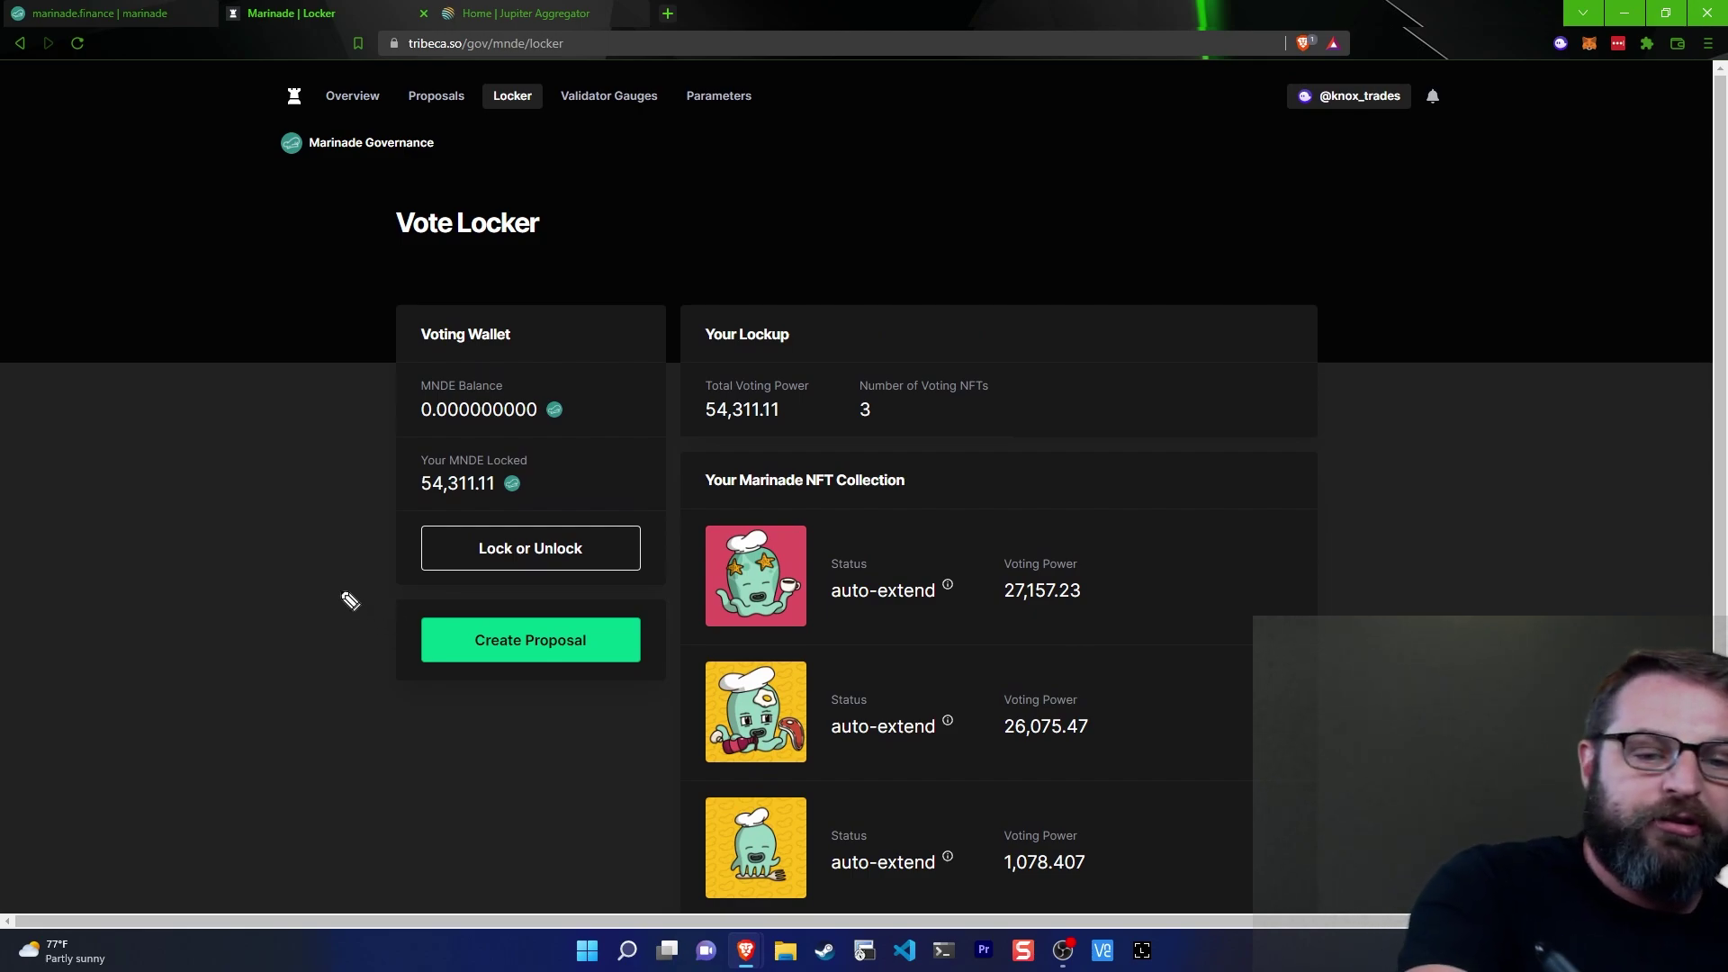
# Draw arrows to Lock or Unlock and the marinade.finance tab, circle and underline Create Proposal, and clear the annotations.
pyautogui.moveTo(324, 597); pyautogui.dragTo(403, 587)
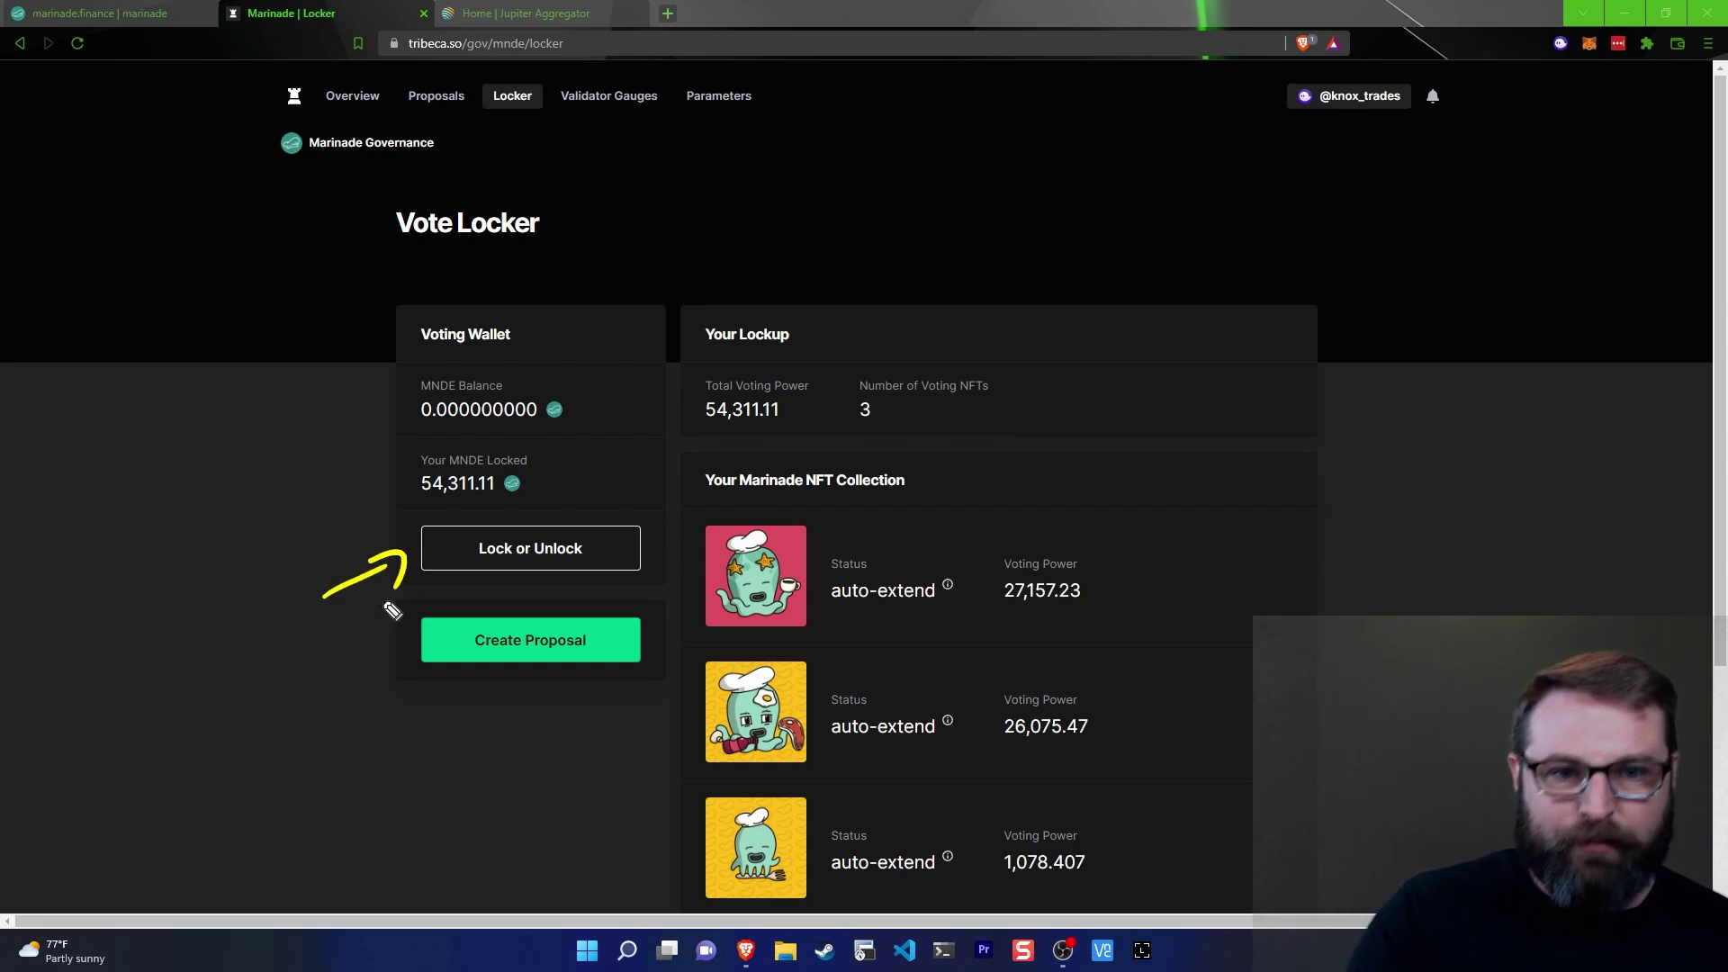
pyautogui.moveTo(166, 126)
pyautogui.mouseDown()
pyautogui.moveTo(123, 47)
pyautogui.moveTo(157, 43)
pyautogui.mouseUp()
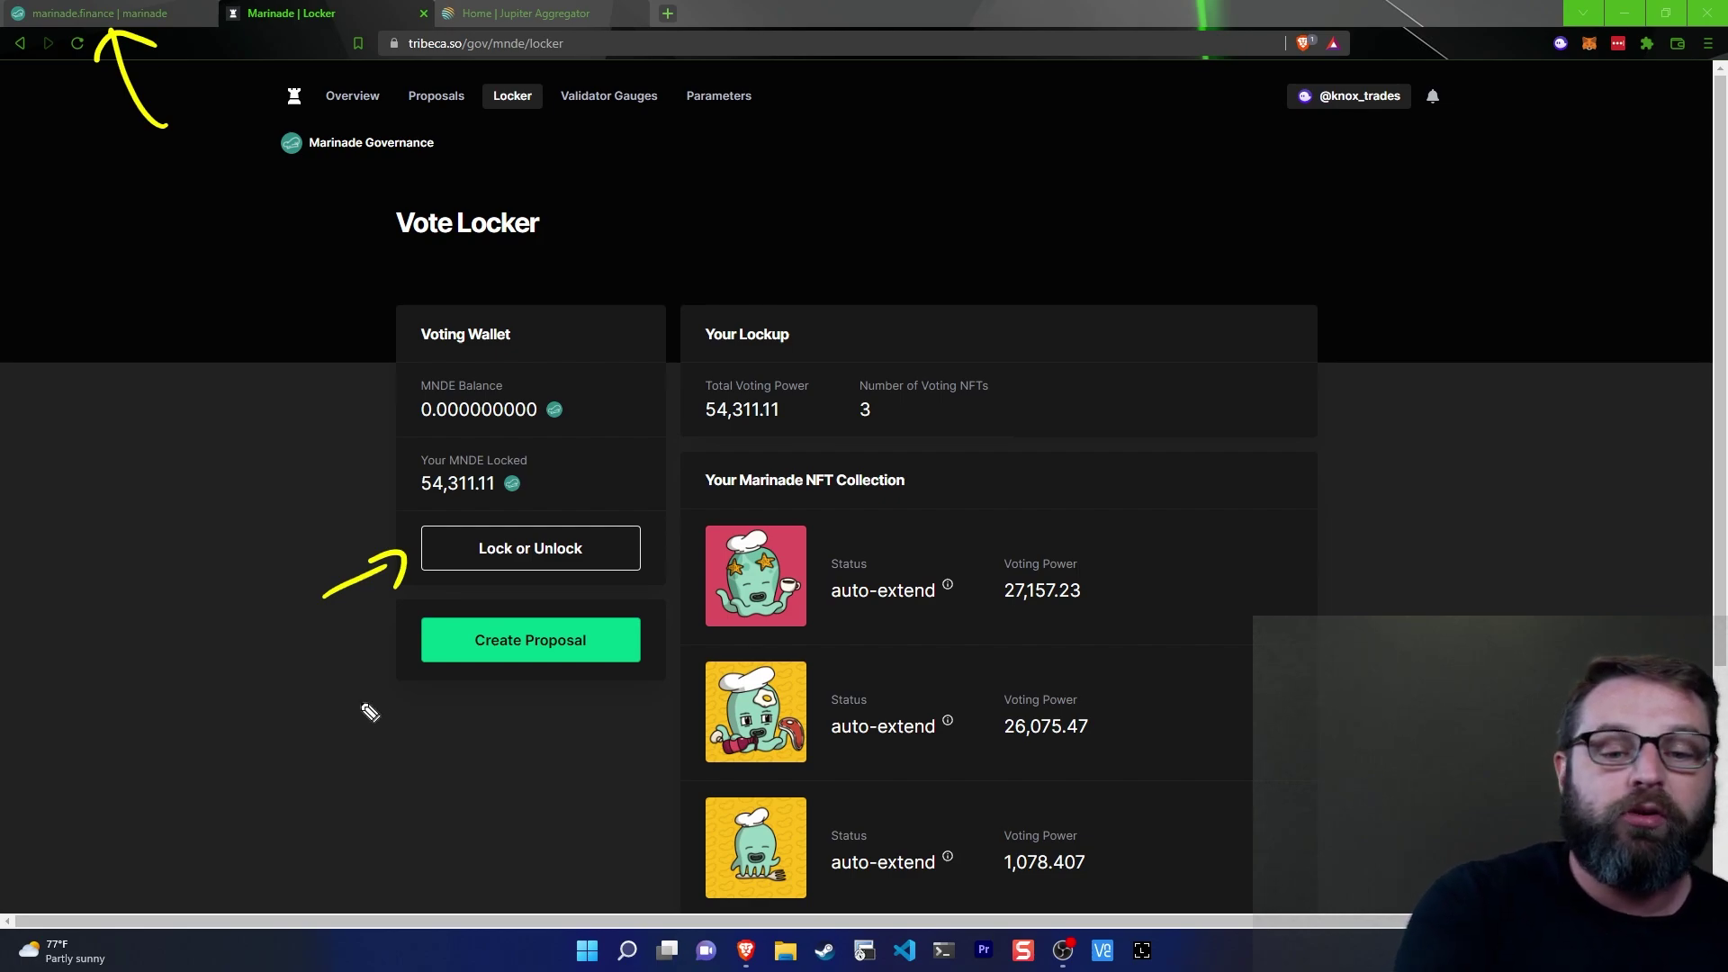
pyautogui.moveTo(365, 715)
pyautogui.mouseDown()
pyautogui.moveTo(702, 621)
pyautogui.moveTo(507, 731)
pyautogui.mouseUp()
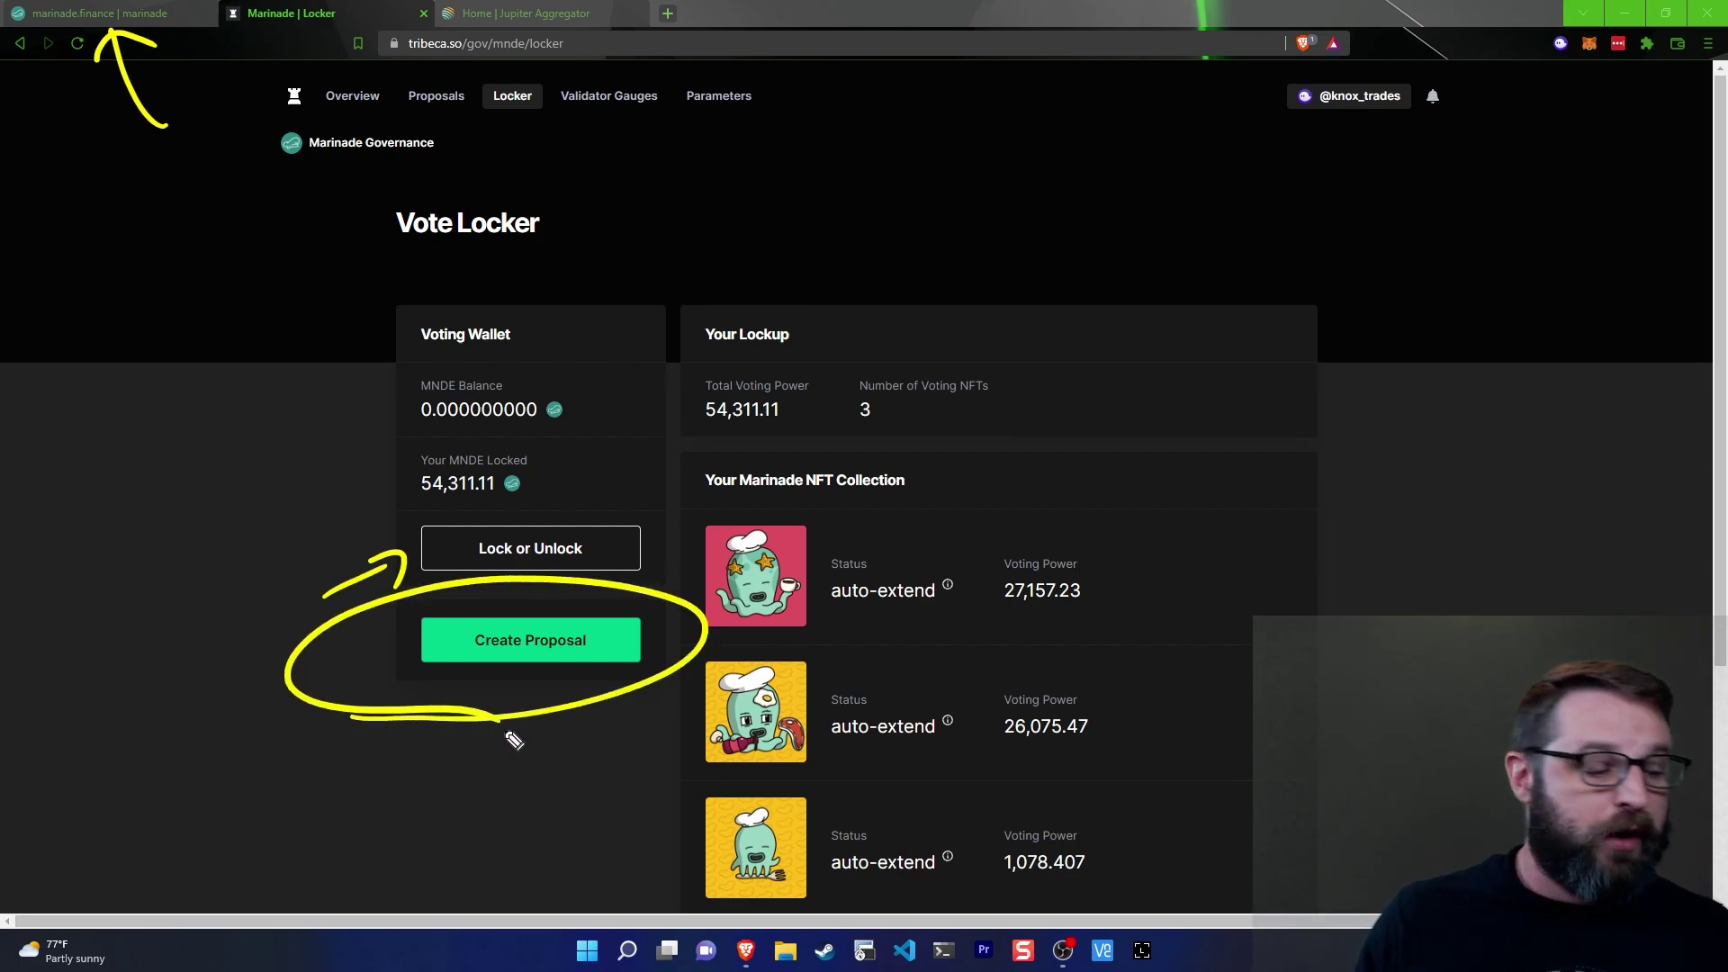
pyautogui.press('e')
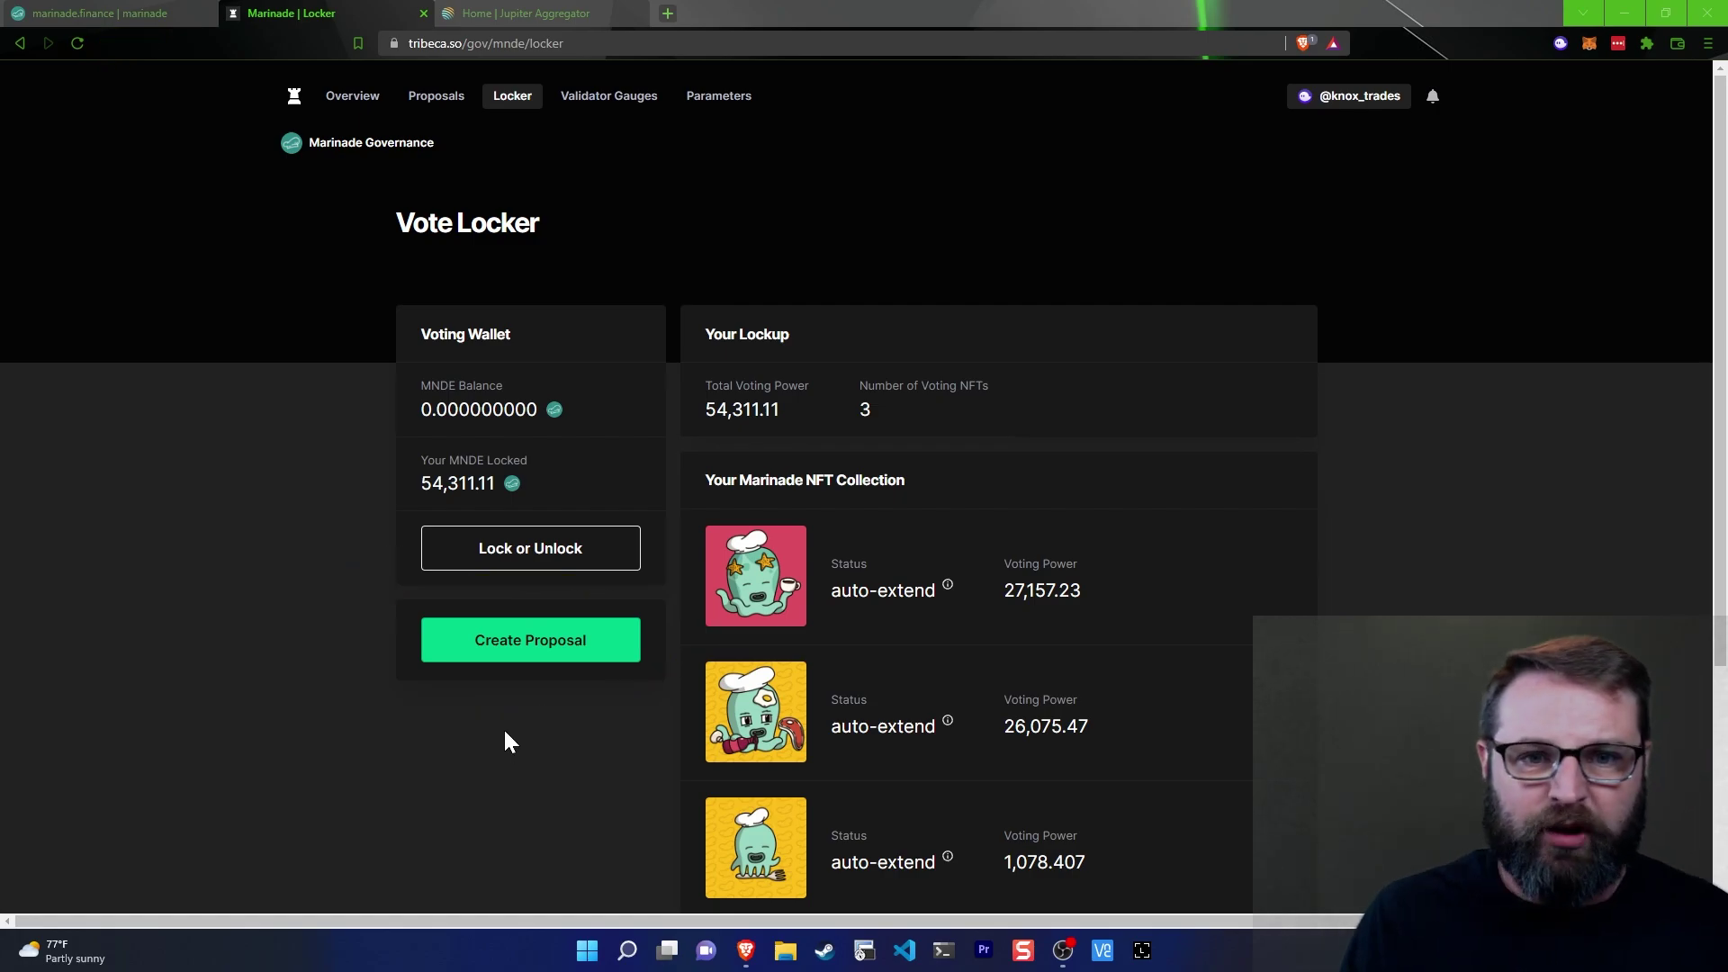
# Examine the Marinade Token exchange program proposal, highlighting its forum link and its For and Against votes, and return to the proposals list.
pyautogui.click(441, 97)
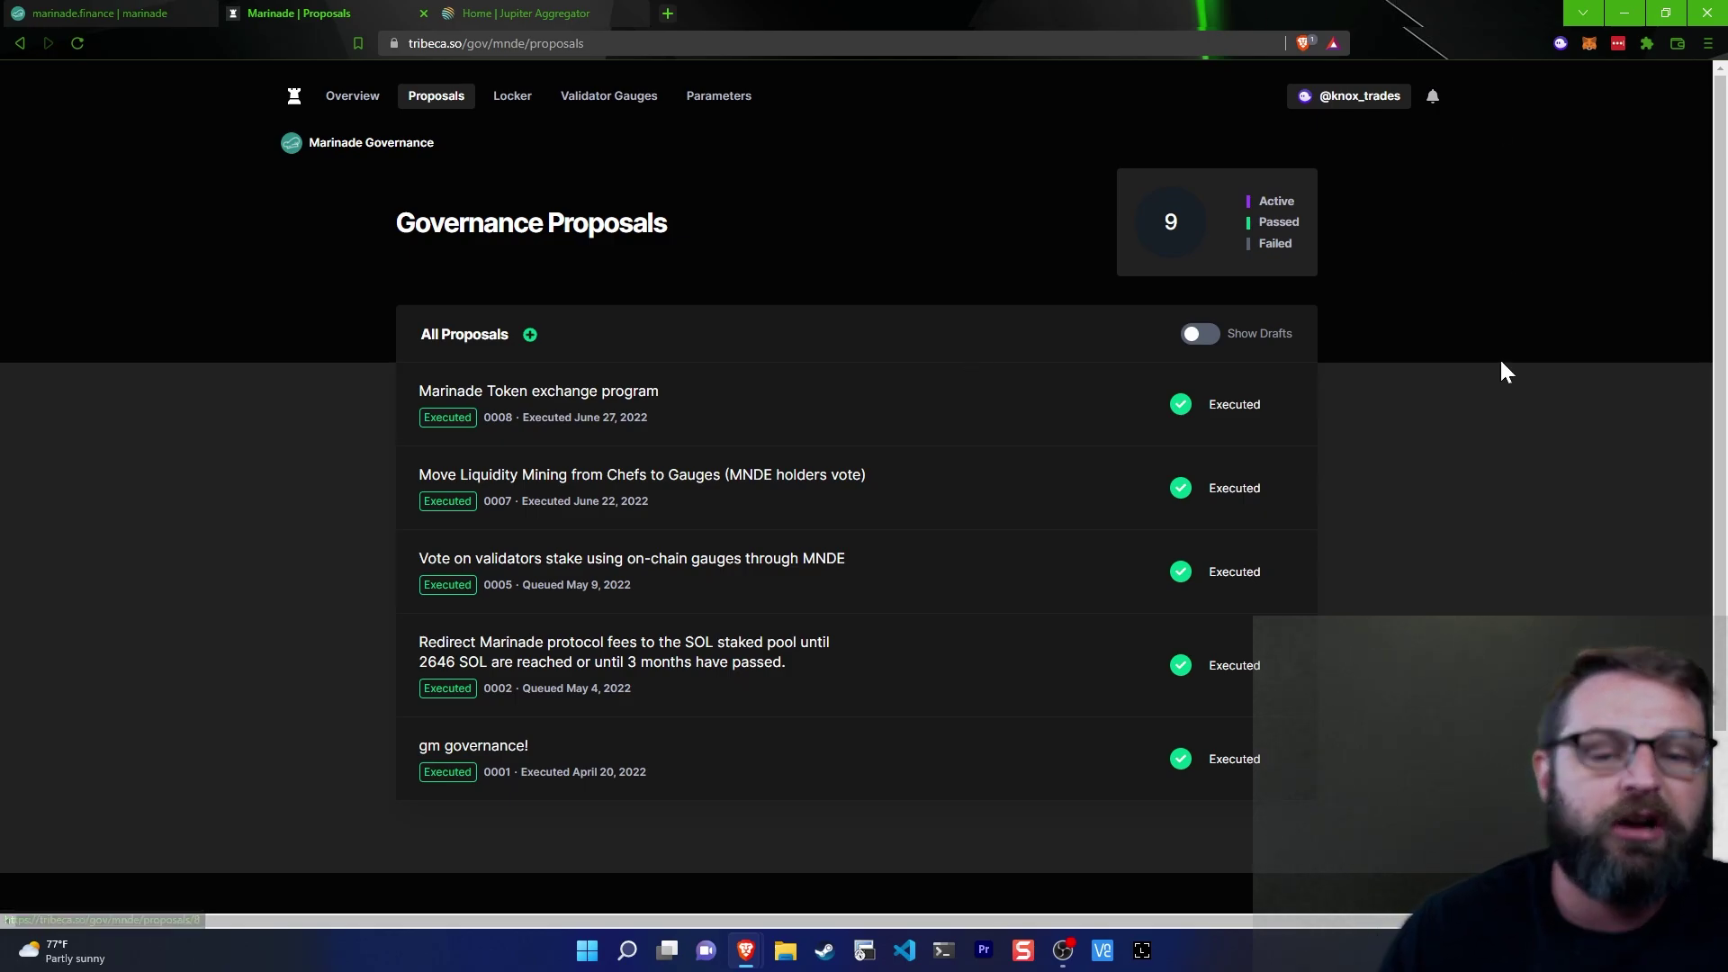
pyautogui.click(630, 403)
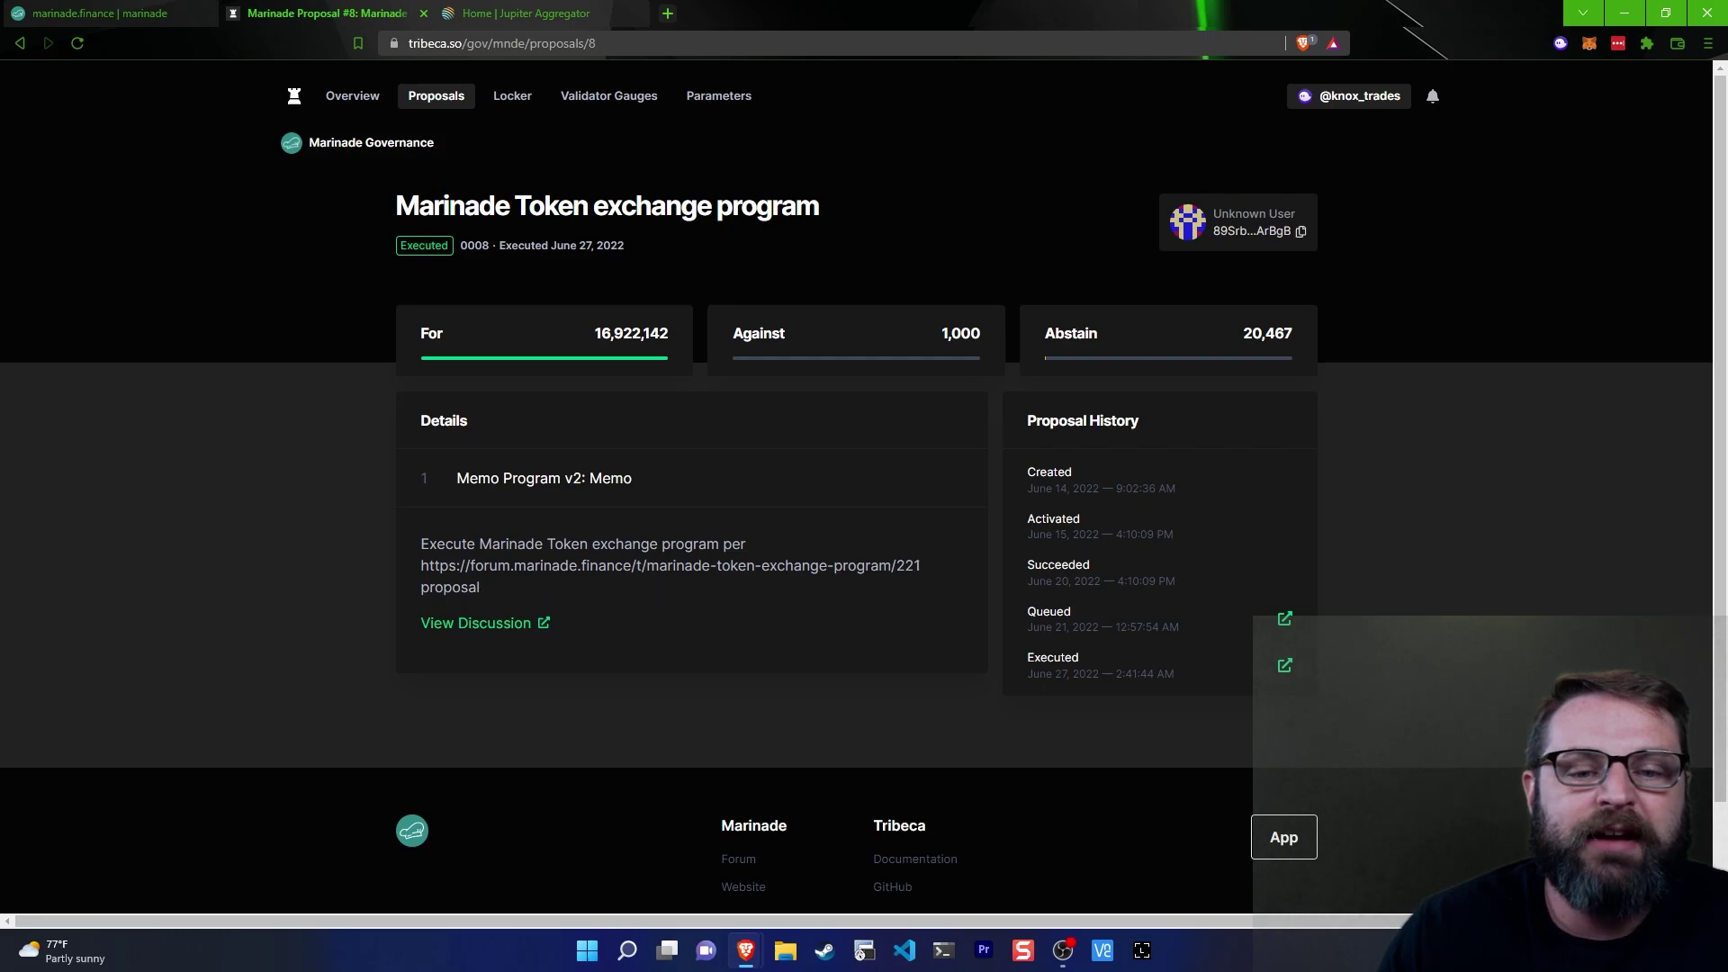
pyautogui.moveTo(435, 566); pyautogui.dragTo(904, 566)
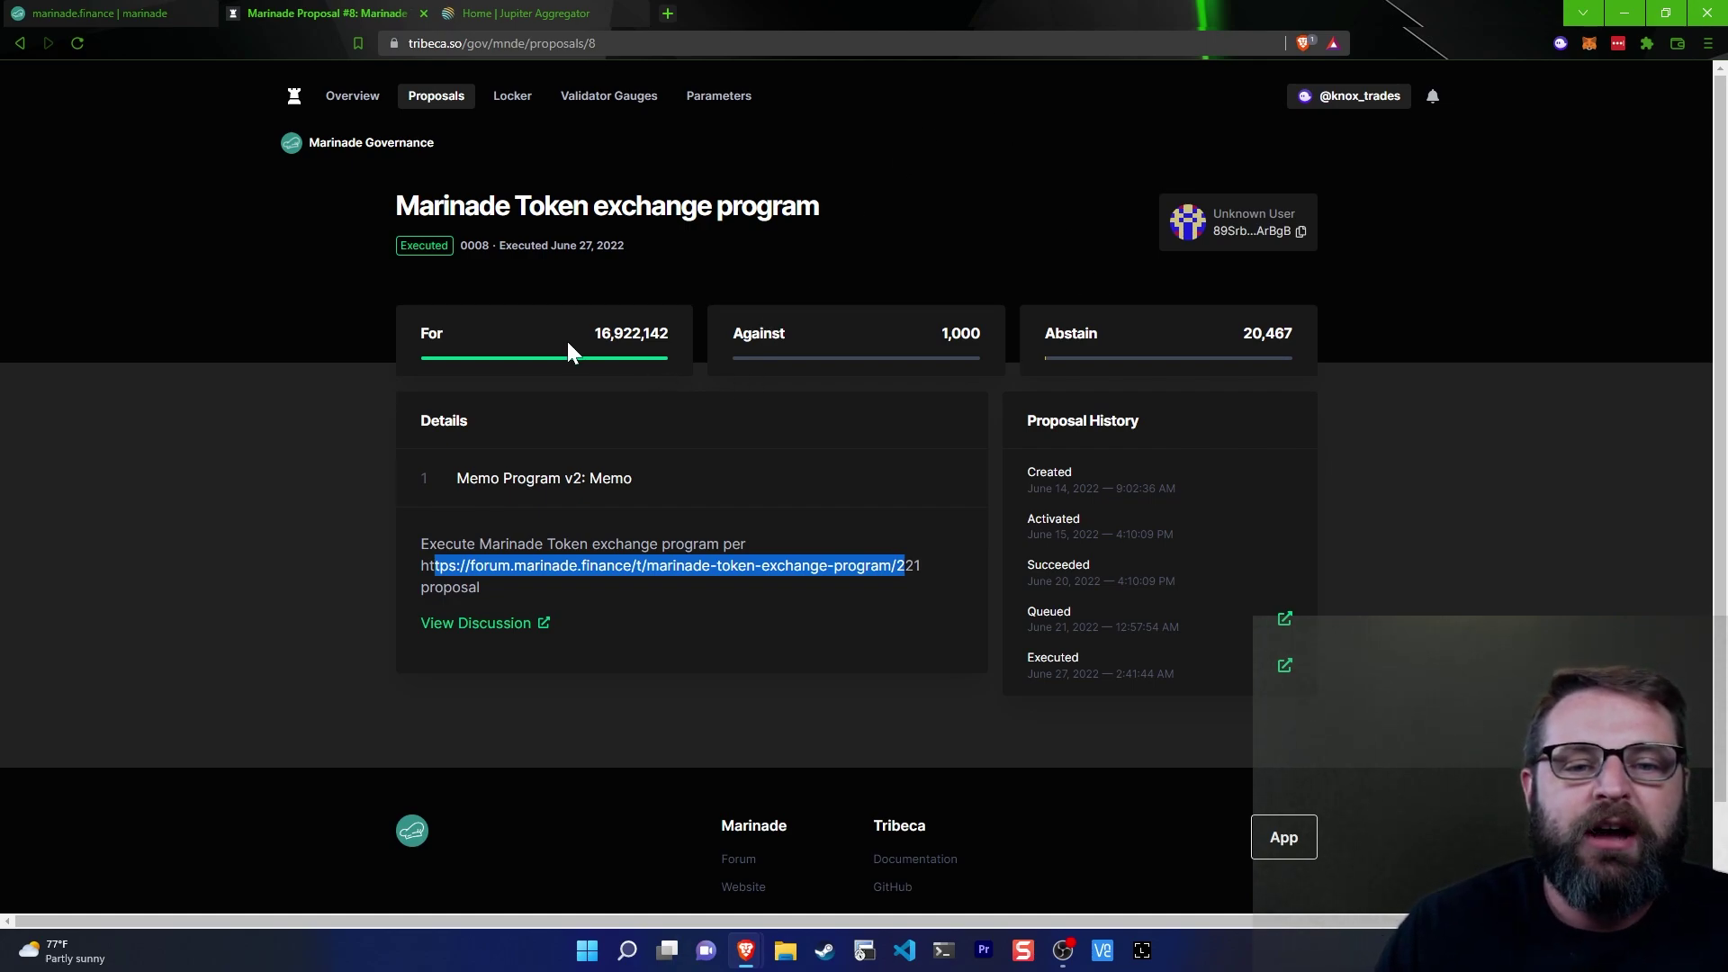
pyautogui.moveTo(593, 337); pyautogui.dragTo(642, 341)
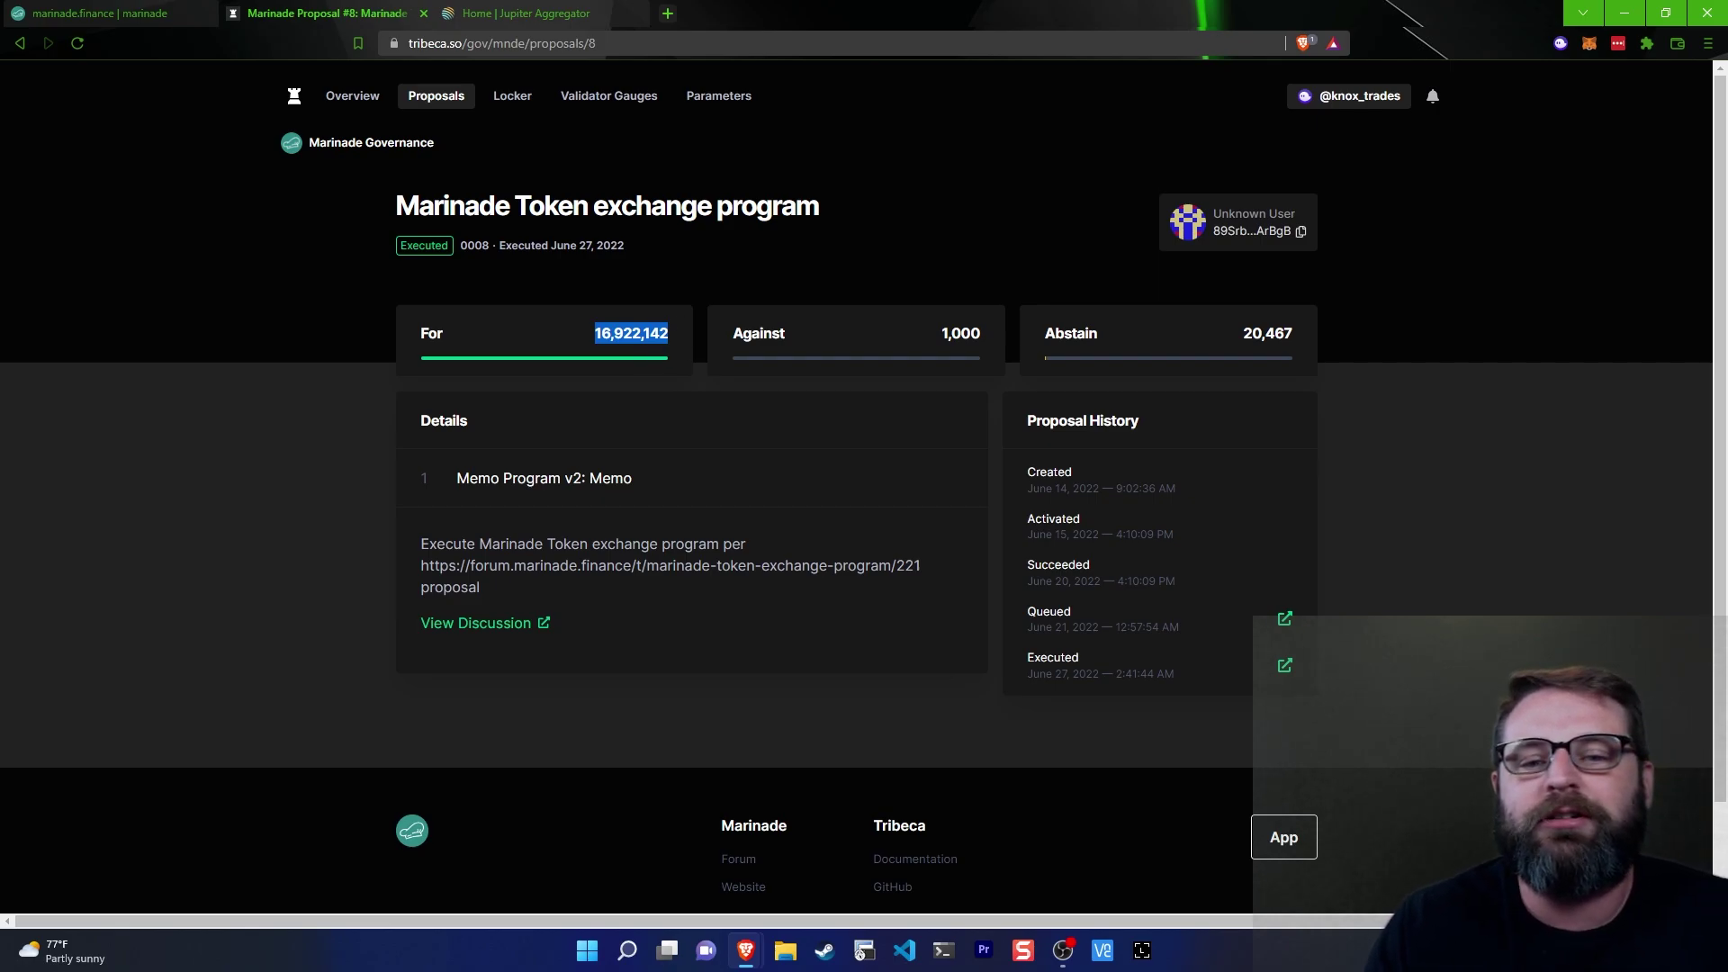
pyautogui.click(936, 325)
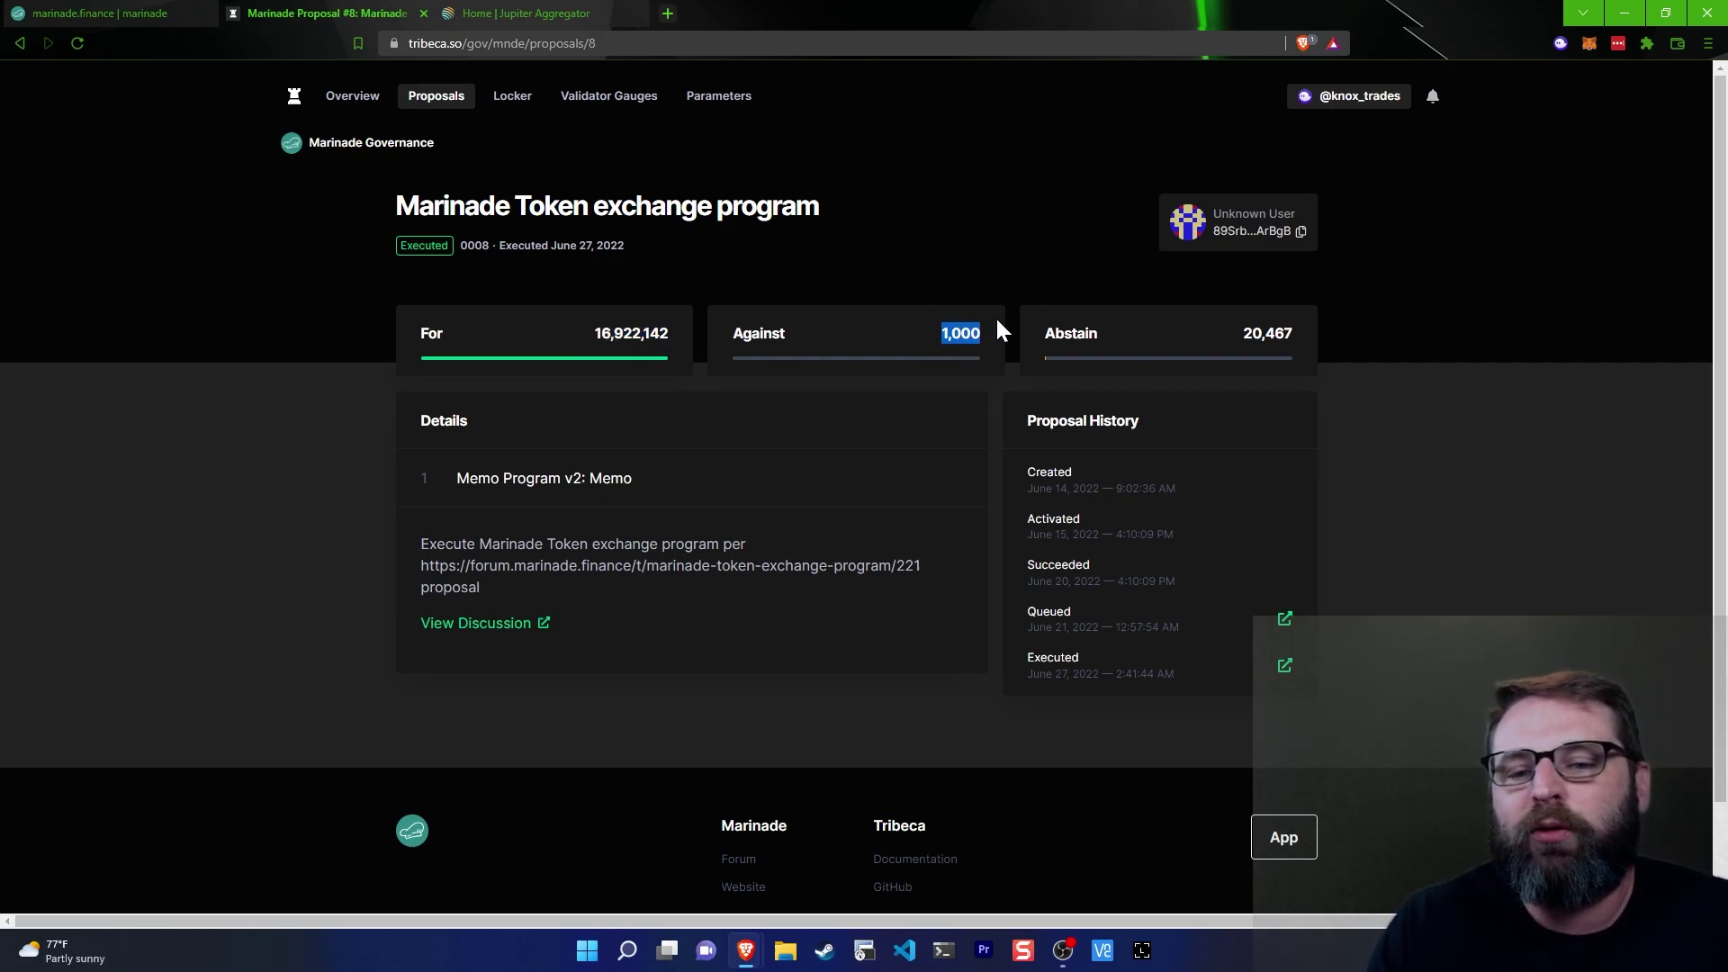
pyautogui.click(434, 99)
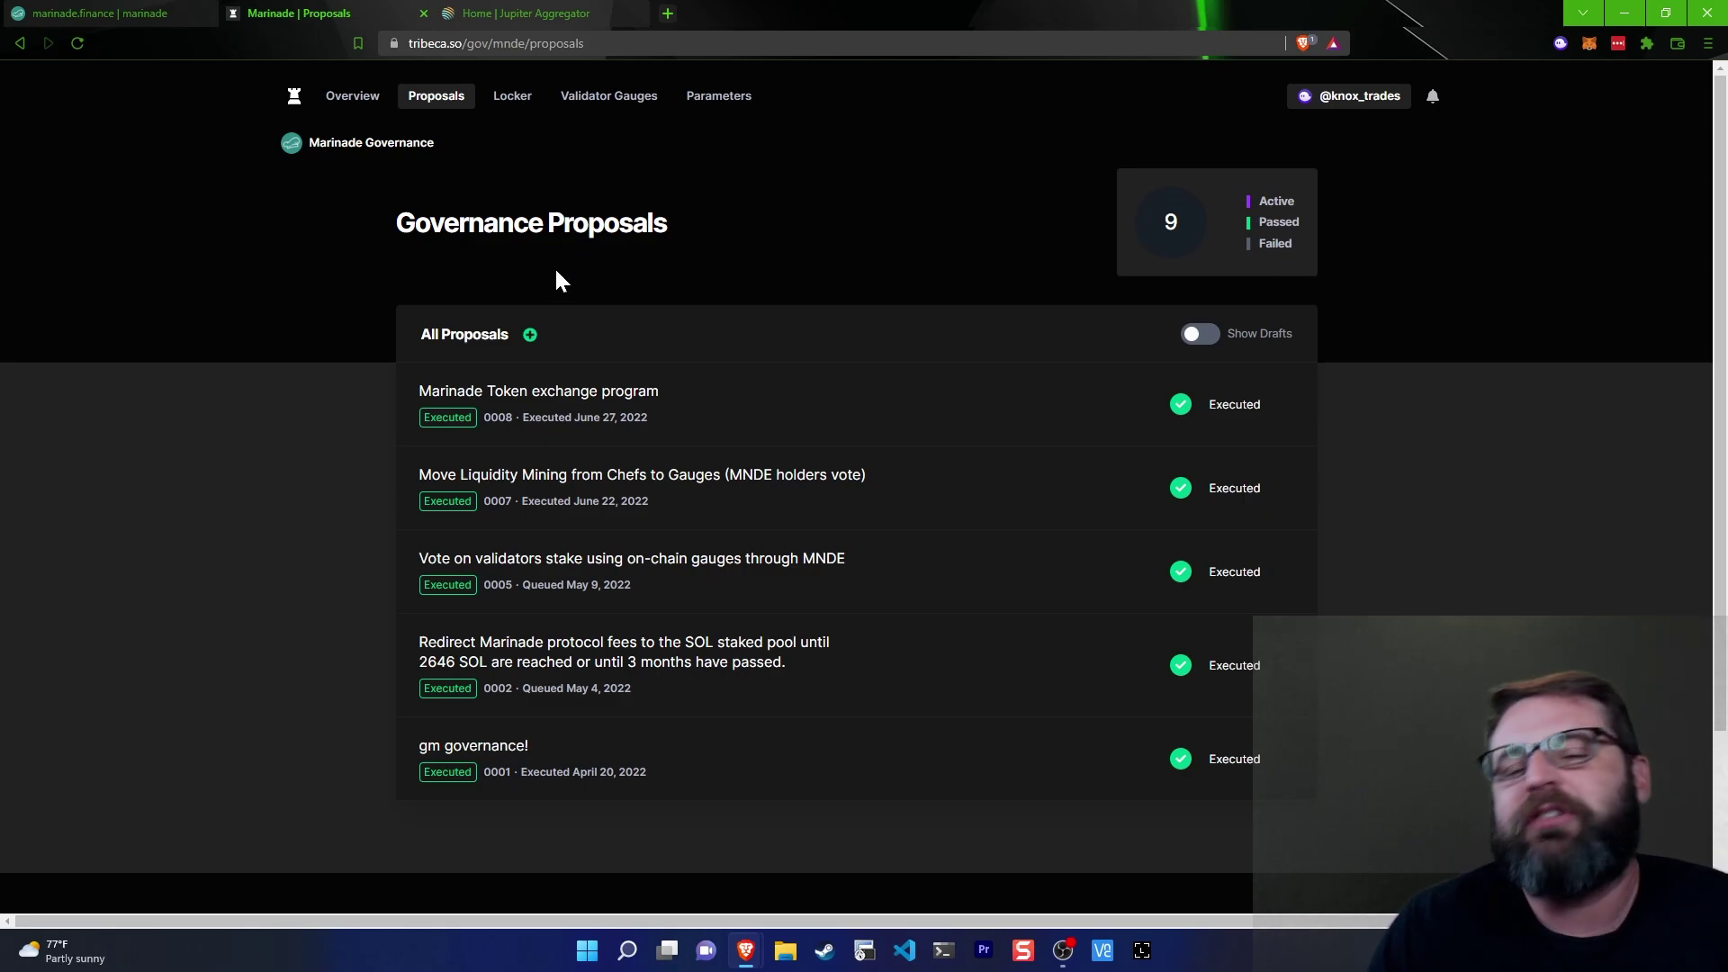
# Open the Validator Gauges page and circle the Share of Total Delegation value in yellow.
pyautogui.click(581, 116)
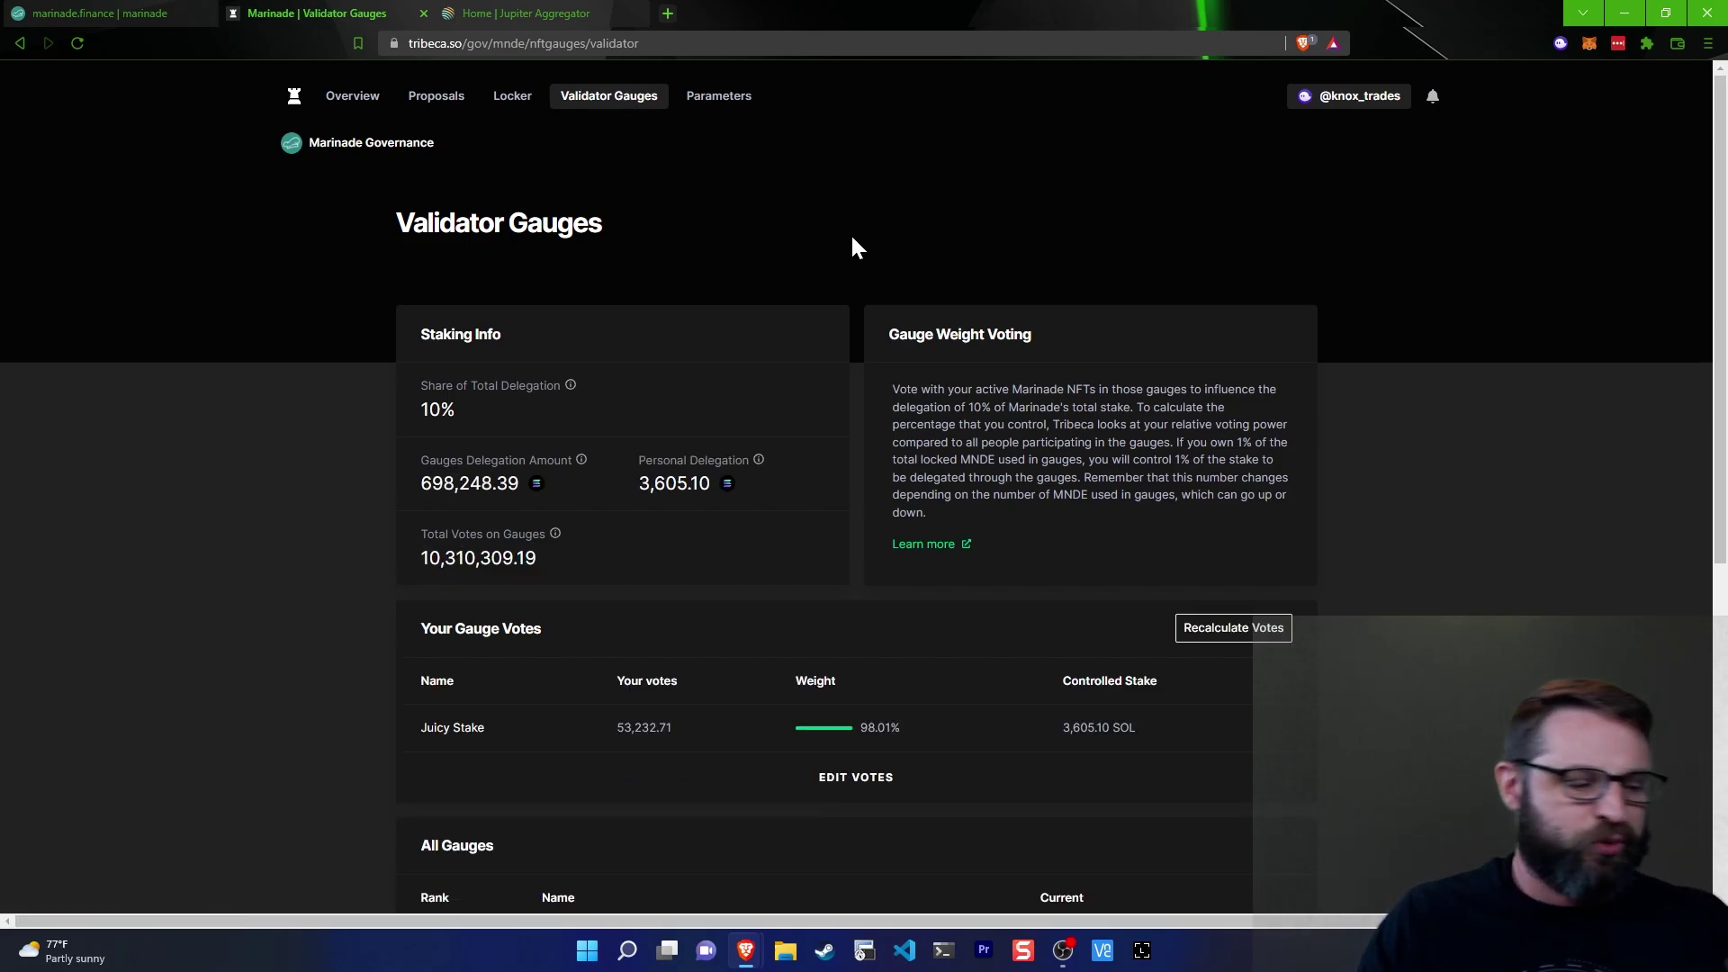
pyautogui.hotkey('ctrl', '2')
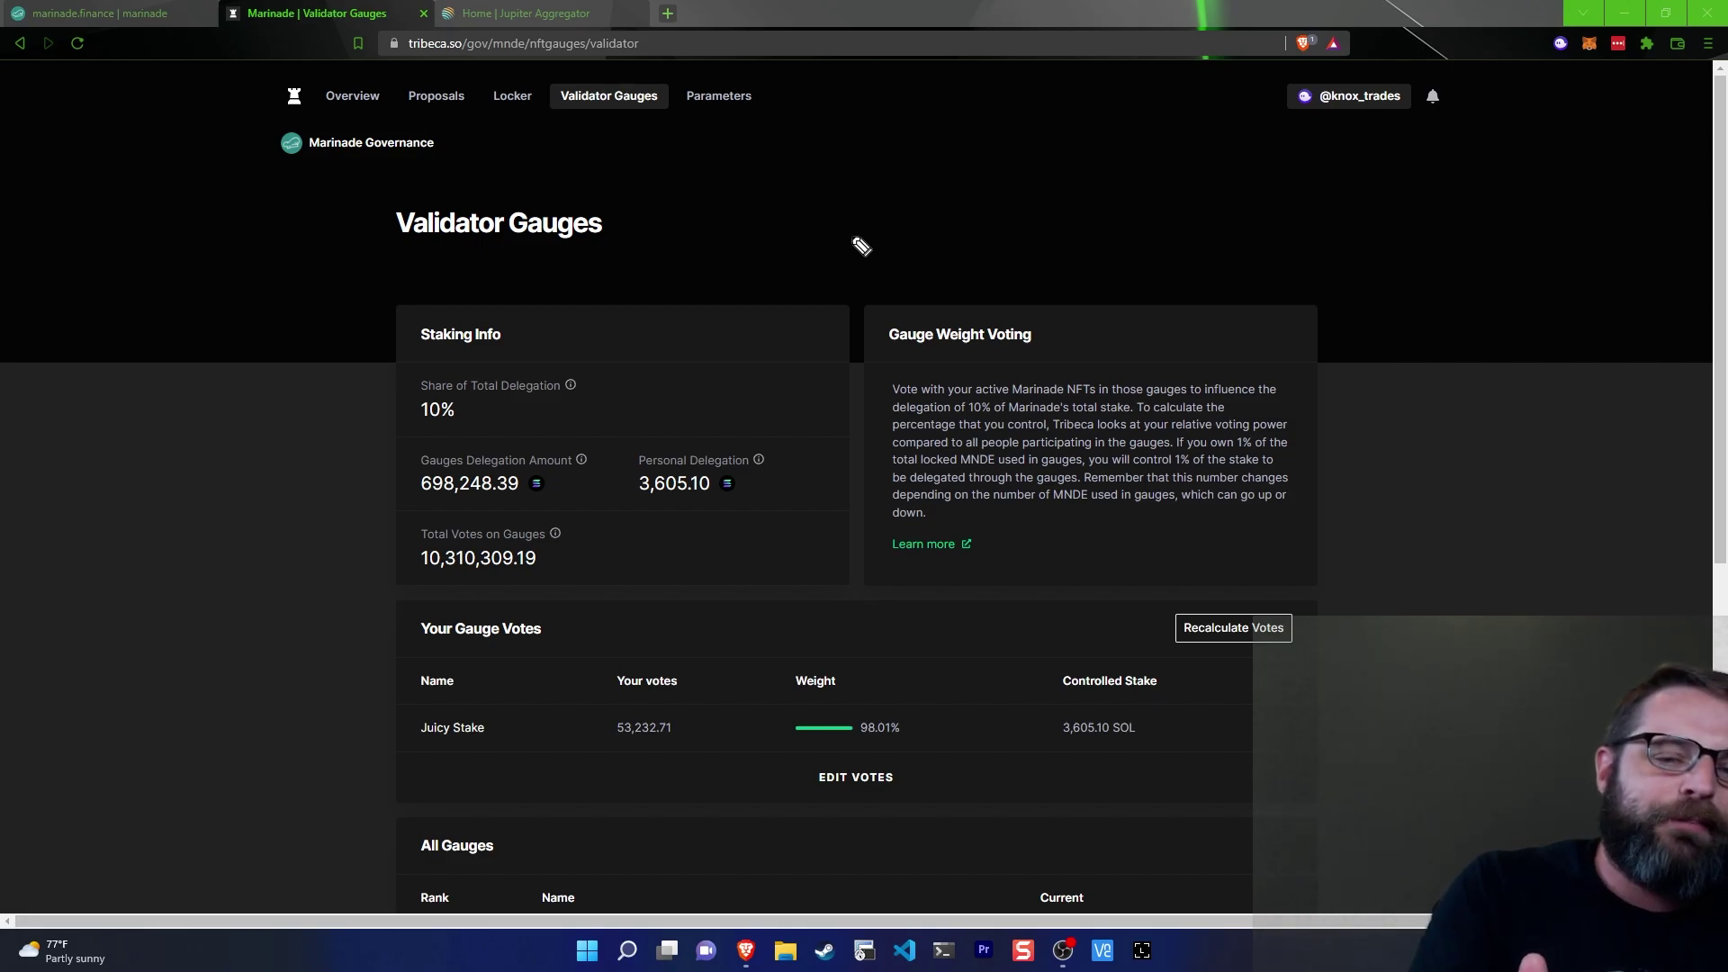
pyautogui.moveTo(414, 450)
pyautogui.mouseDown()
pyautogui.moveTo(675, 366)
pyautogui.moveTo(366, 423)
pyautogui.moveTo(441, 445)
pyautogui.mouseUp()
# Handwrite "SOL" beside the staking info, box the Validator Gauges heading and the Gauges Delegation Amount, and clear the annotations.
pyautogui.moveTo(69, 415)
pyautogui.mouseDown()
pyautogui.moveTo(101, 360)
pyautogui.moveTo(114, 389)
pyautogui.mouseUp()
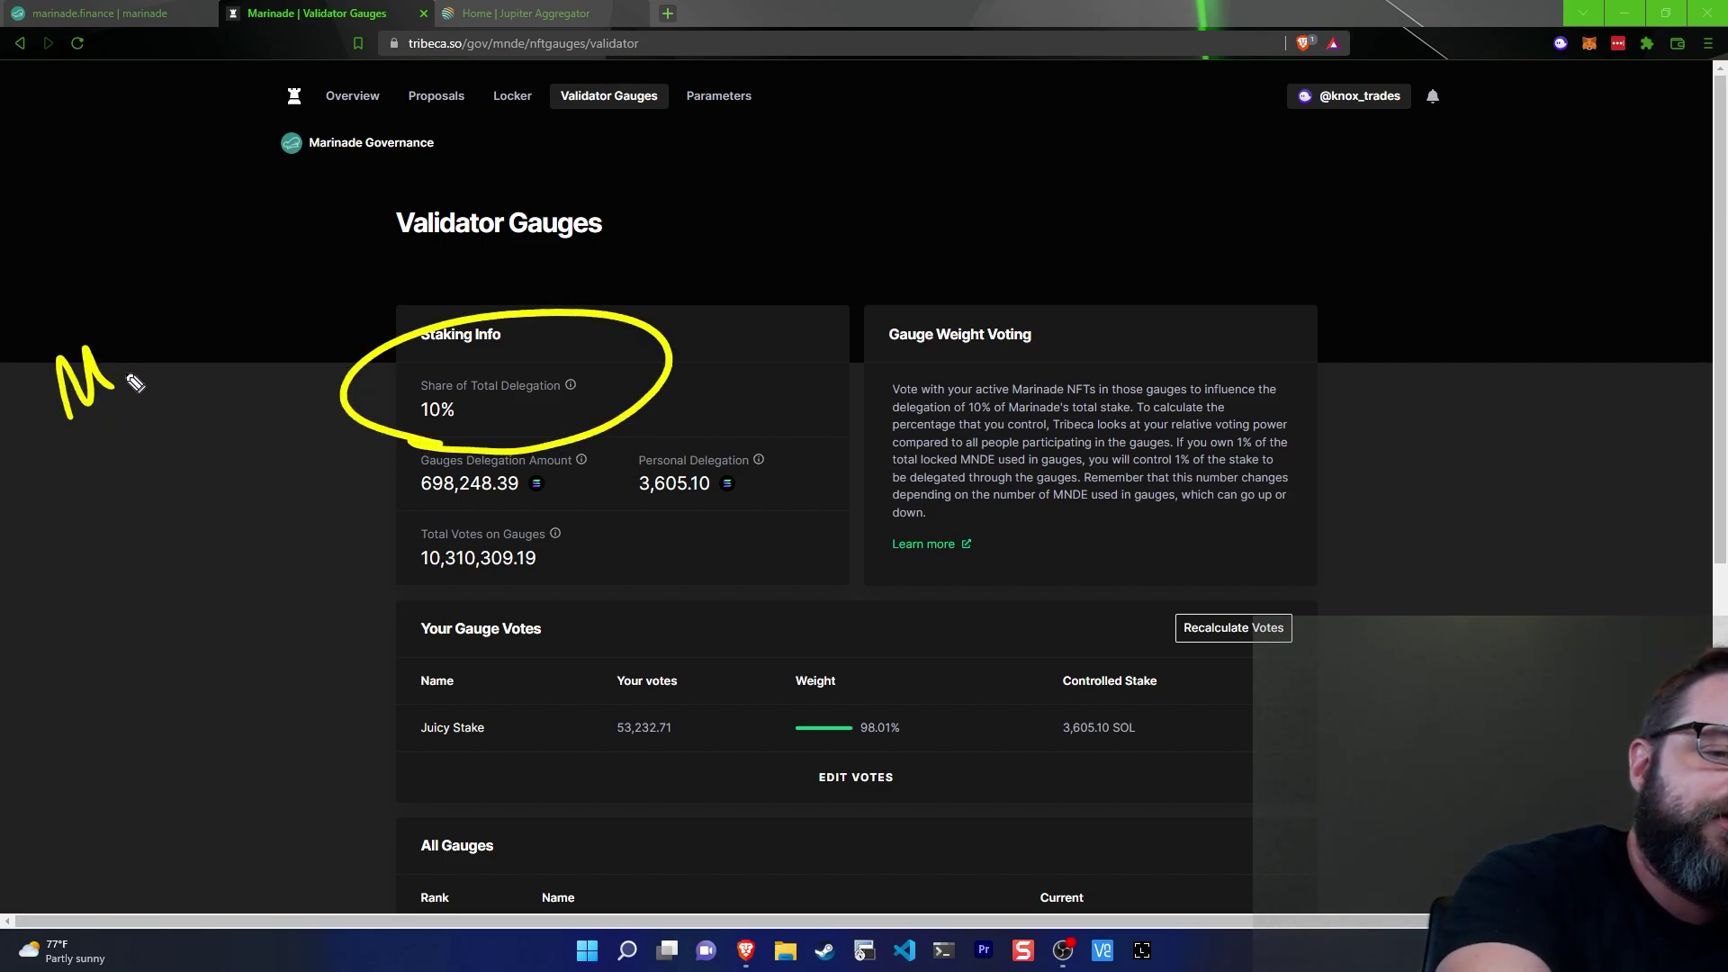
pyautogui.hotkey('ctrl', 'z')
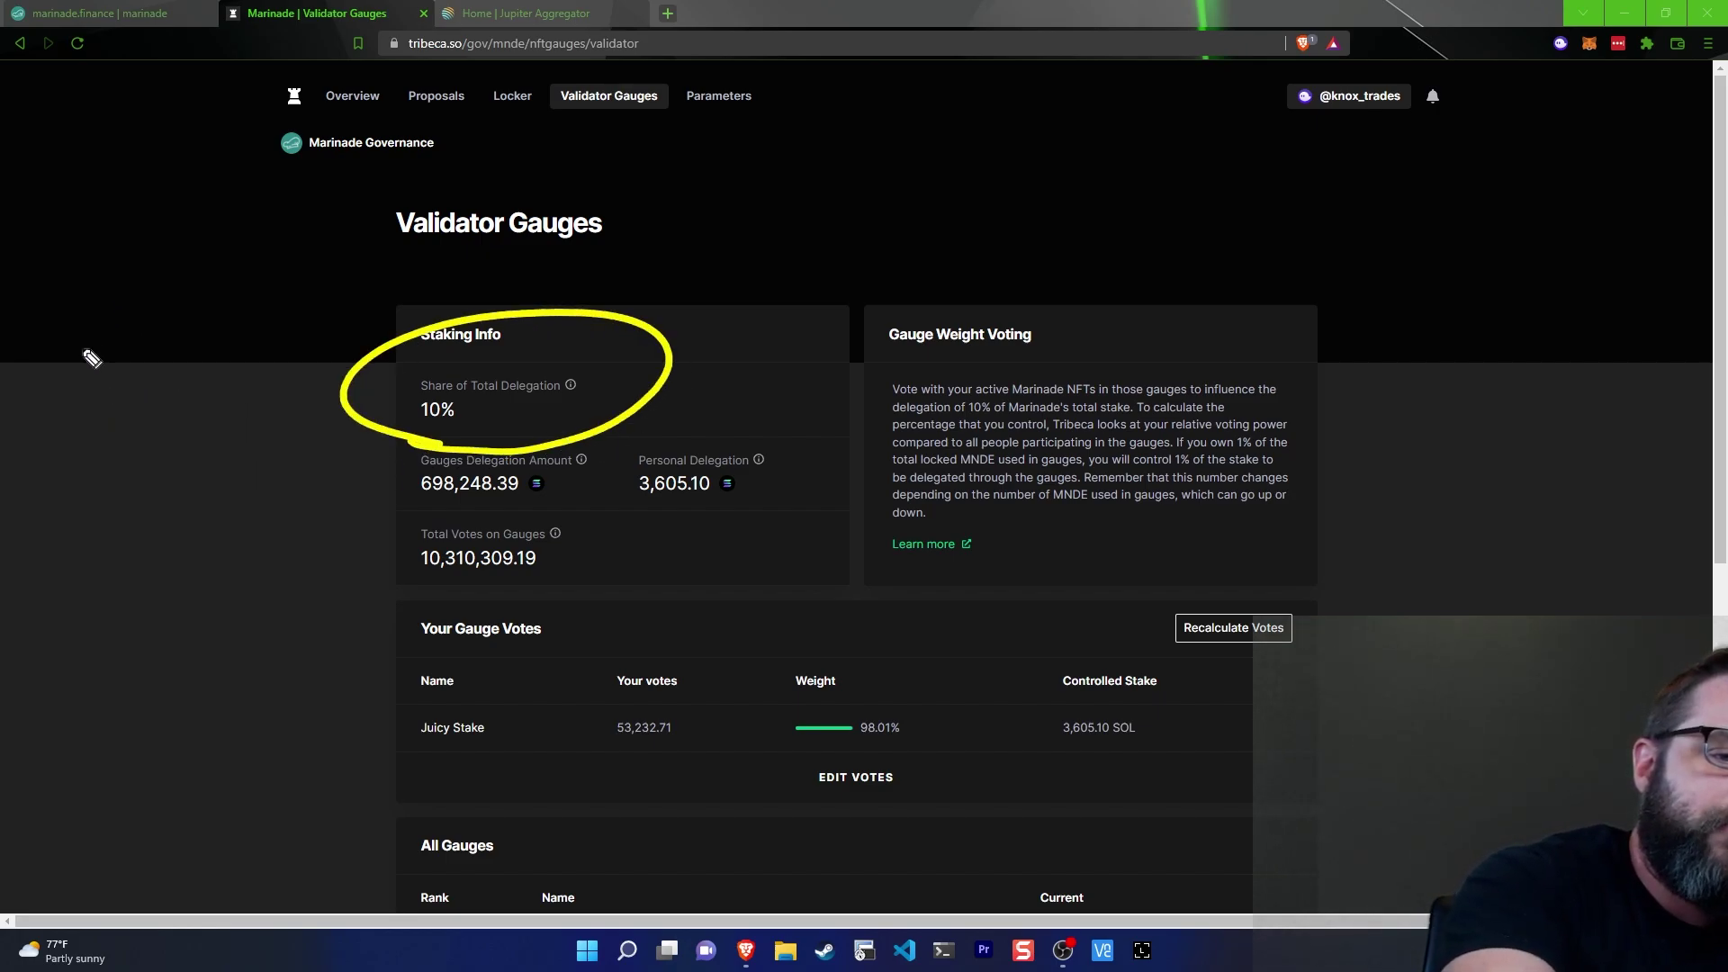
pyautogui.moveTo(101, 296)
pyautogui.mouseDown()
pyautogui.moveTo(137, 328)
pyautogui.moveTo(200, 272)
pyautogui.moveTo(279, 293)
pyautogui.mouseUp()
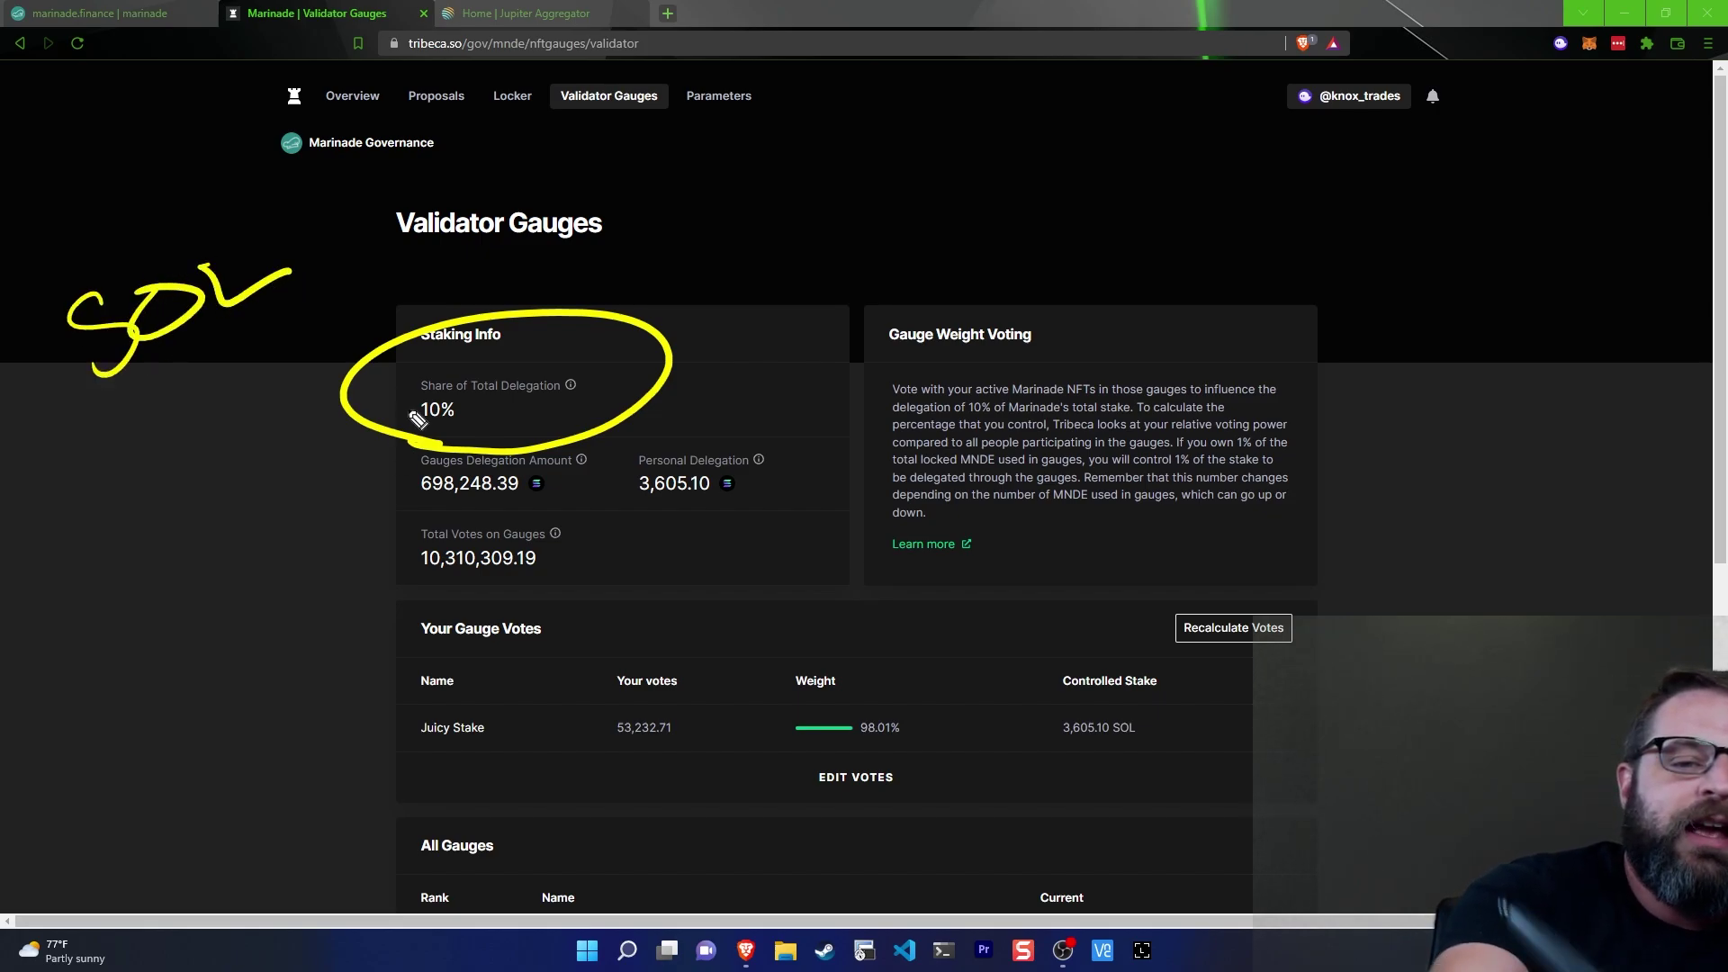
pyautogui.moveTo(384, 263)
pyautogui.mouseDown()
pyautogui.moveTo(675, 272)
pyautogui.moveTo(614, 153)
pyautogui.moveTo(364, 279)
pyautogui.mouseUp()
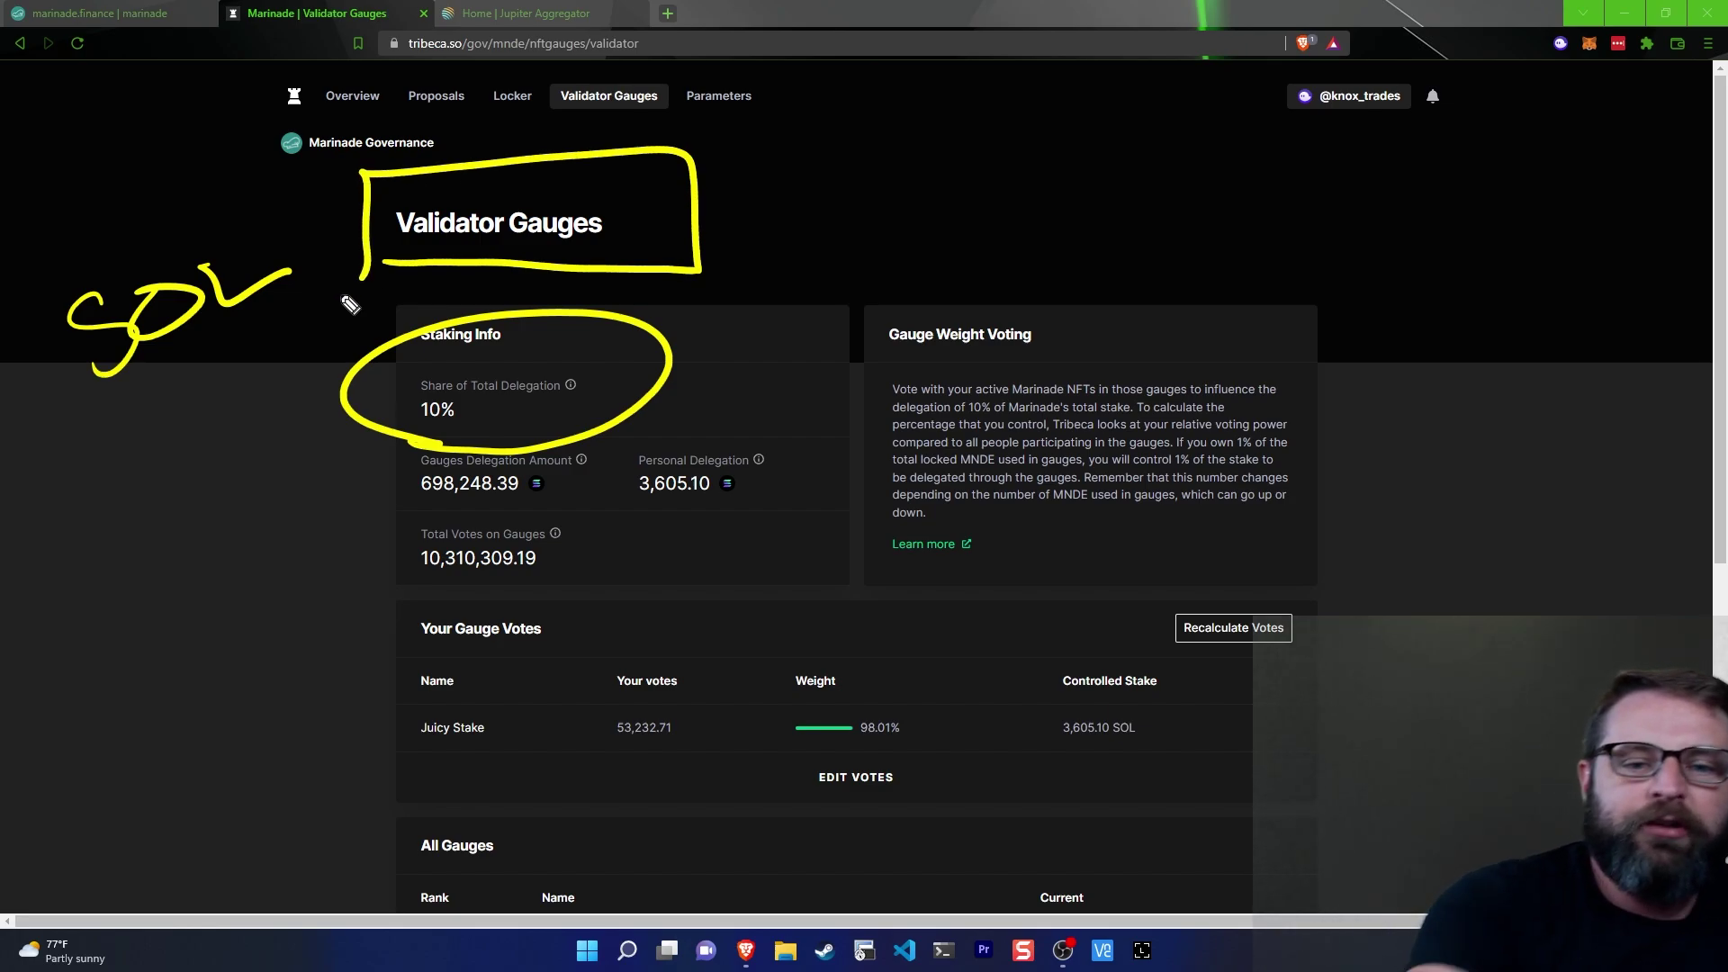
pyautogui.moveTo(423, 515)
pyautogui.mouseDown()
pyautogui.moveTo(630, 464)
pyautogui.moveTo(400, 454)
pyautogui.moveTo(410, 521)
pyautogui.mouseUp()
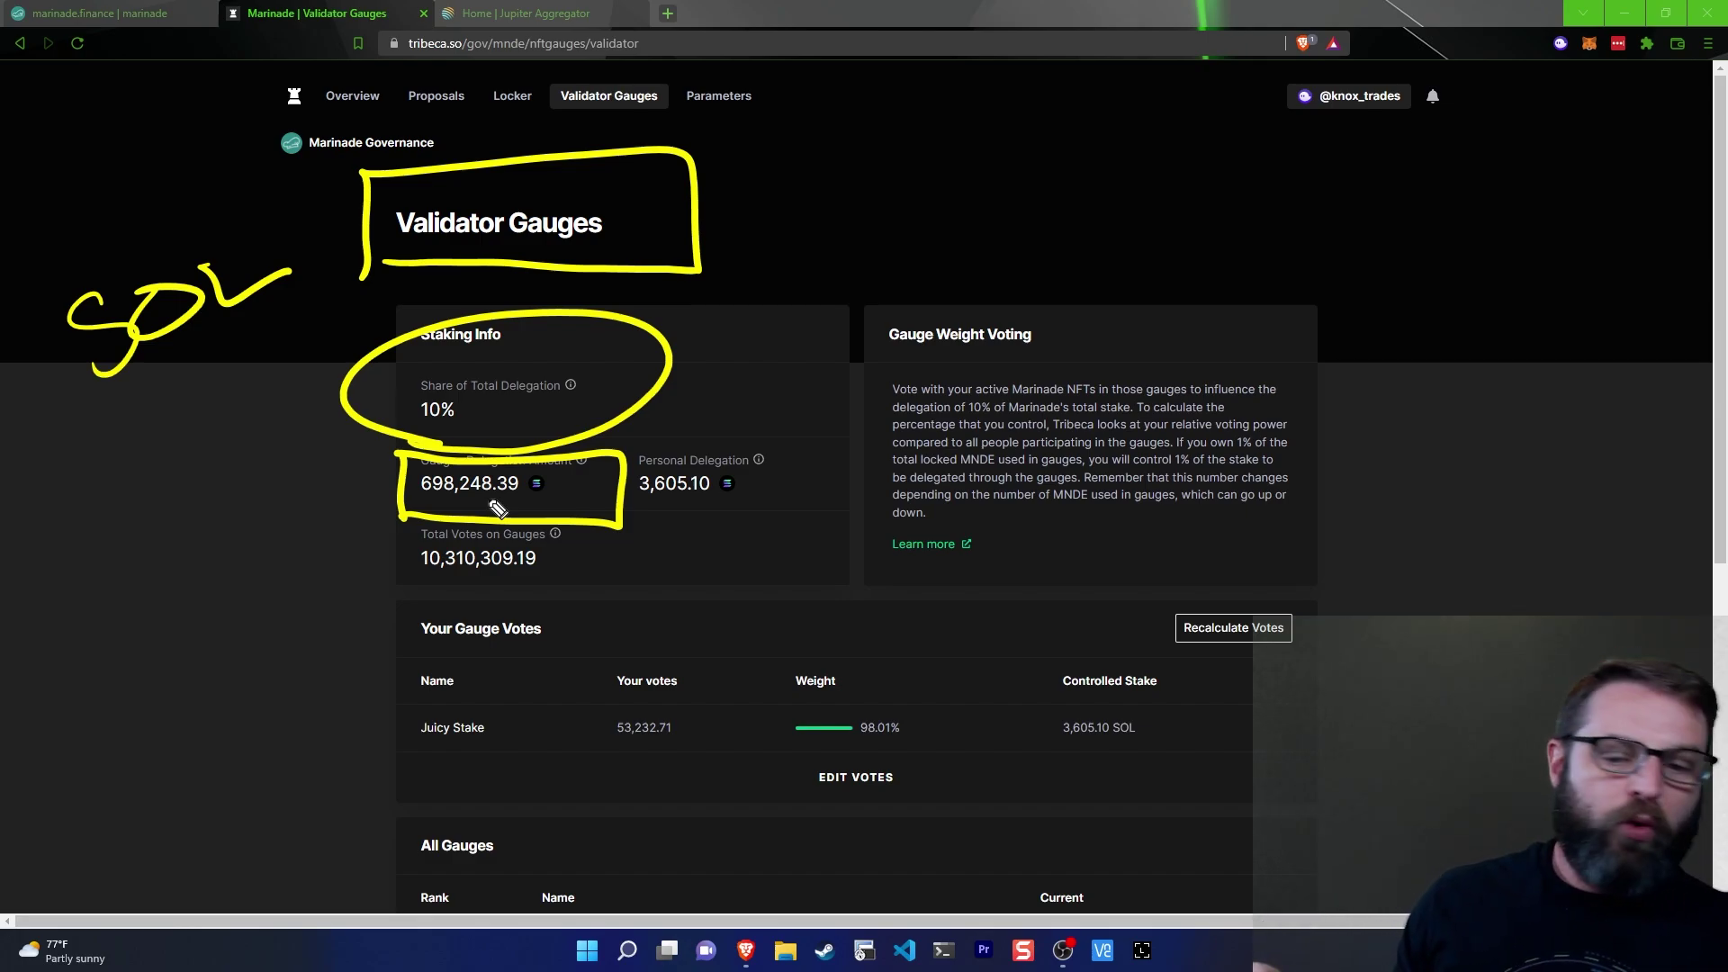
pyautogui.press('e')
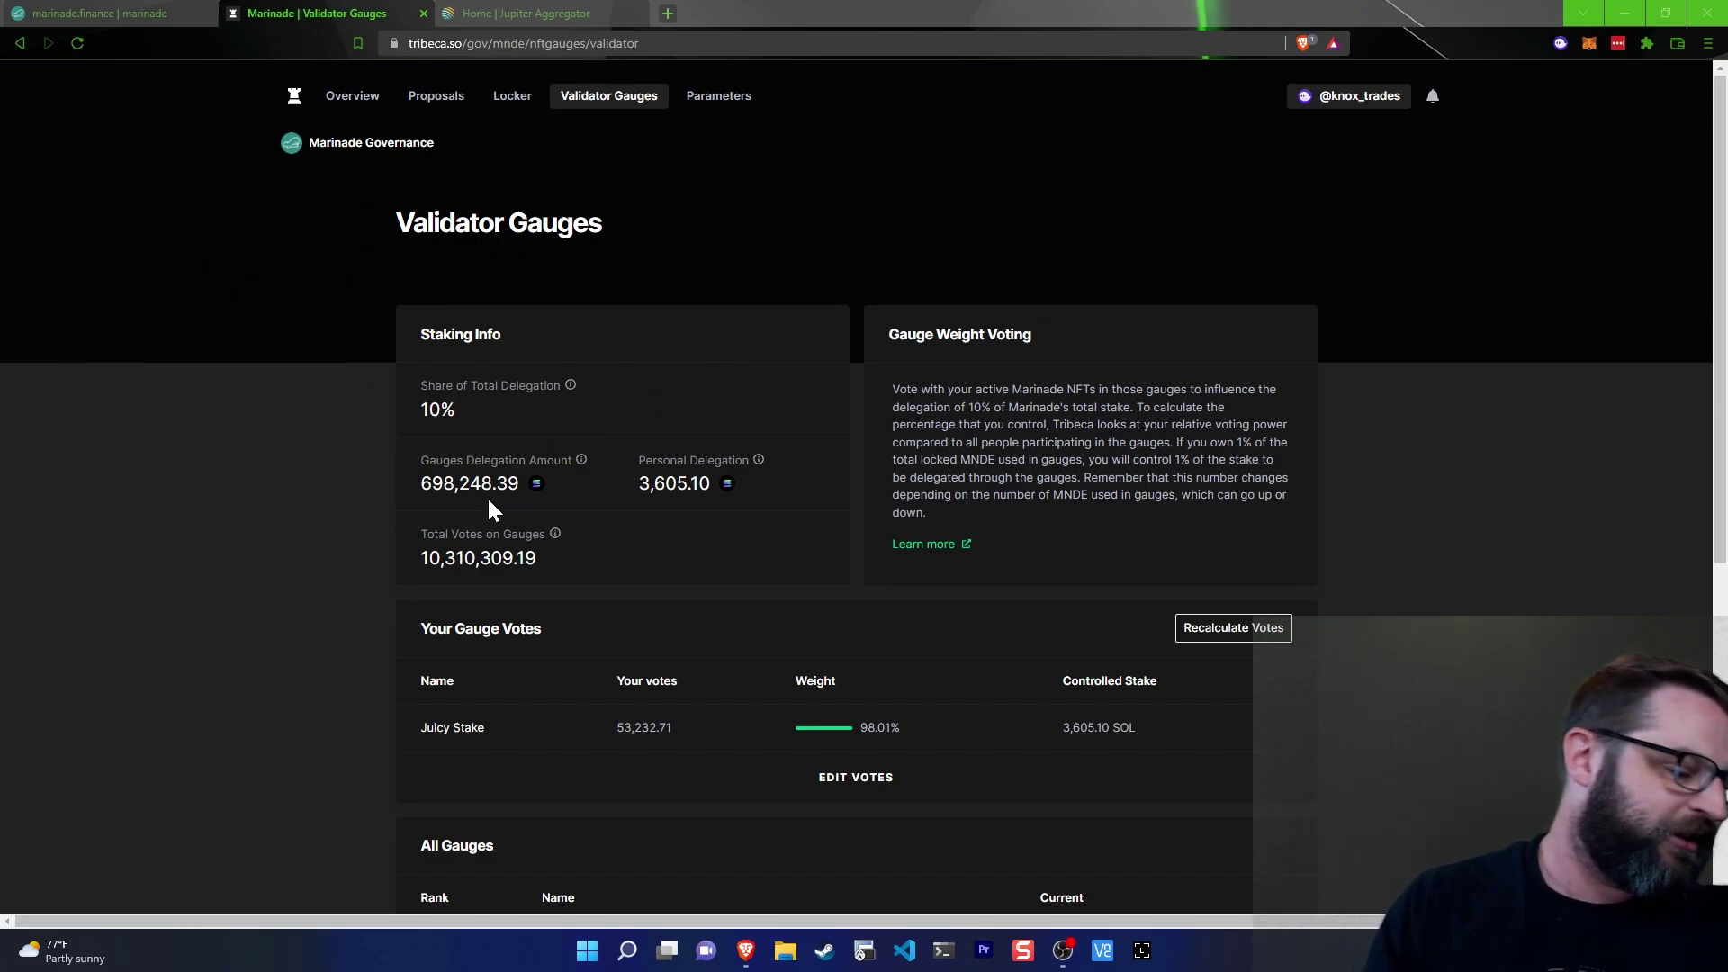
# Open the vote editing page for the Juicy Stake entry under Your Gauge Votes.
pyautogui.scroll(-4, 645, 656)
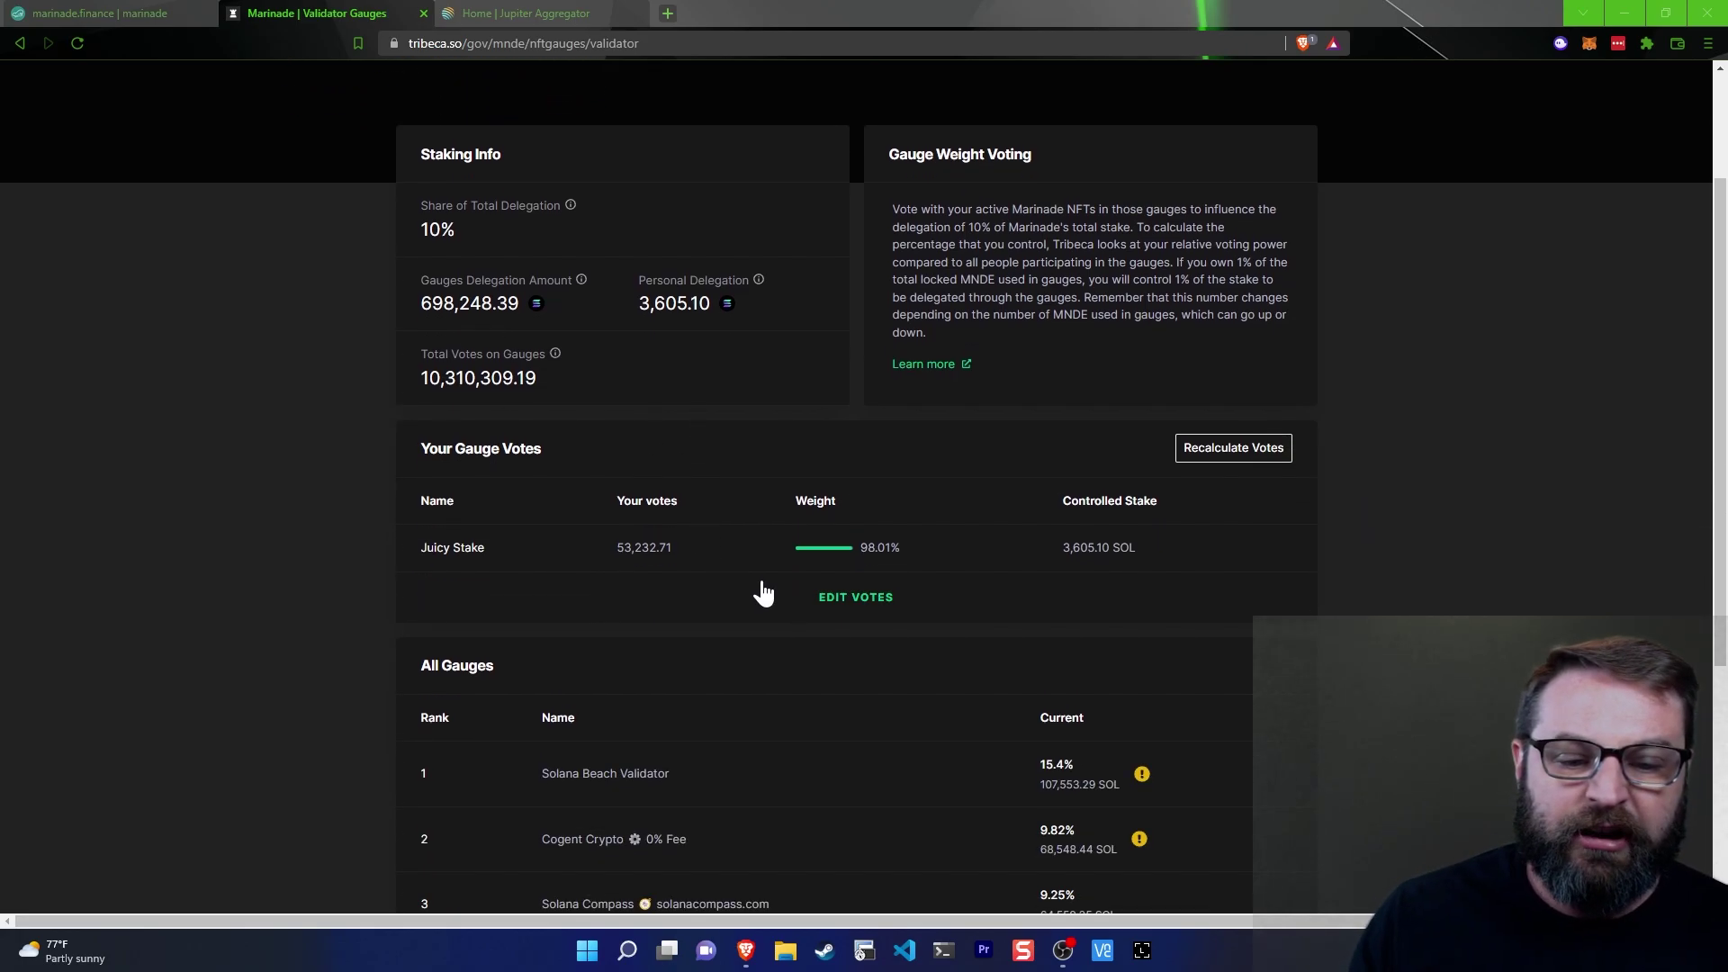
pyautogui.scroll(5, 747, 443)
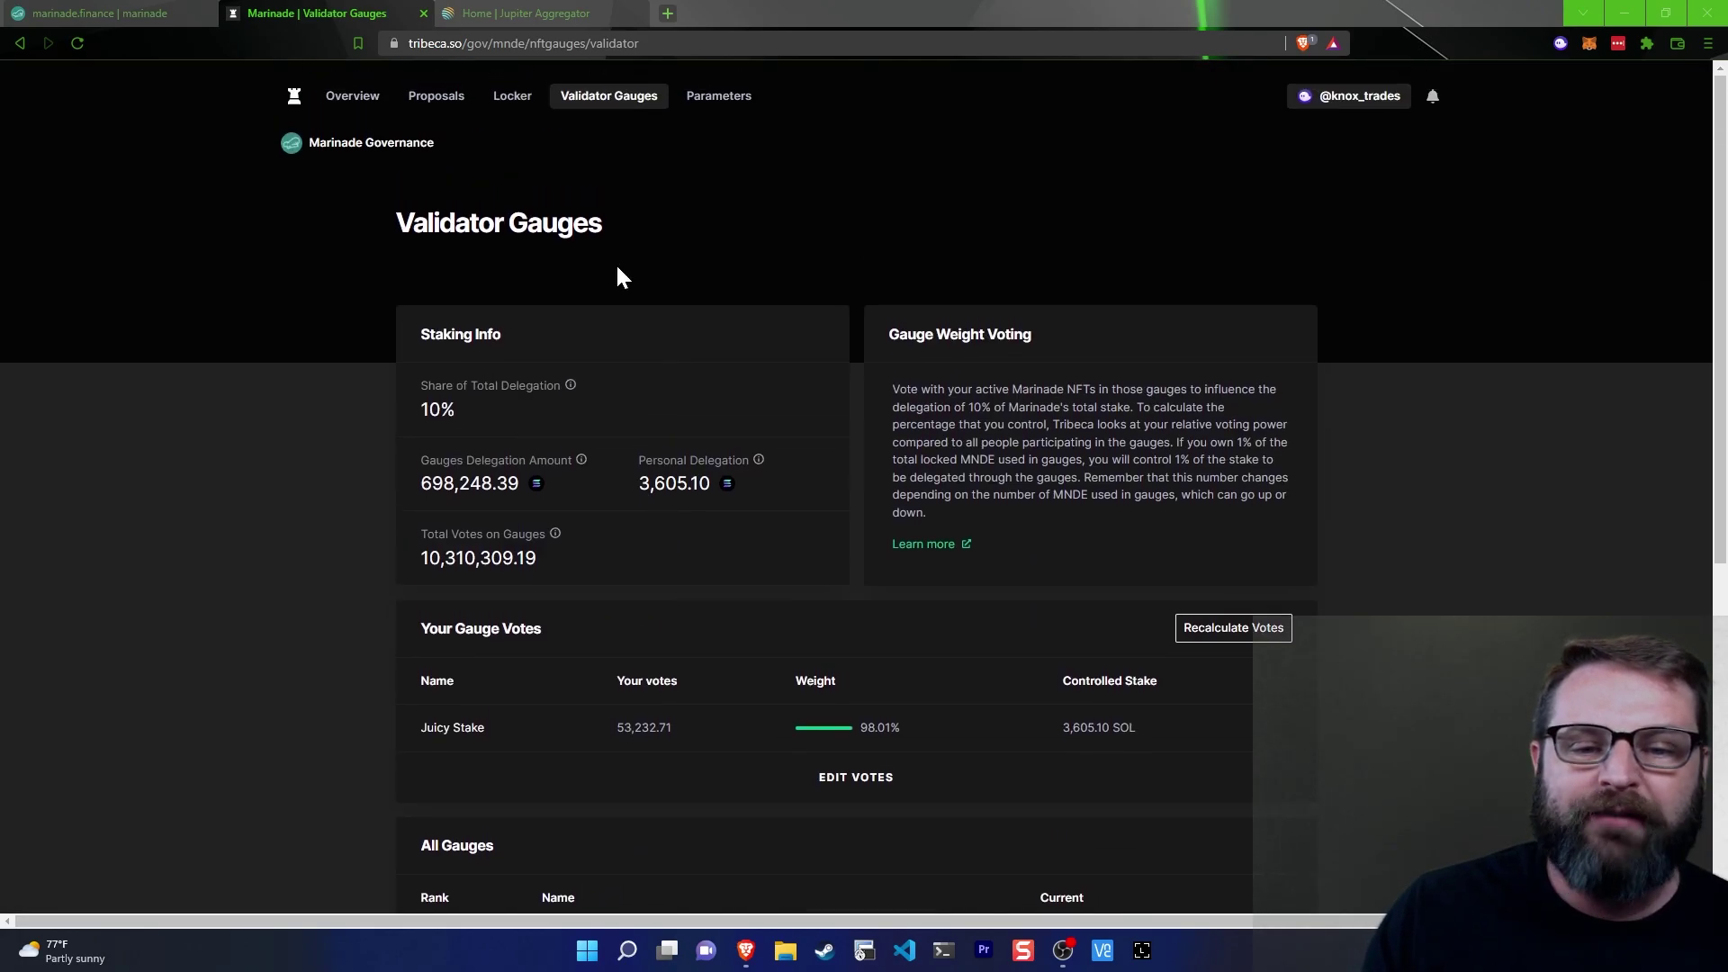
pyautogui.scroll(-4, 652, 365)
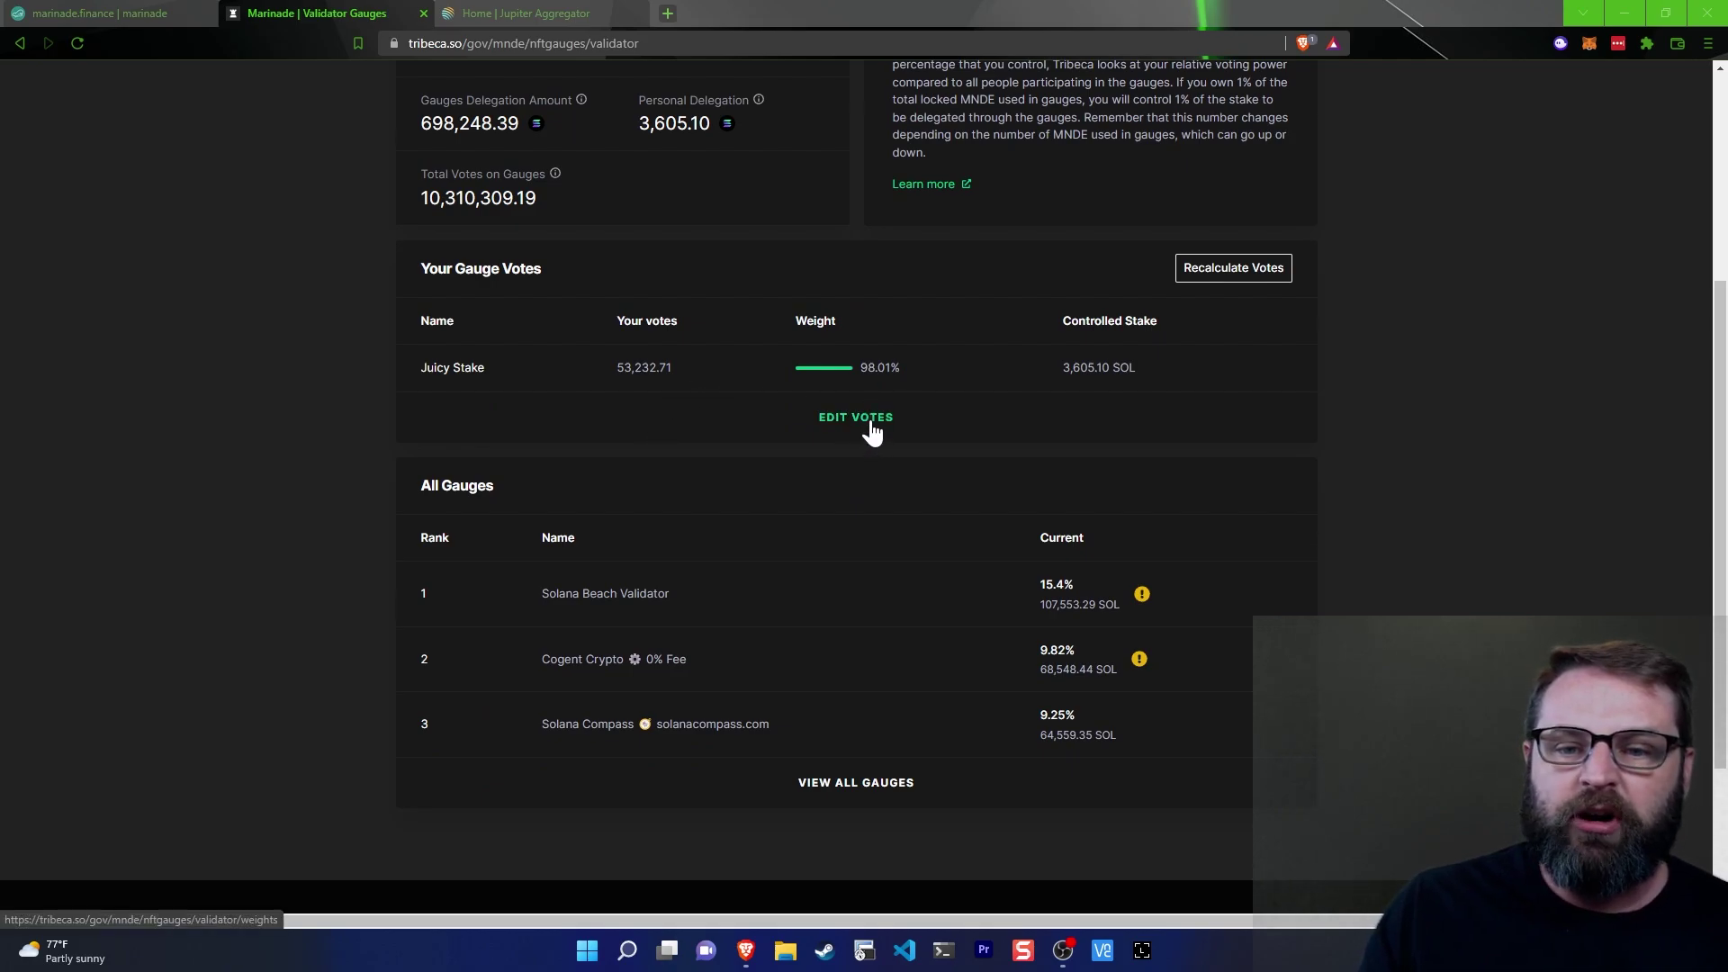
pyautogui.click(866, 422)
pyautogui.scroll(2, 965, 290)
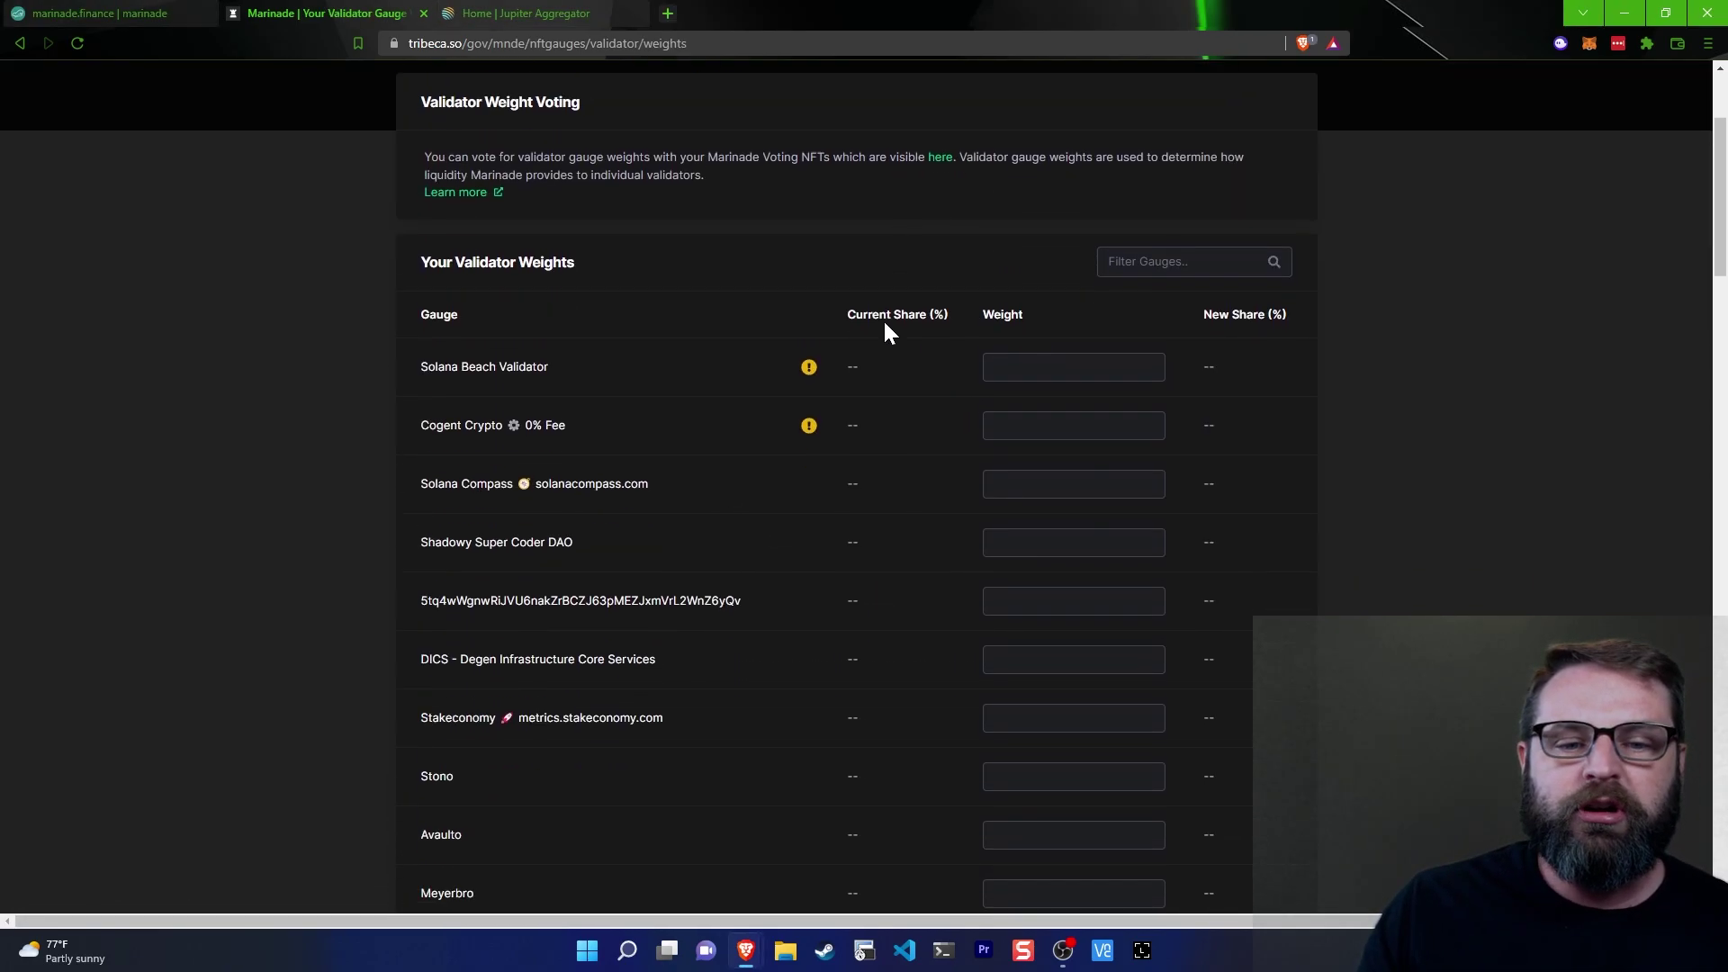
# Enter a weight of 100 for the Juicy Stake gauge in the validator weights list.
pyautogui.scroll(-6, 883, 319)
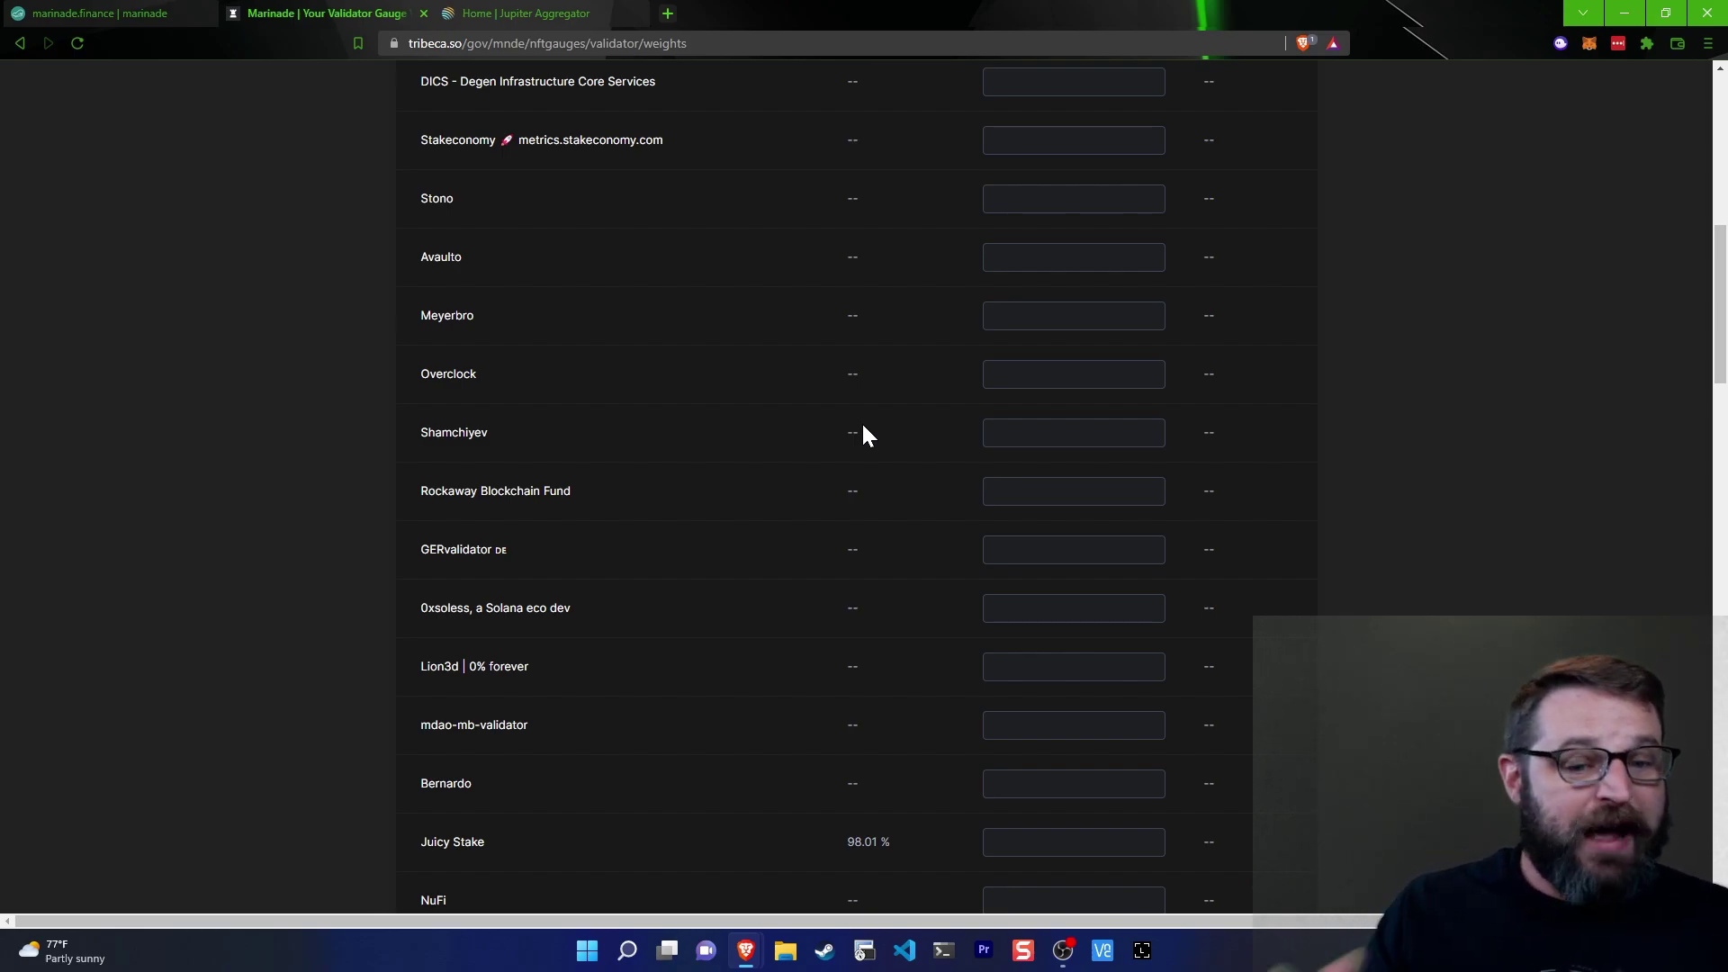
pyautogui.scroll(-2, 914, 252)
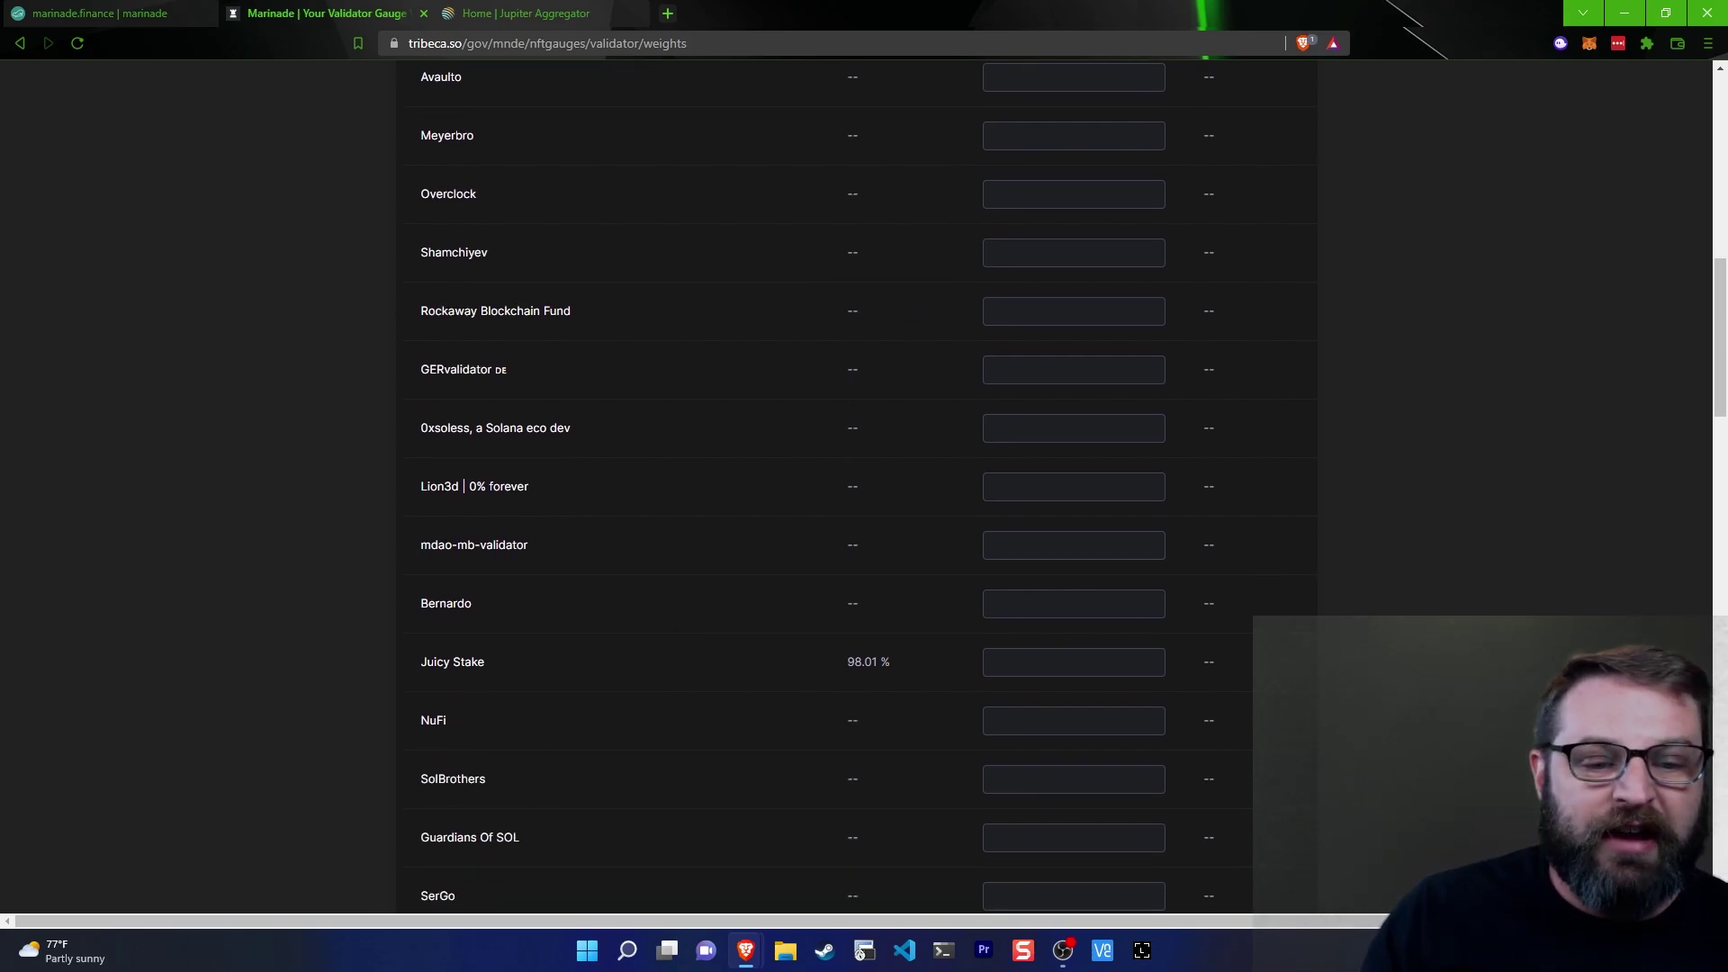
pyautogui.click(1026, 663)
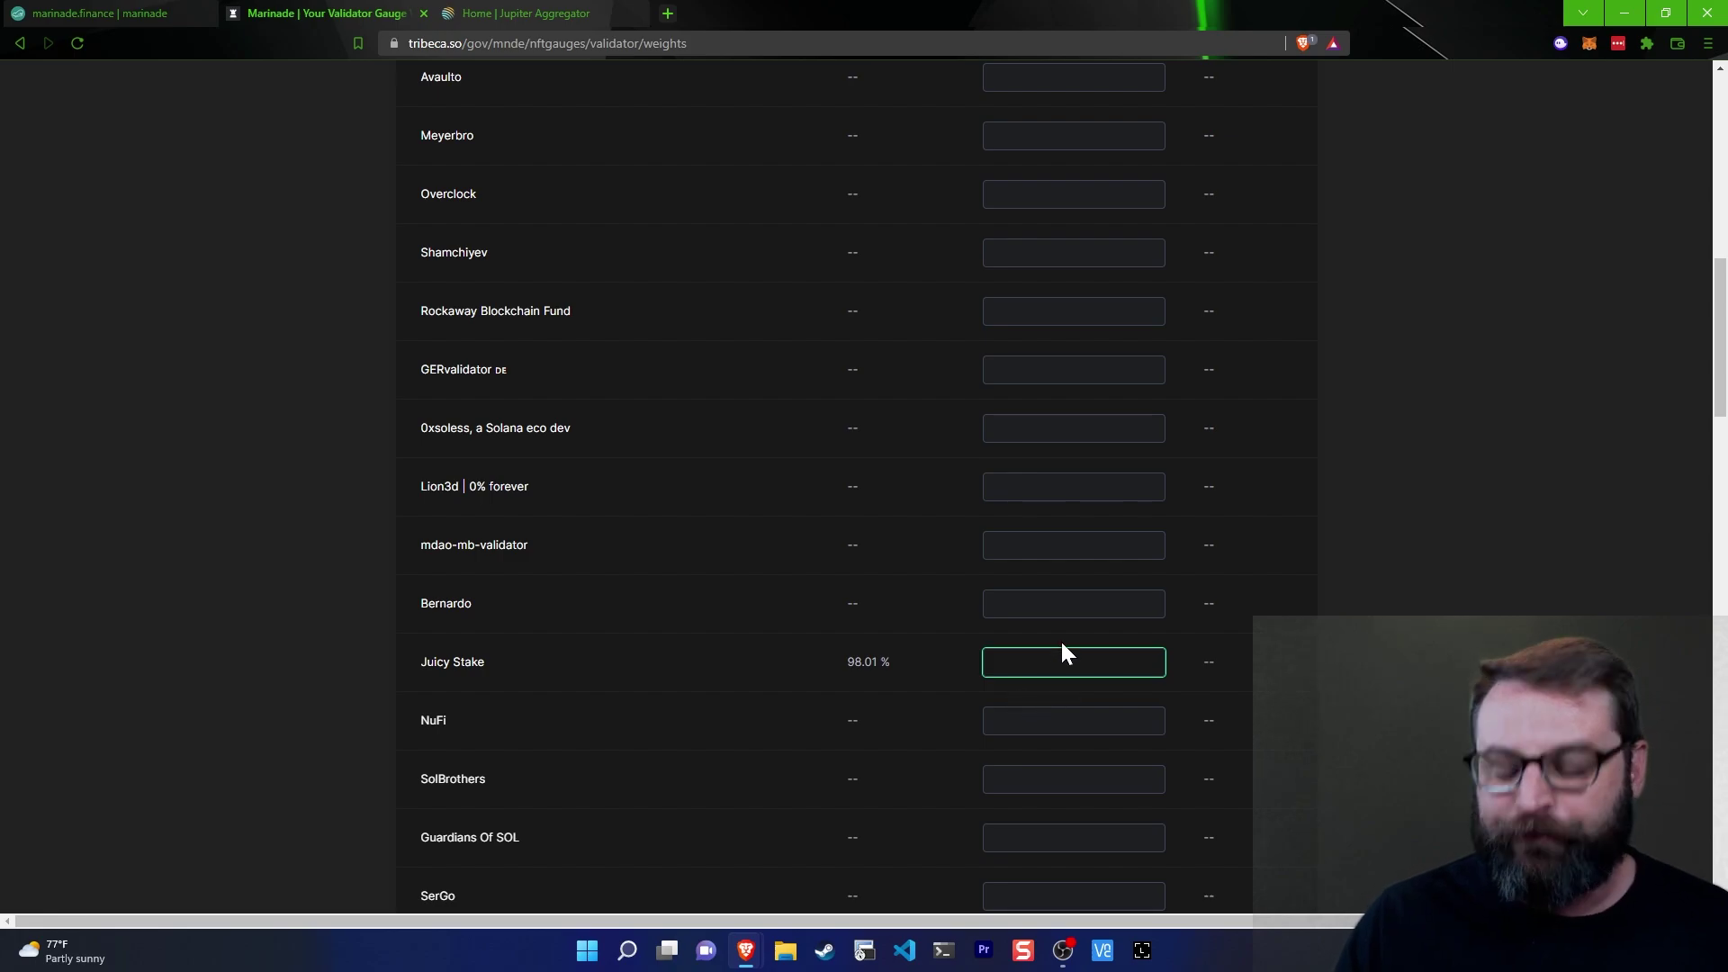
pyautogui.write('1')
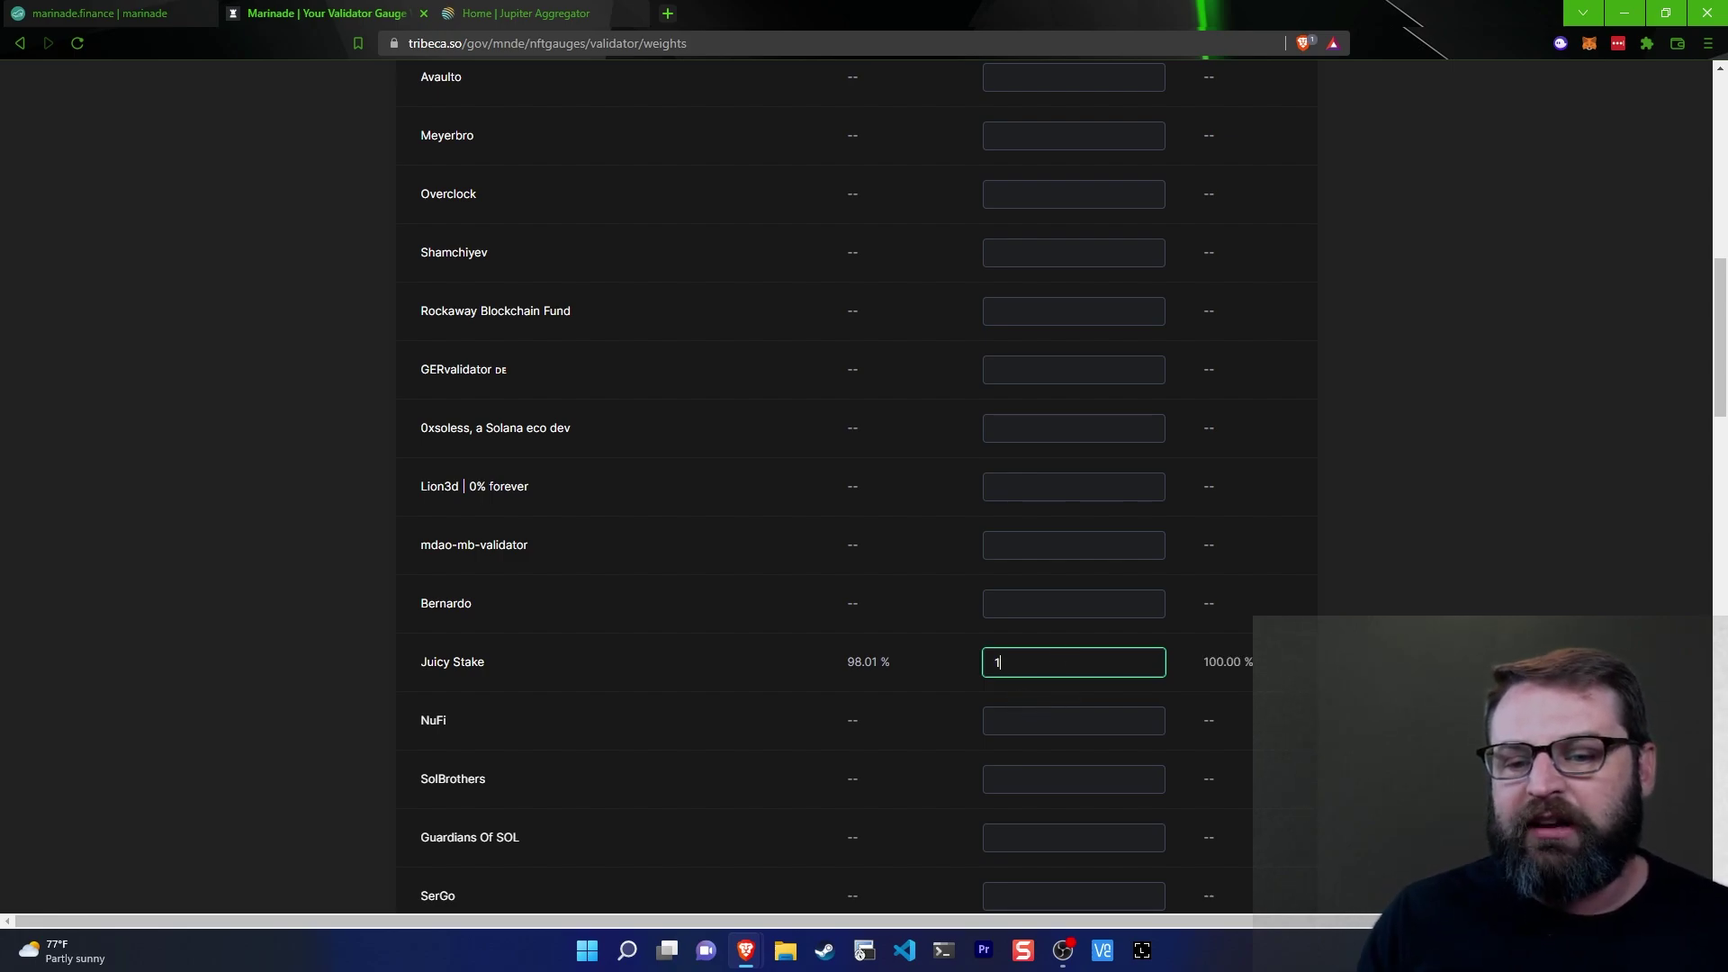
pyautogui.press('BackSpace')
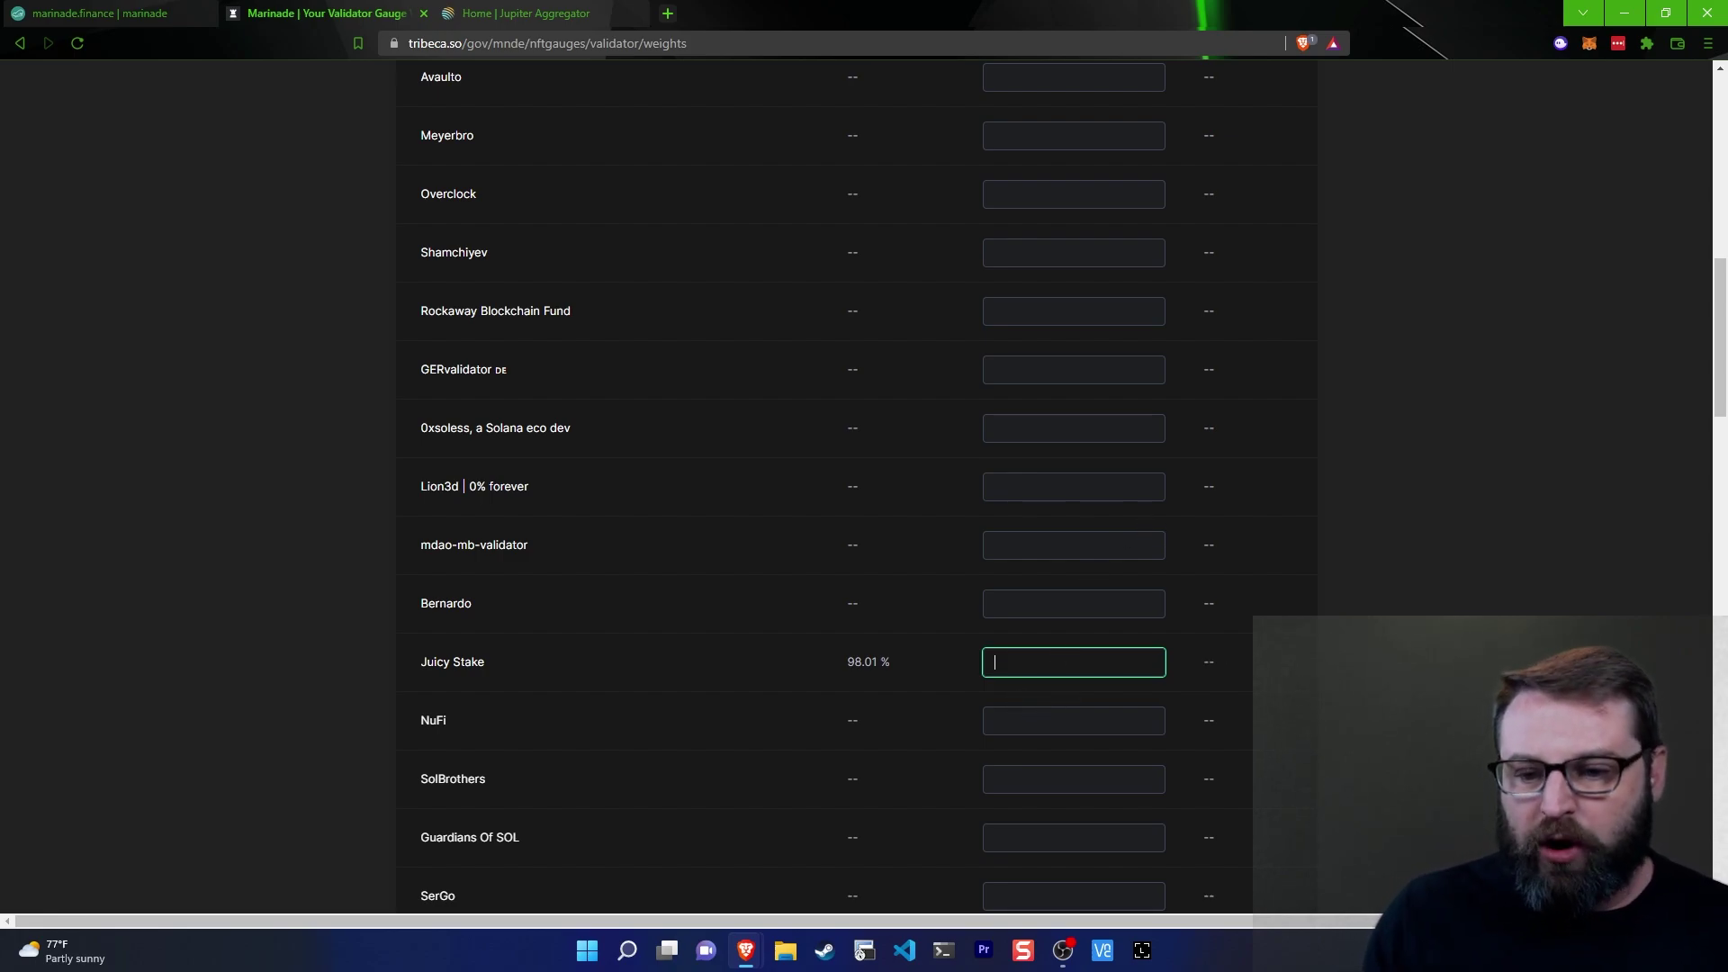
pyautogui.write('100')
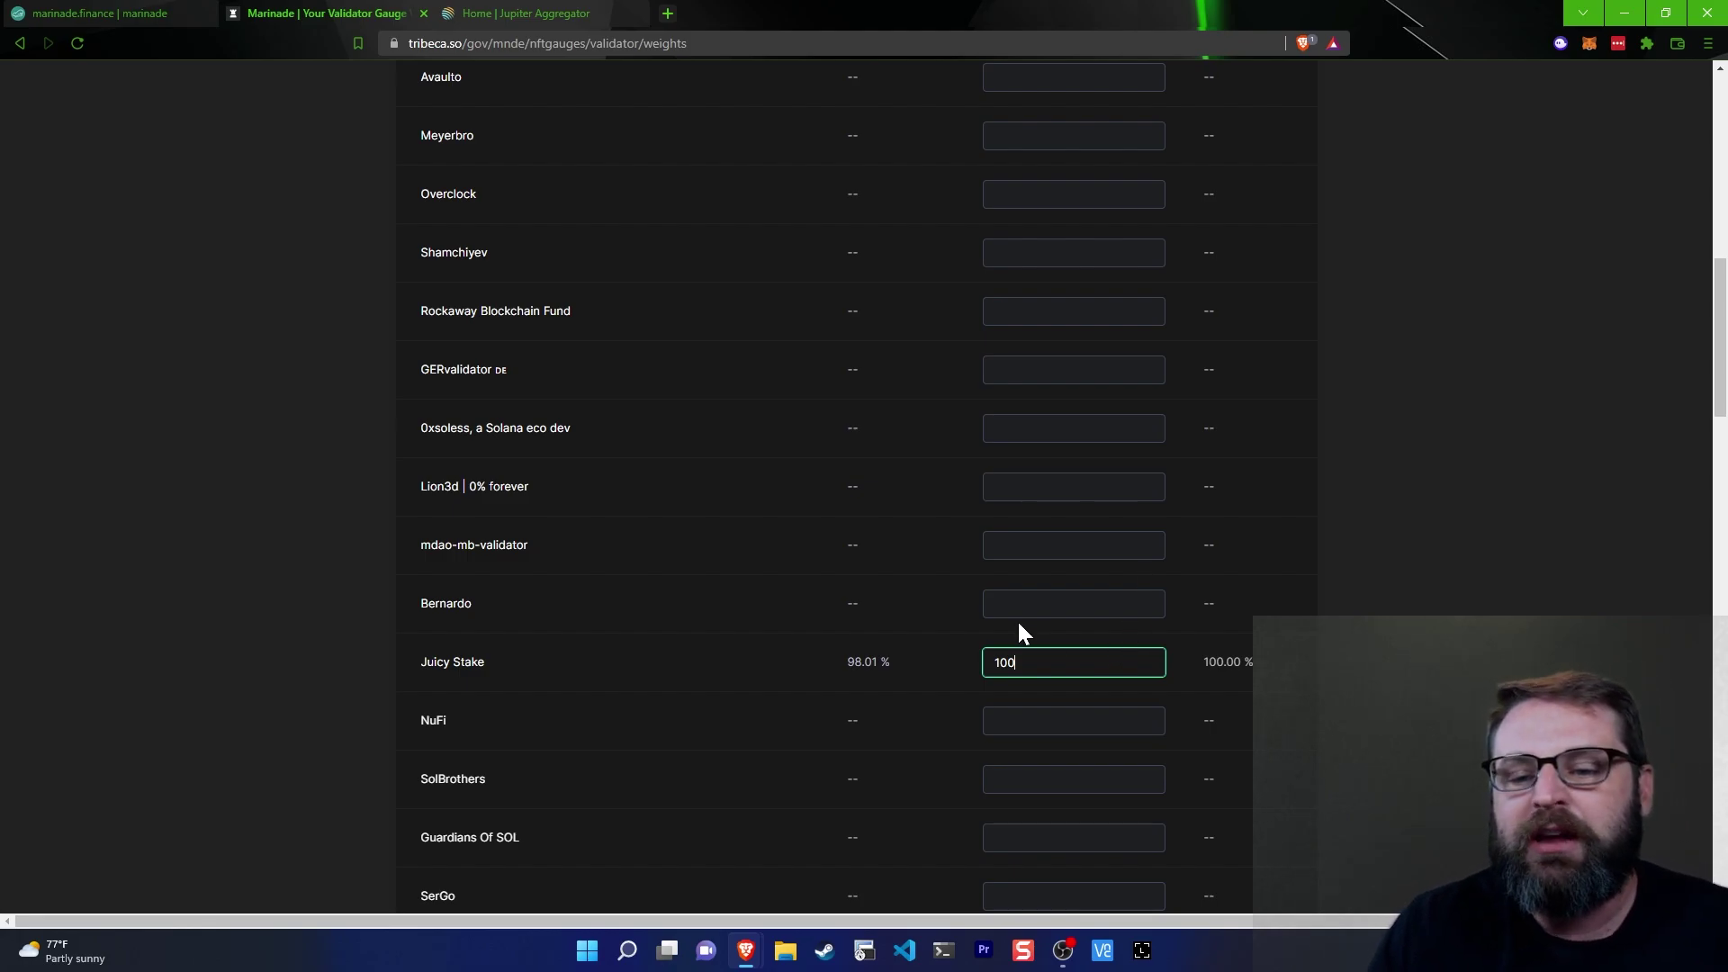
# Browse the other validators in the list, and set the Juicy Stake gauge weight to 98.
pyautogui.scroll(5, 1026, 540)
pyautogui.scroll(-13, 977, 528)
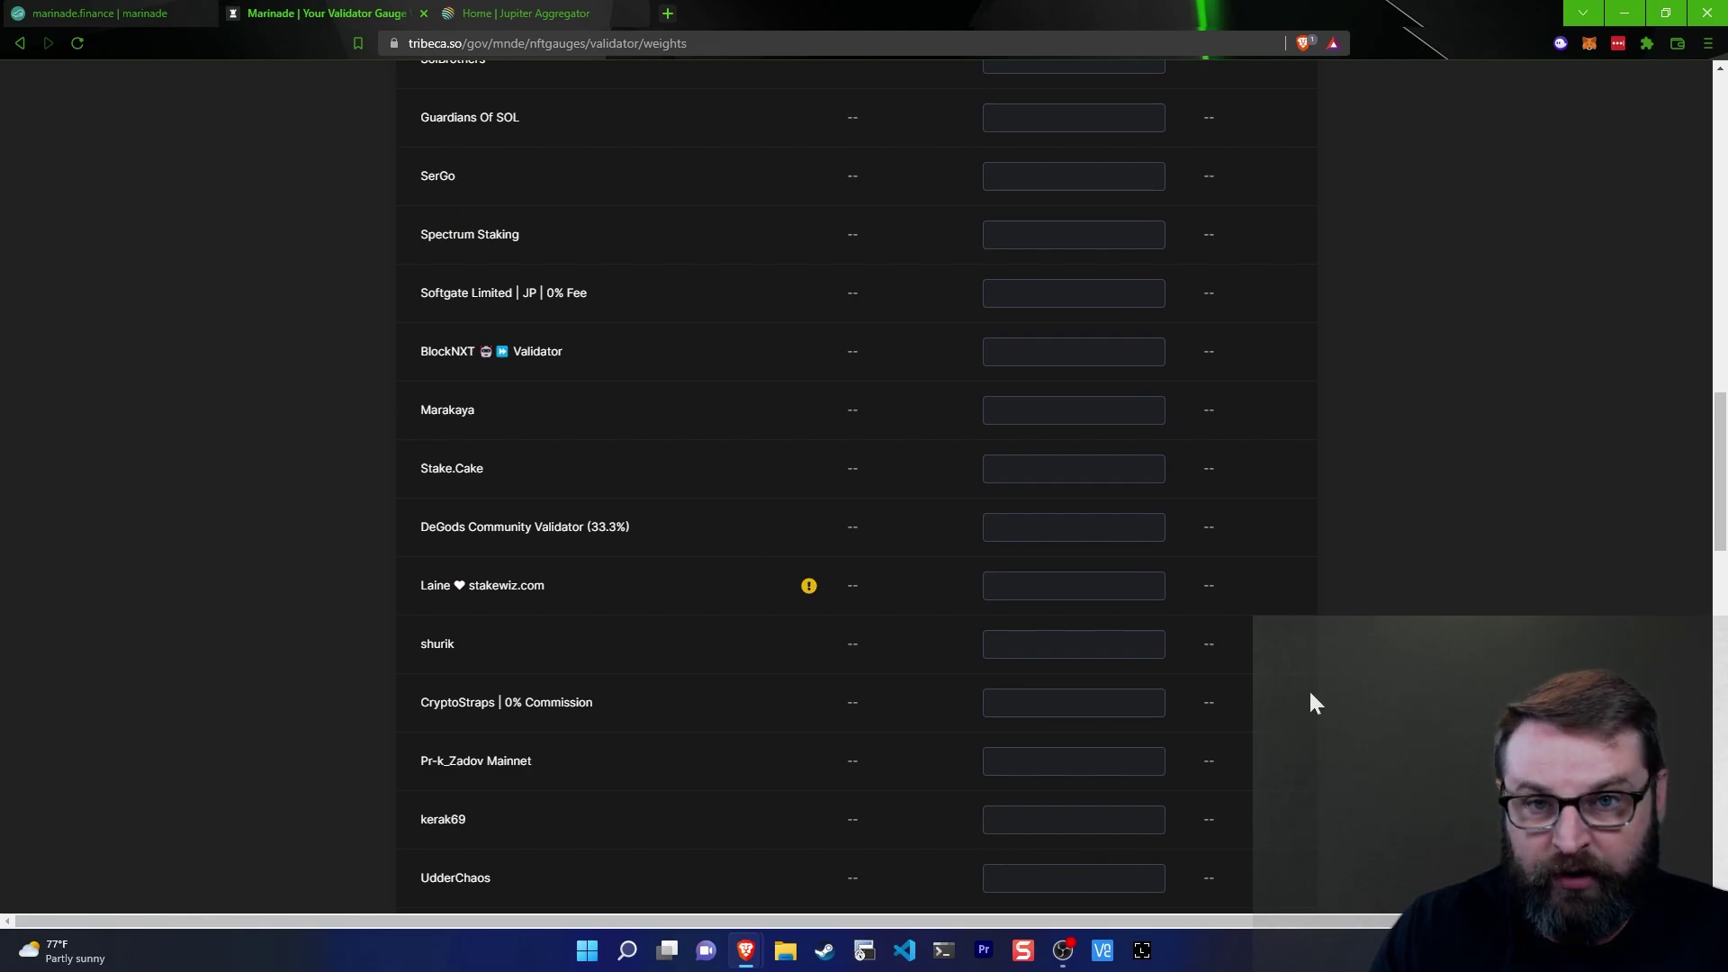
pyautogui.scroll(6, 1230, 641)
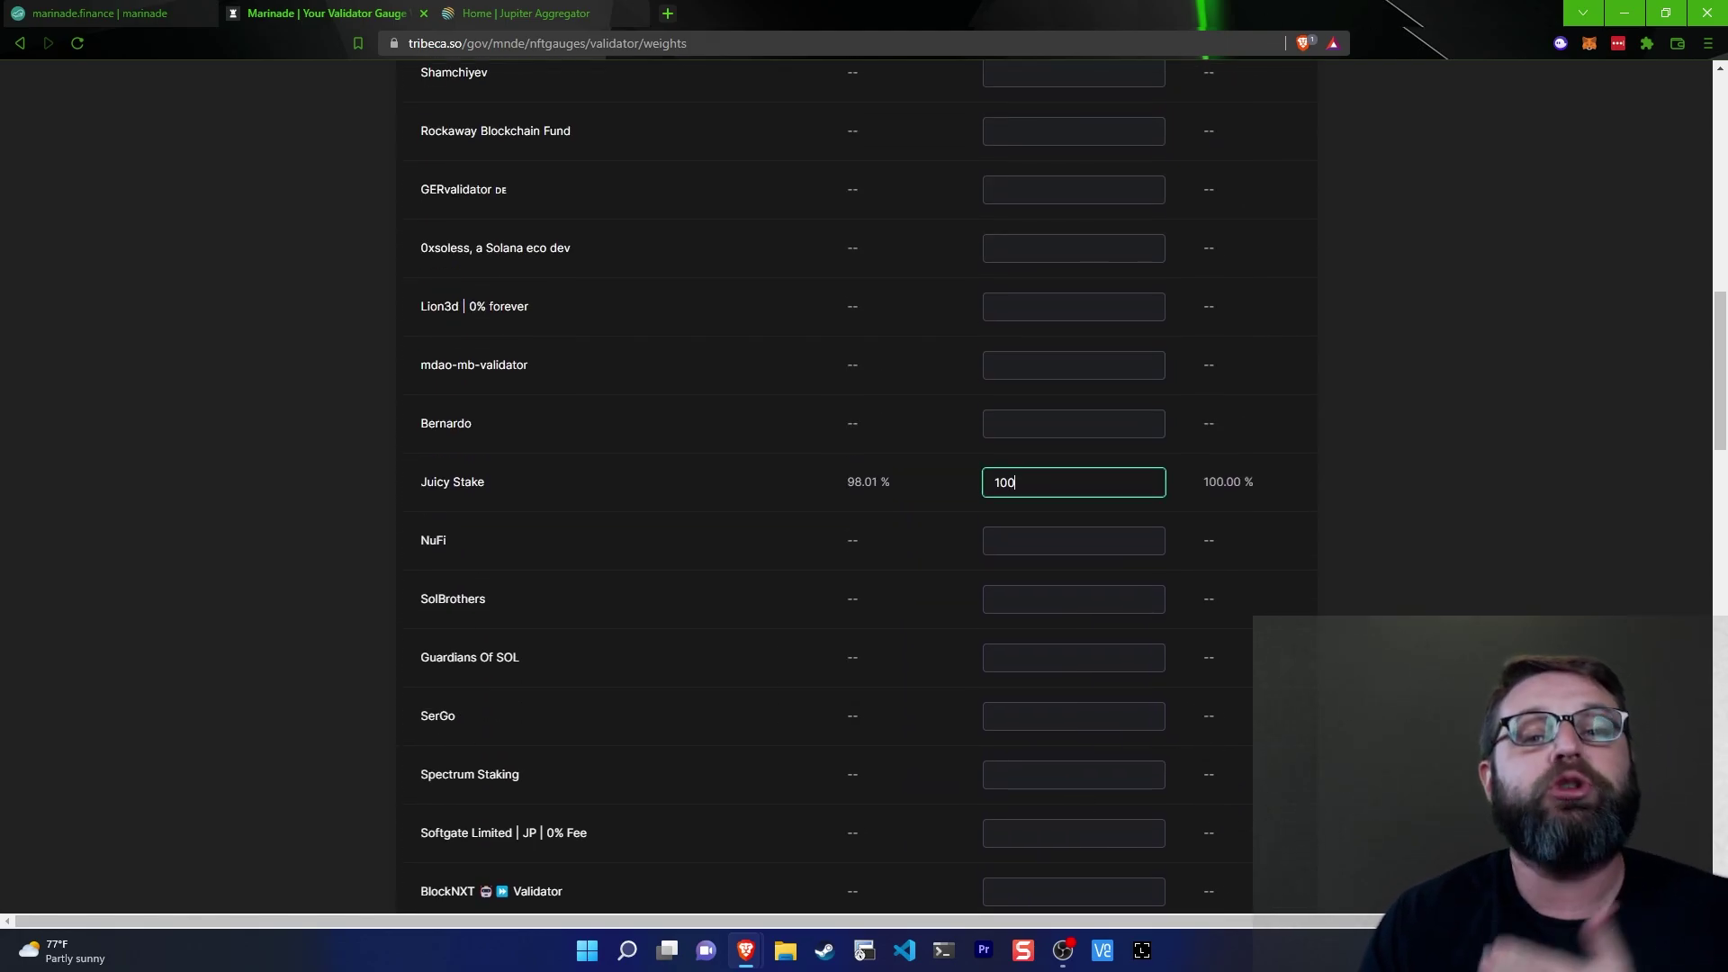
pyautogui.scroll(5, 1135, 548)
pyautogui.scroll(-6, 1134, 548)
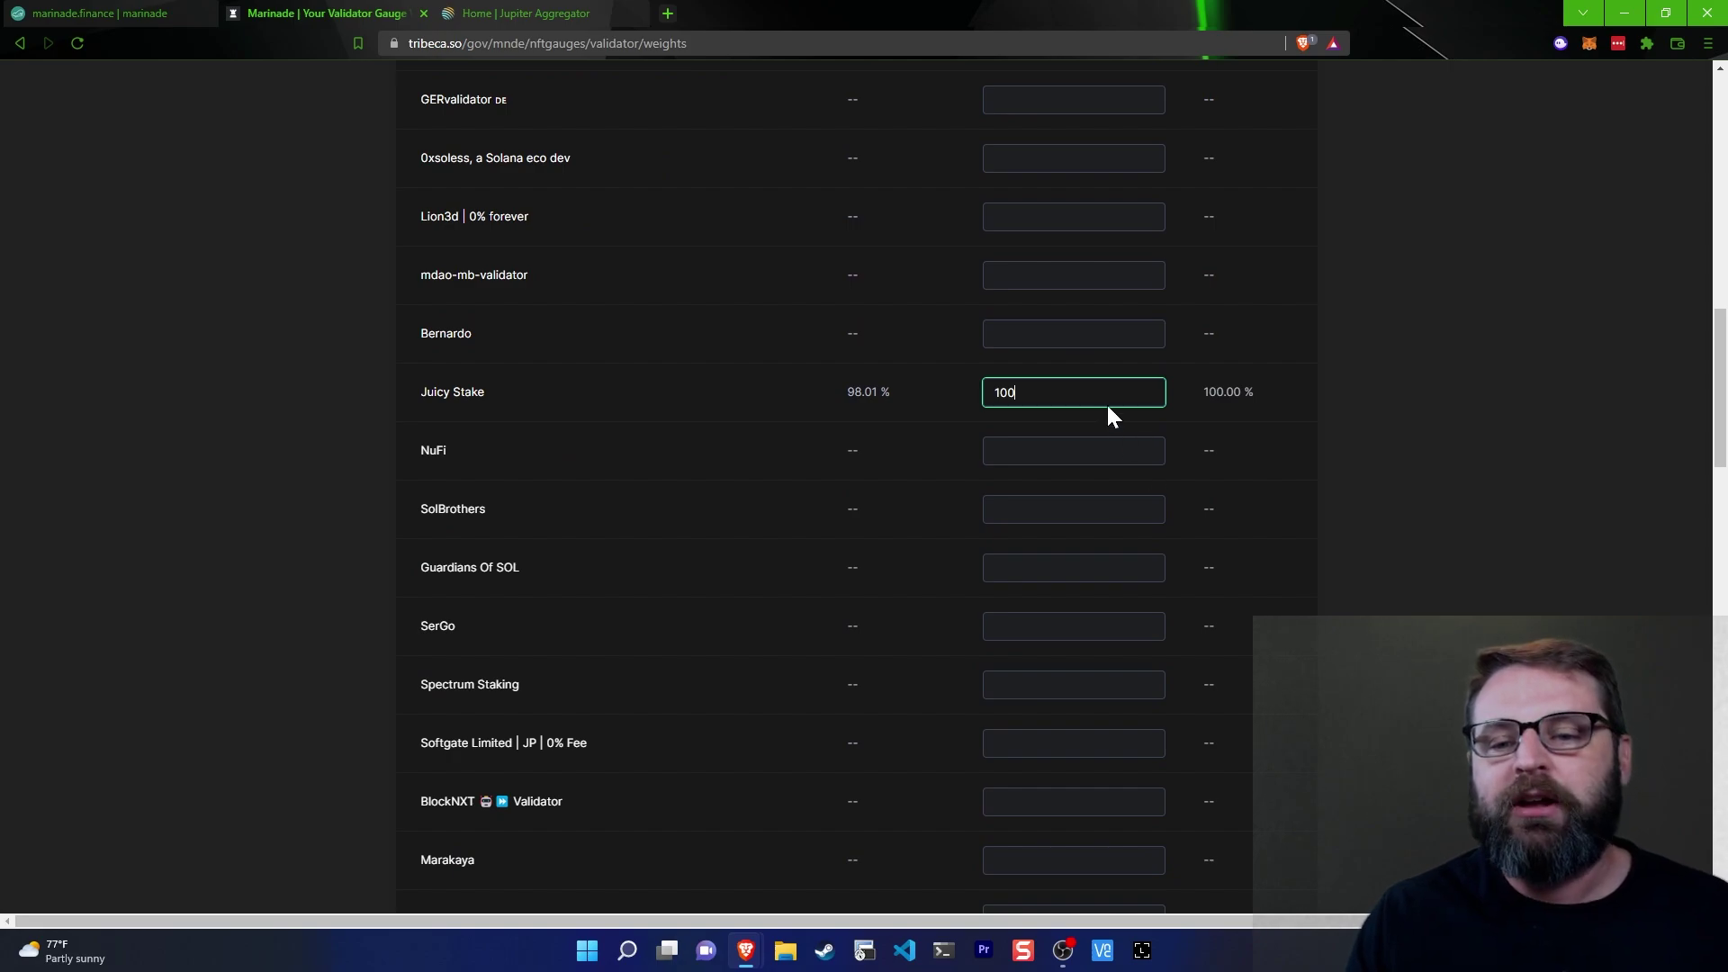
pyautogui.hotkey('ctrl', 'a')
pyautogui.write('98')
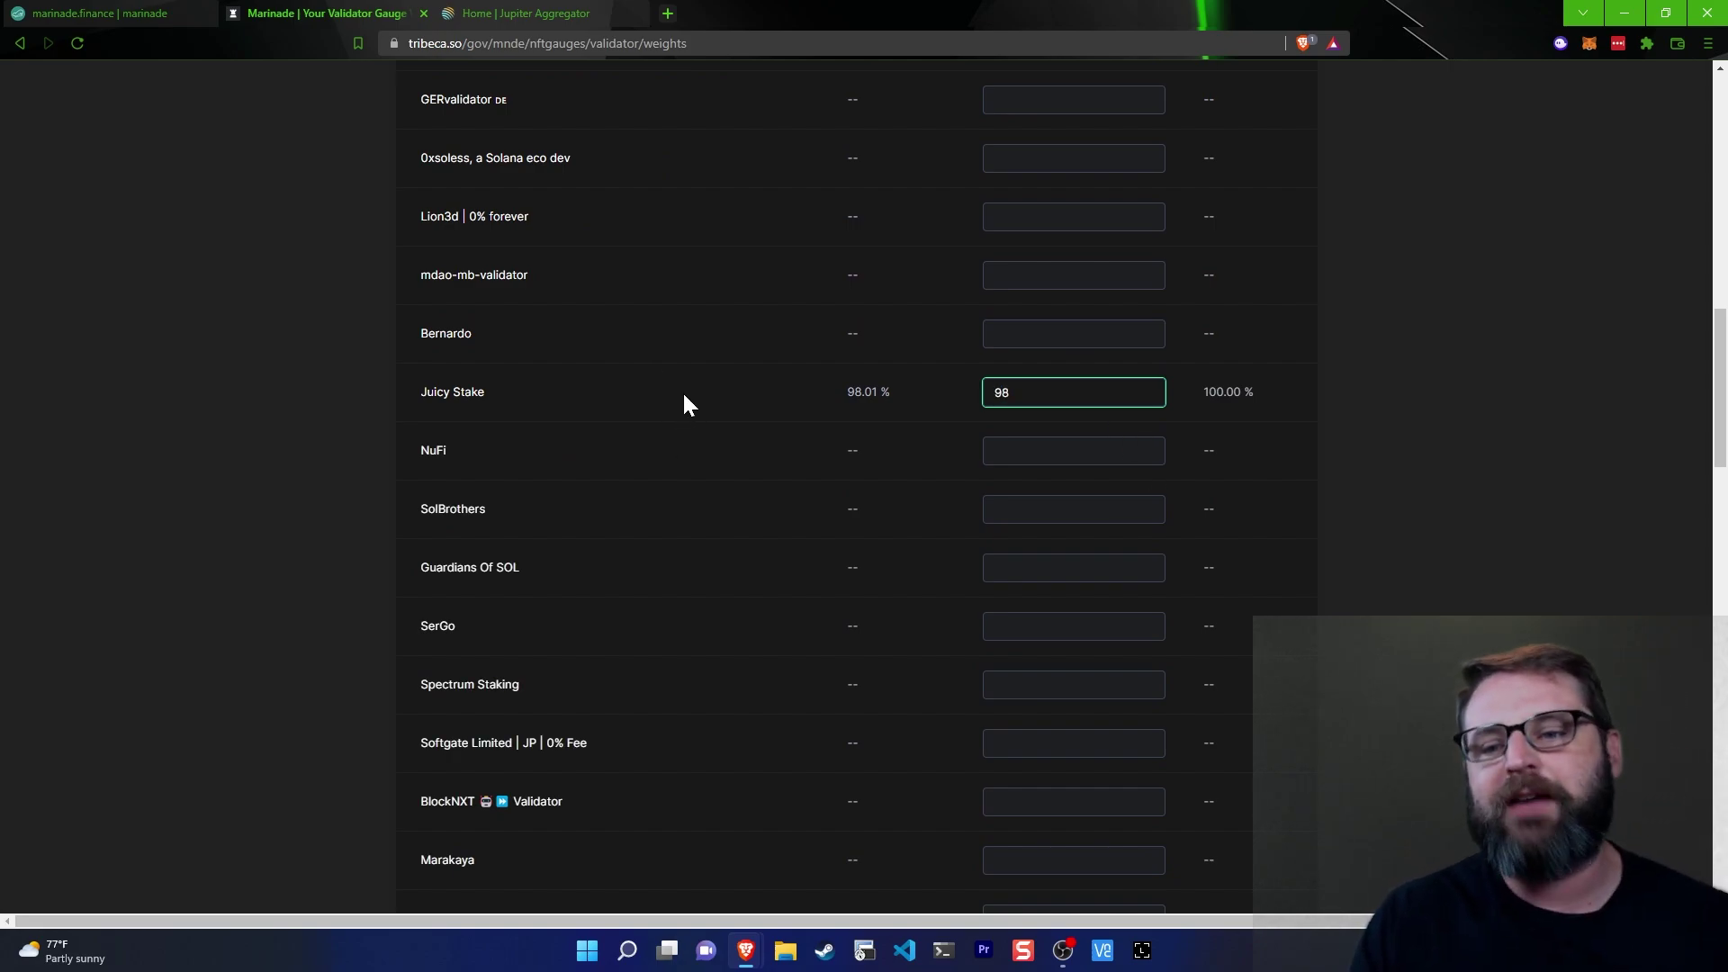
# Set the weight of the DICS - Degen Infrastructure Core Services gauge to 2.
pyautogui.scroll(12, 959, 387)
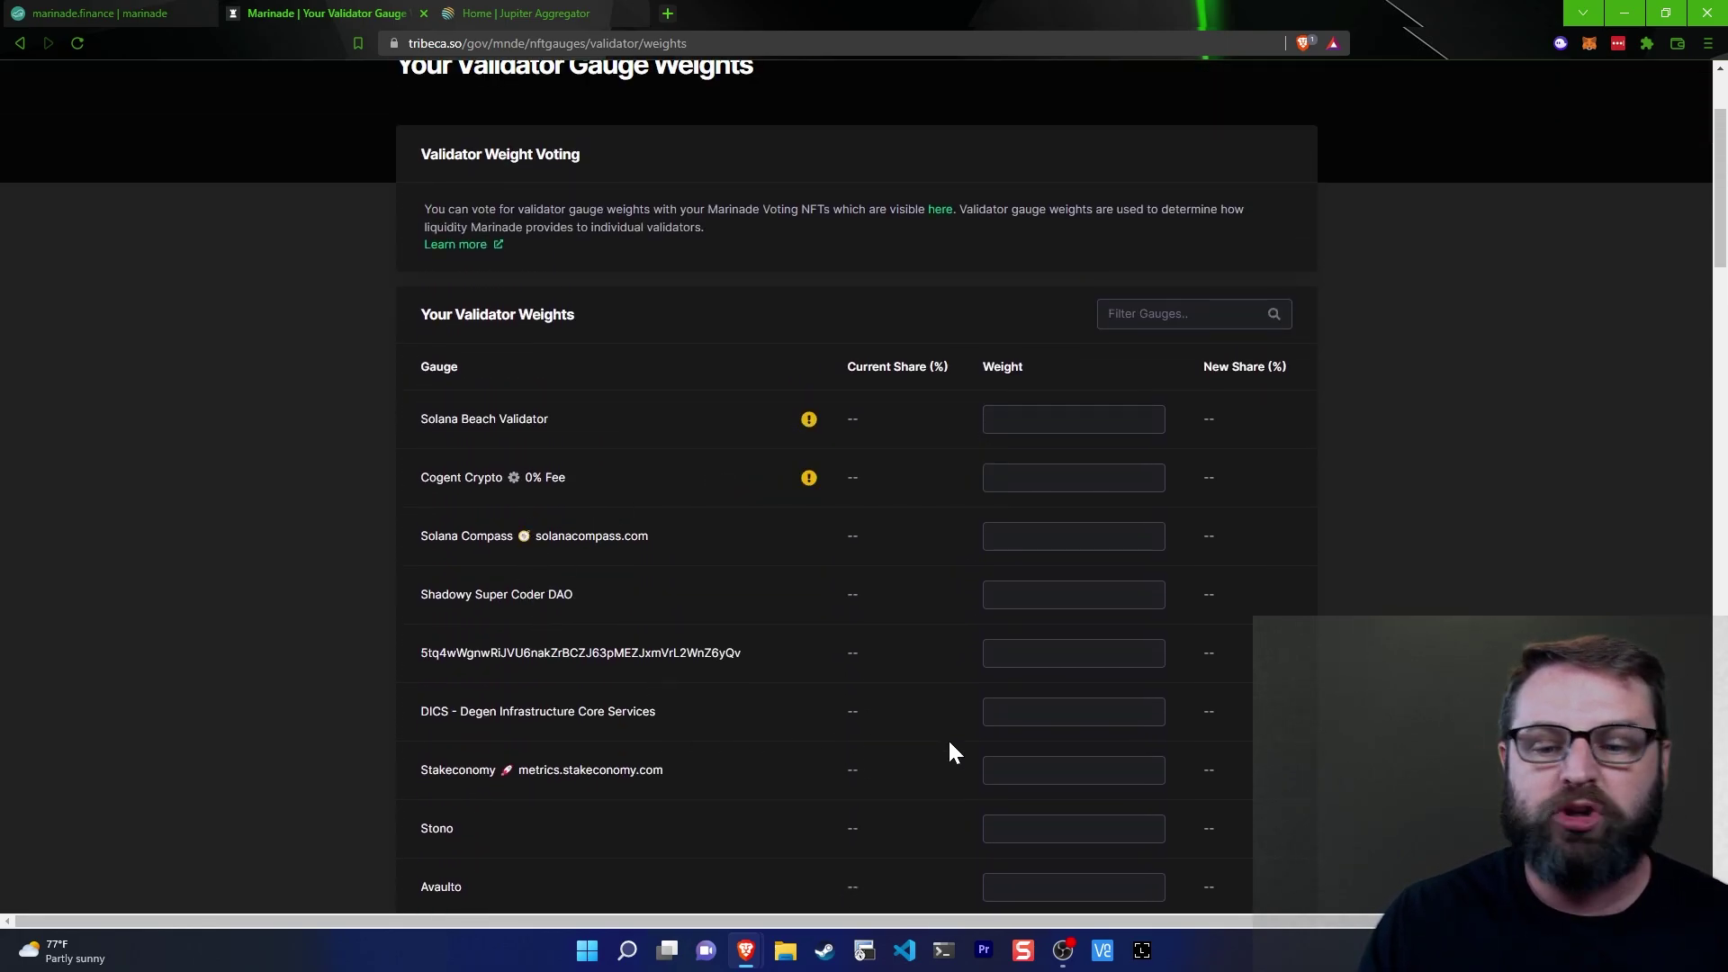
pyautogui.click(1076, 713)
pyautogui.write('2')
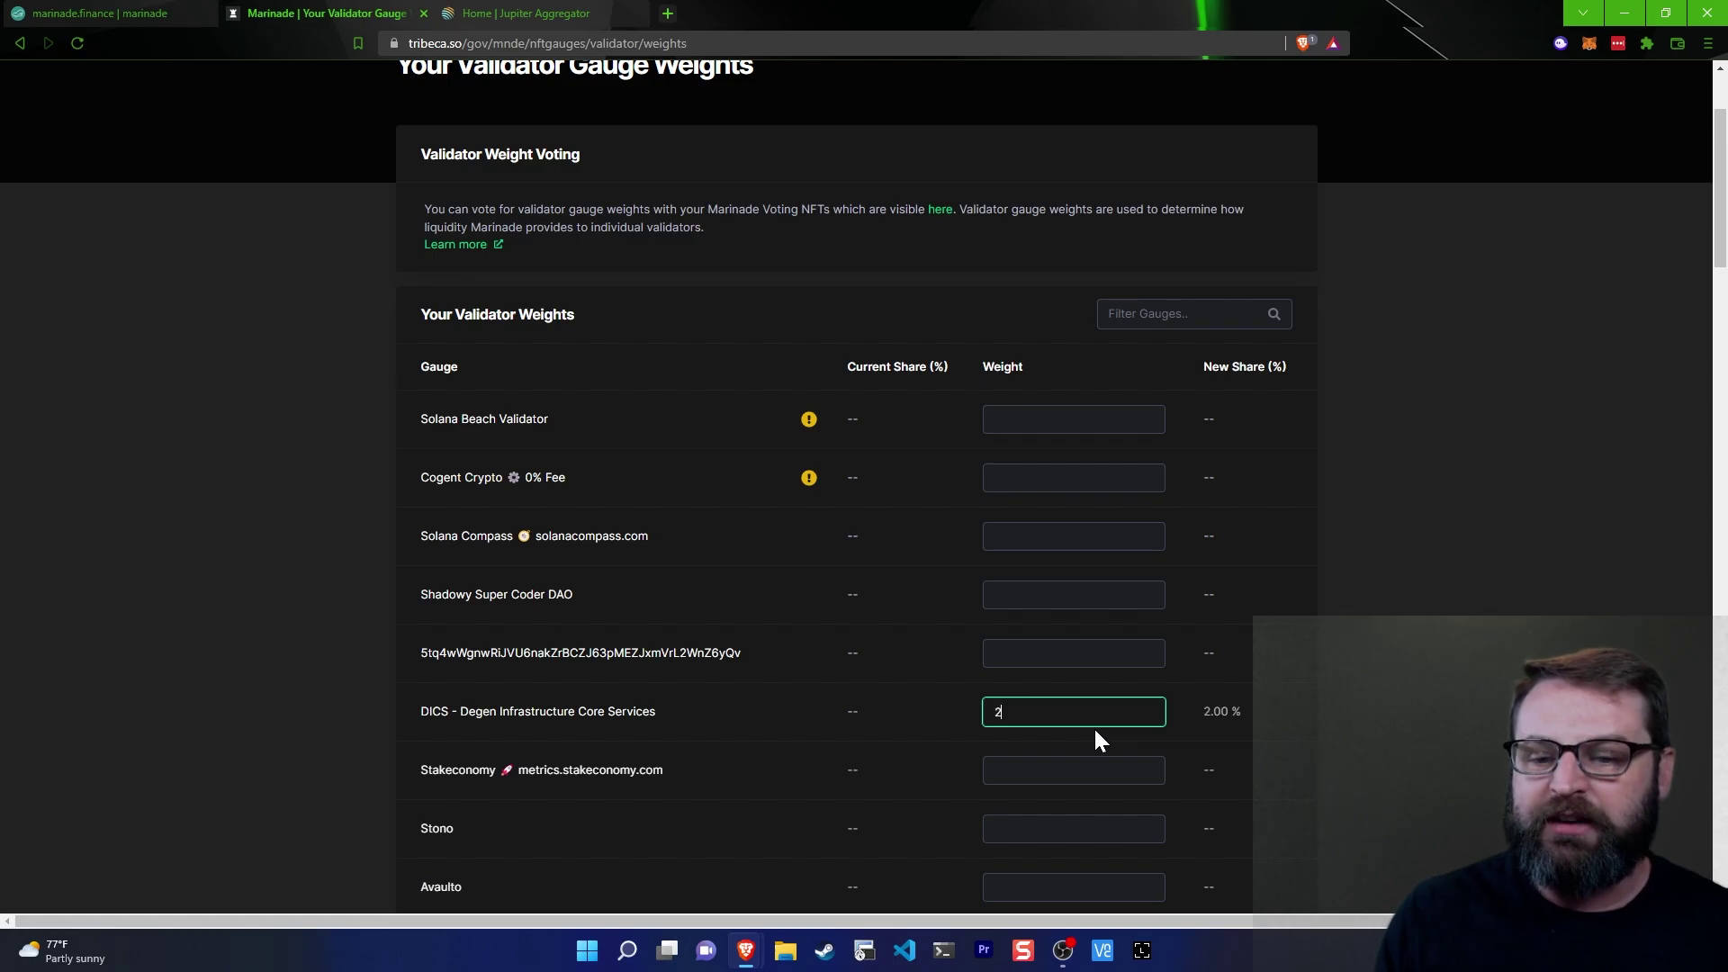
# Highlight the New Share value of the DICS gauge and compare it with the New Share of Juicy Stake.
pyautogui.scroll(-10, 1004, 603)
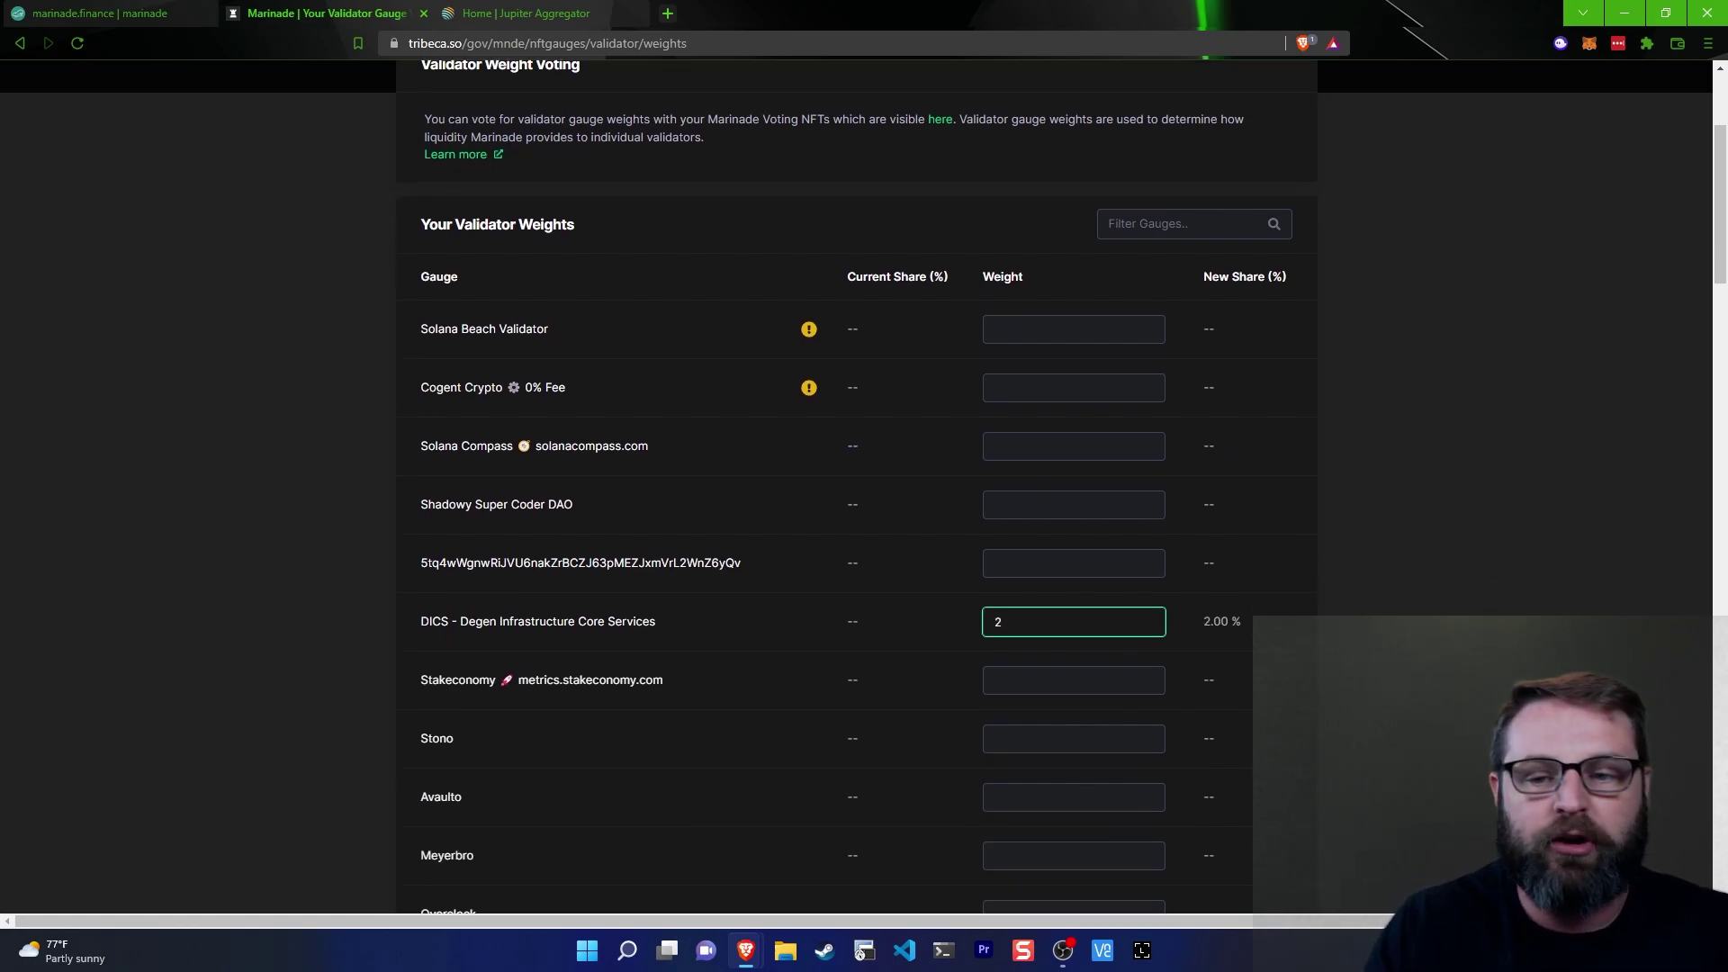
pyautogui.scroll(5, 1004, 603)
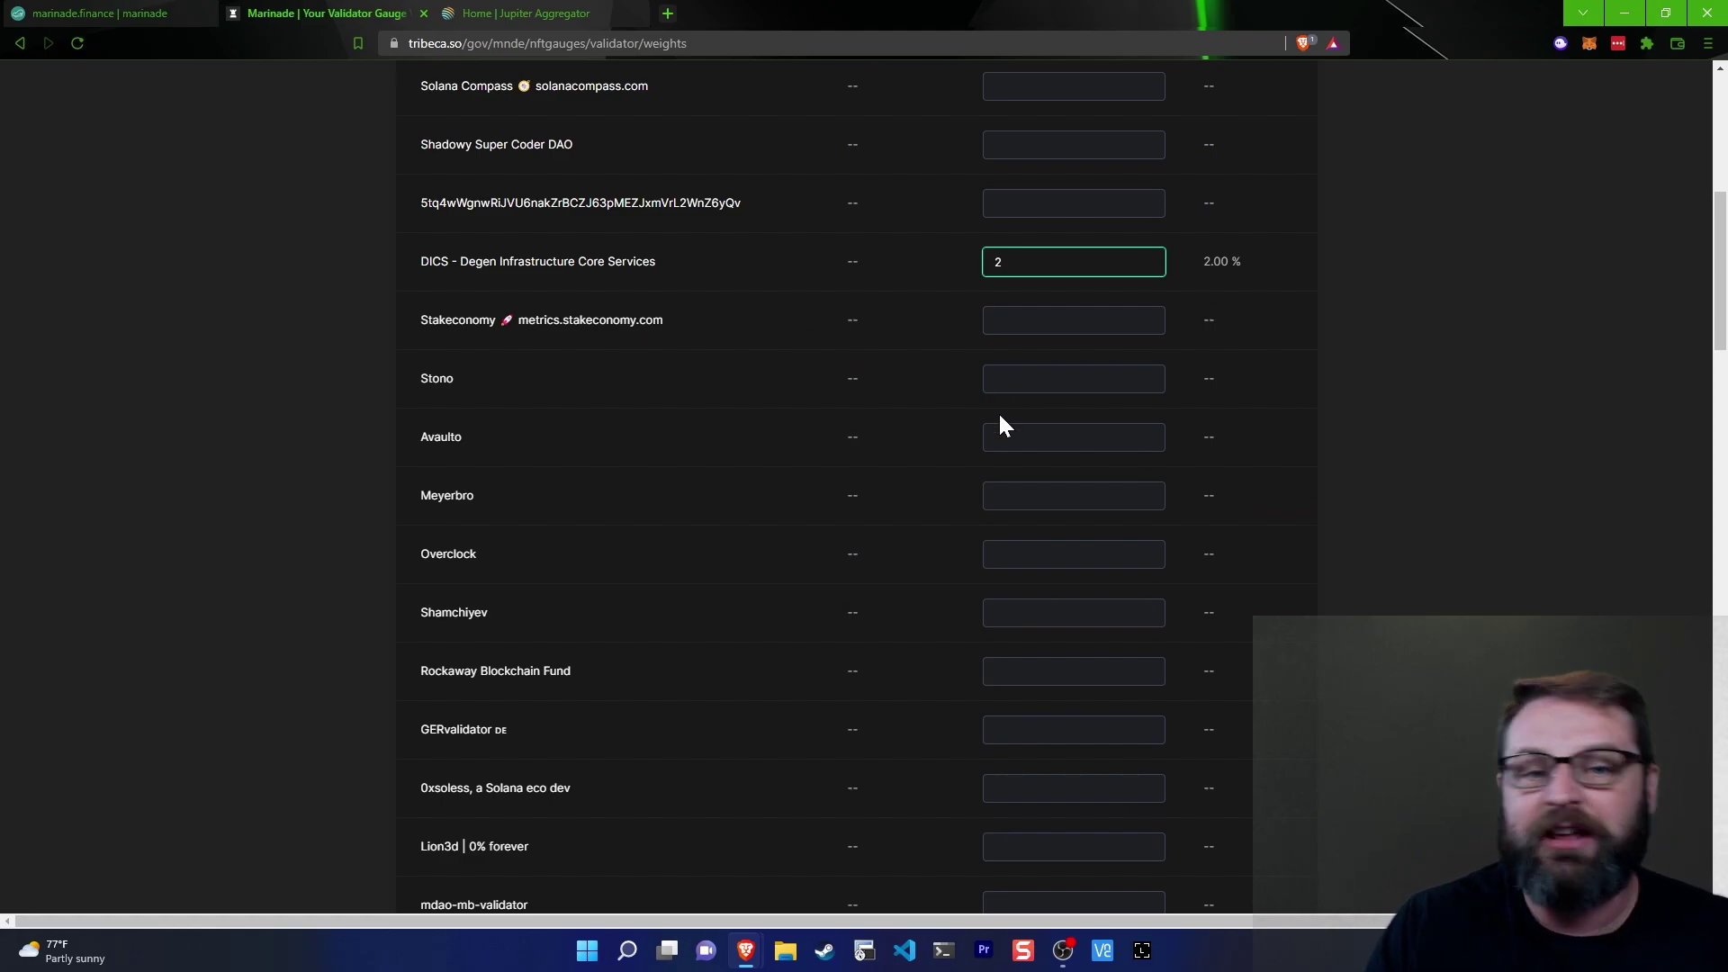
pyautogui.doubleClick(1216, 262)
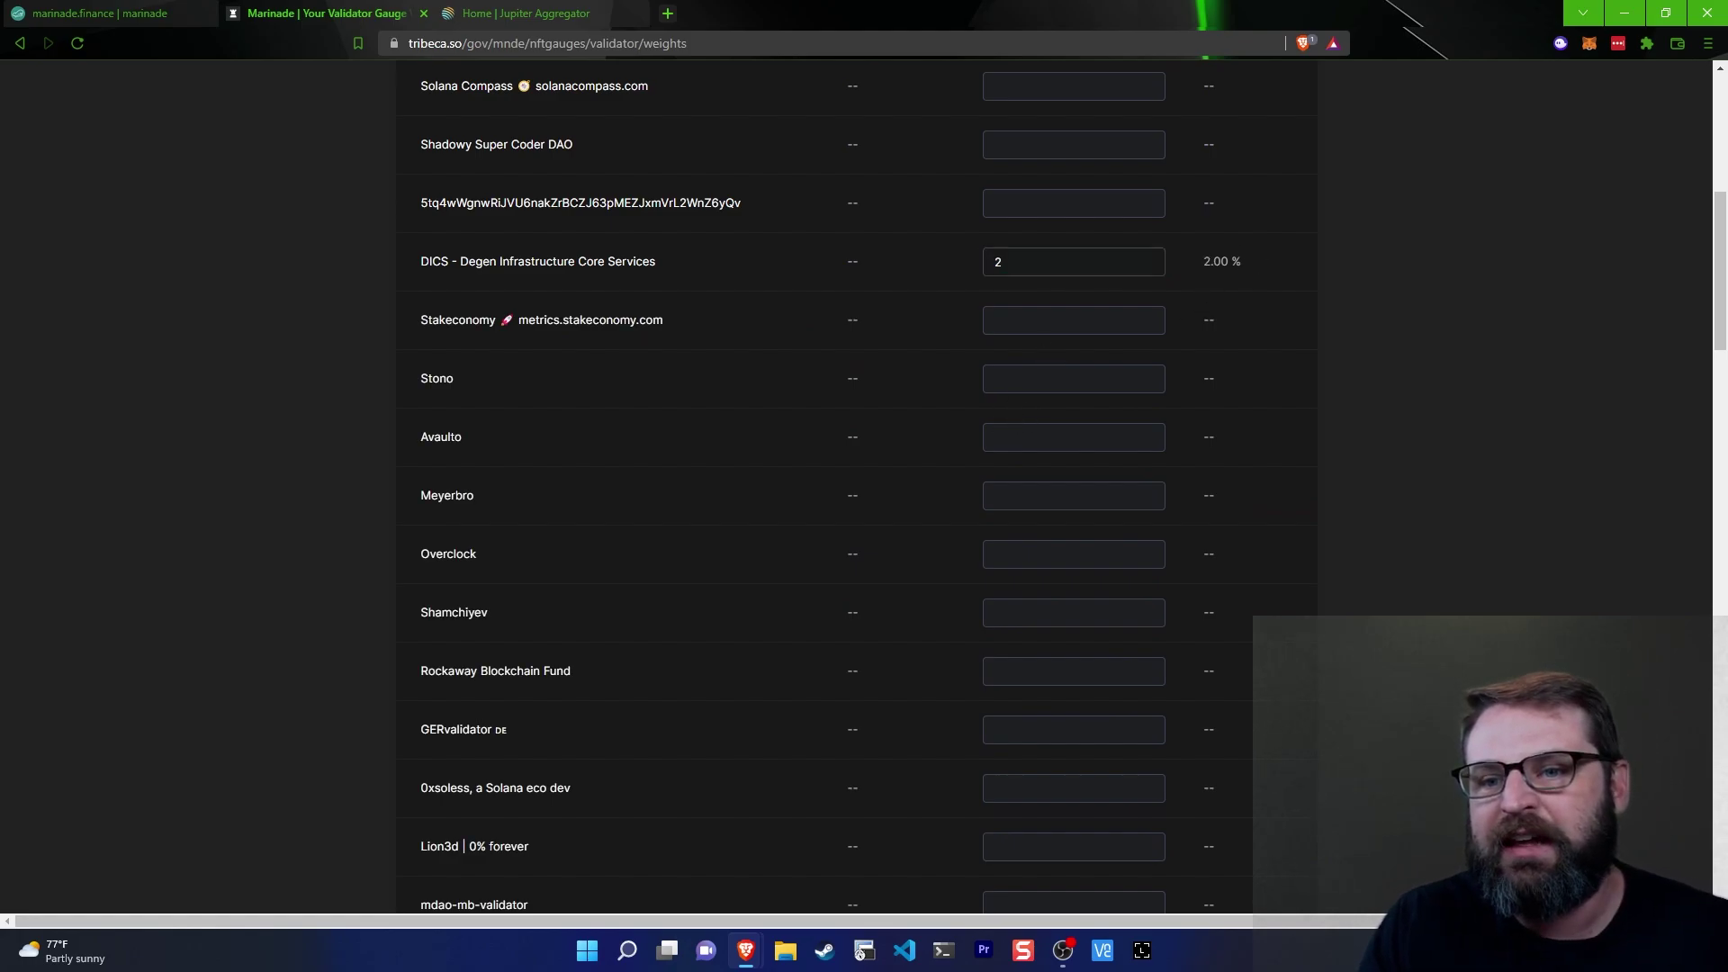
pyautogui.scroll(-1, 1215, 364)
pyautogui.scroll(-9, 1214, 356)
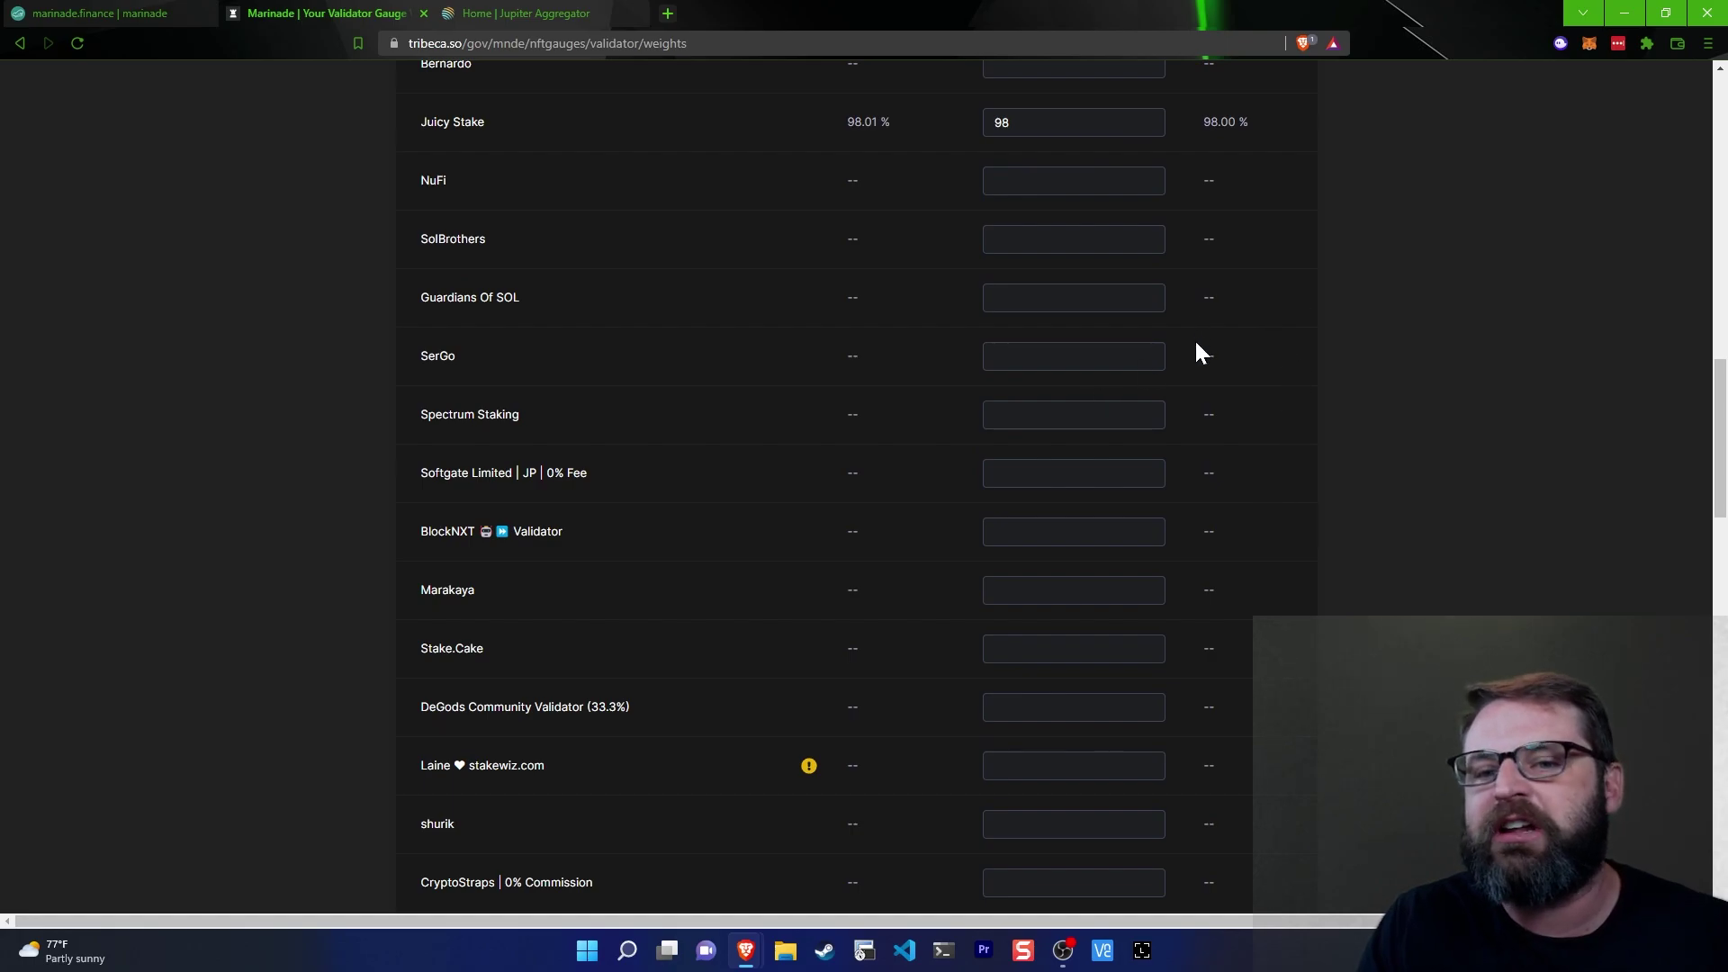
pyautogui.scroll(13, 1198, 342)
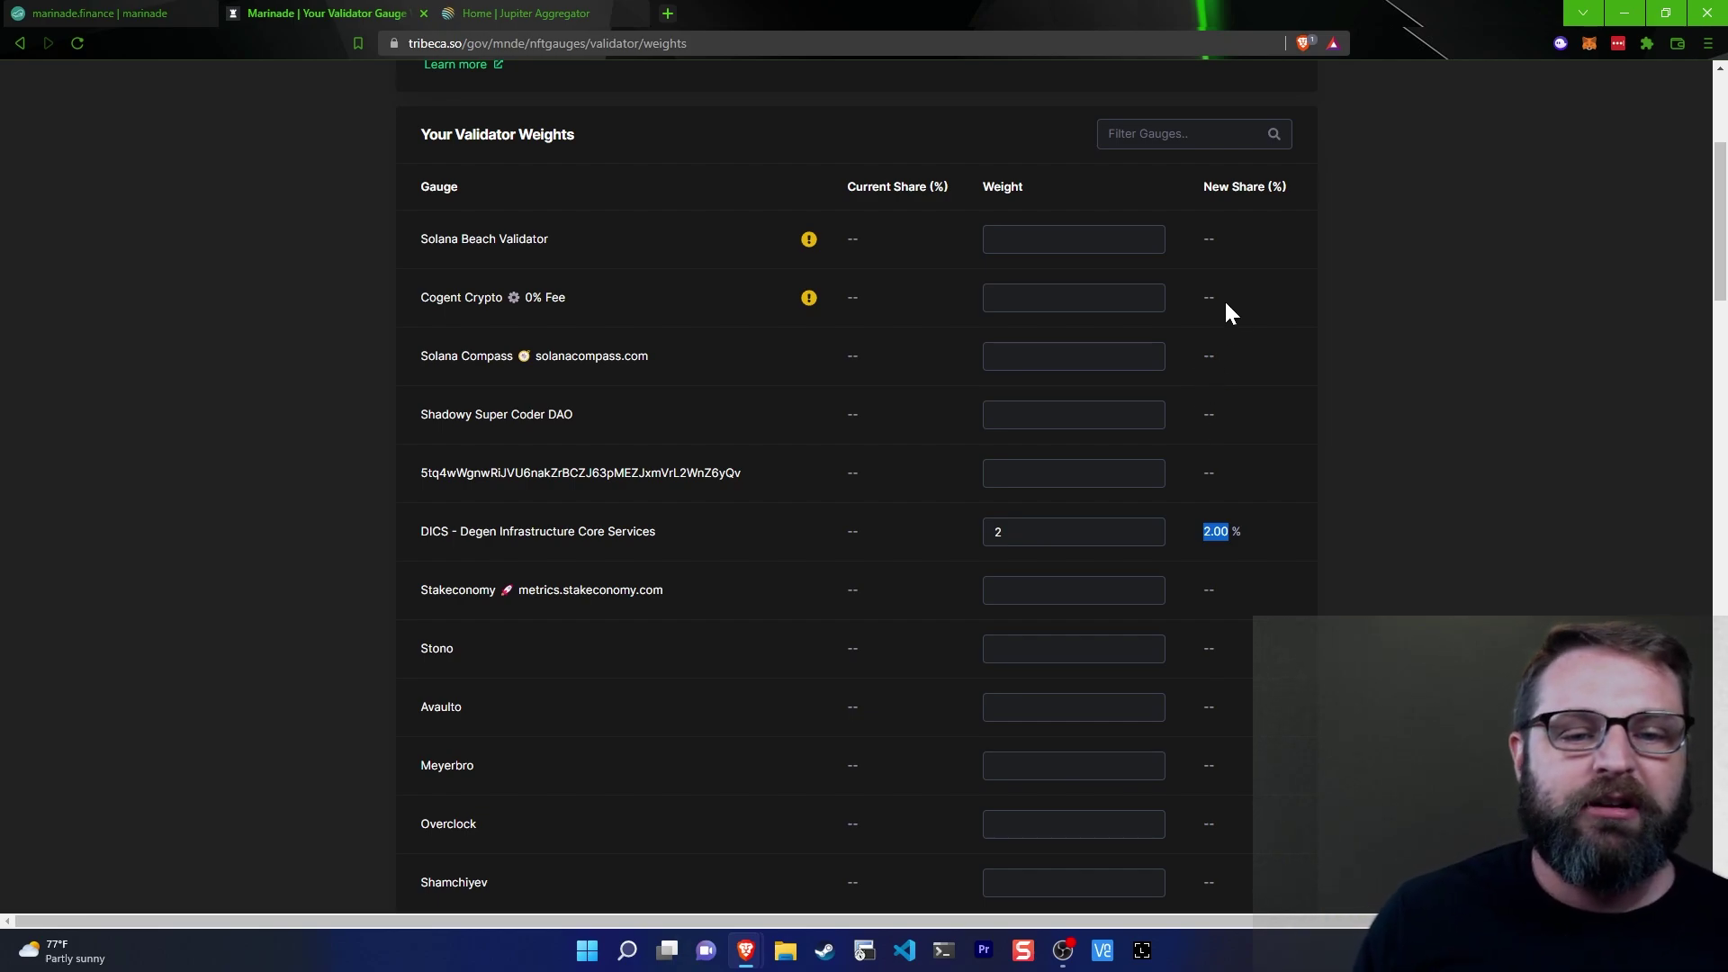
# Highlight part of the Stakeconomy web address and read the warning beside the Laine stakewiz.com validator.
pyautogui.moveTo(810, 306)
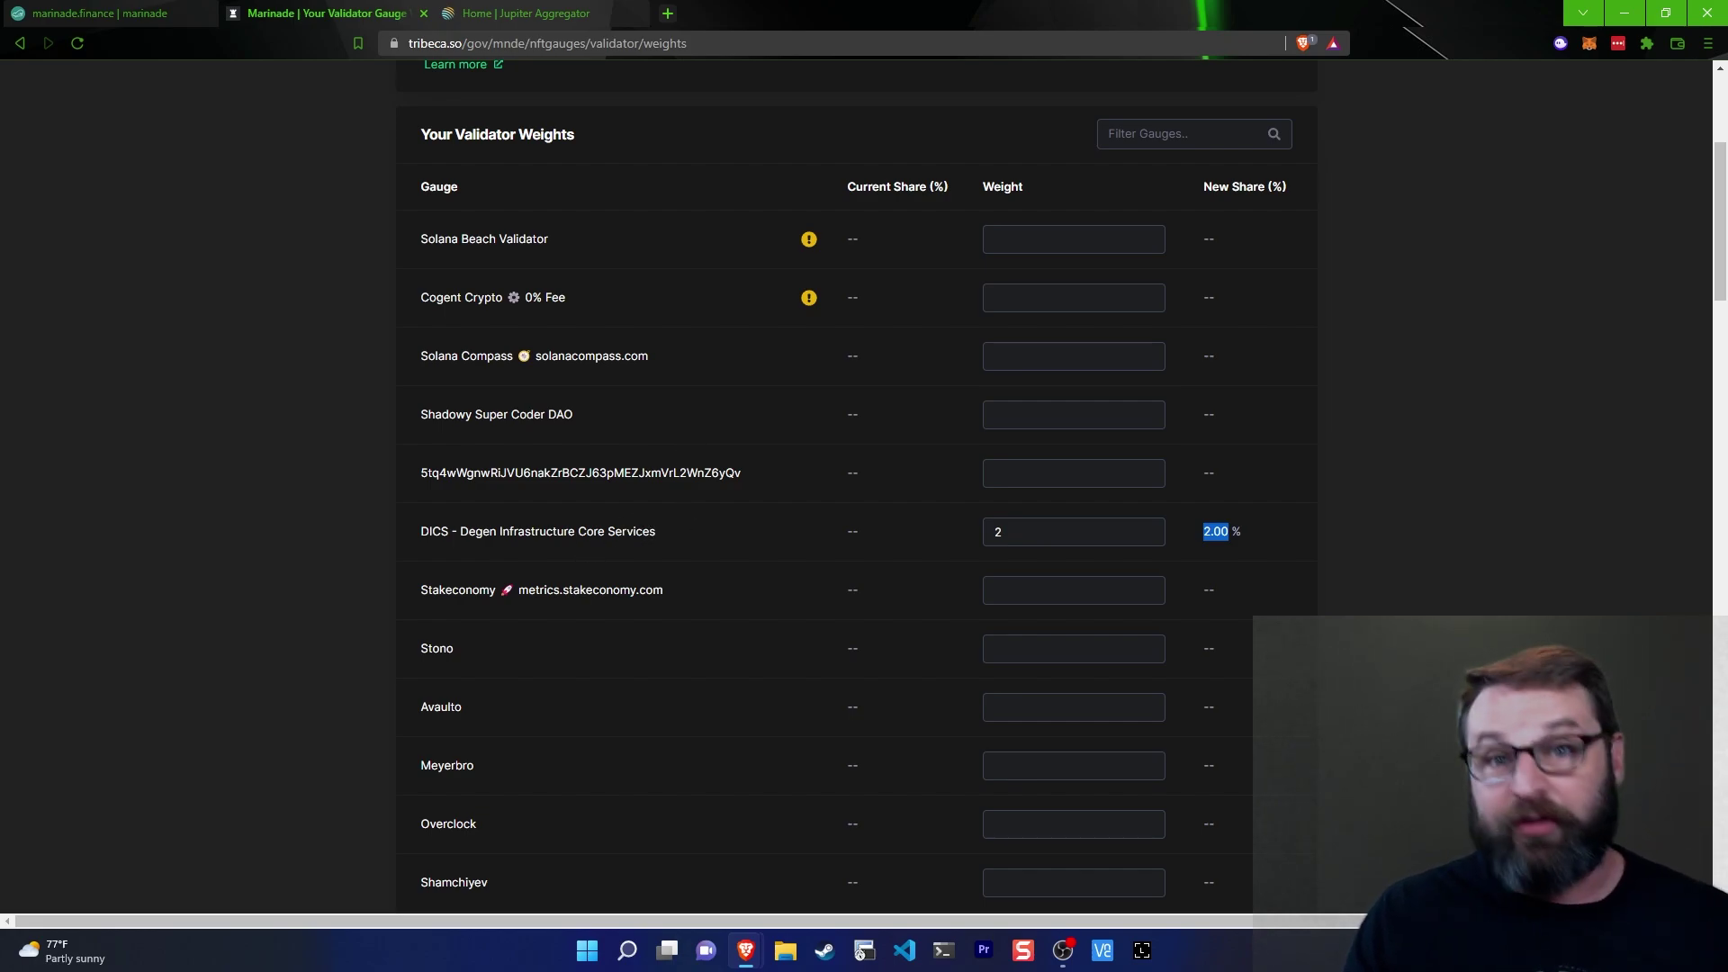
pyautogui.moveTo(574, 589); pyautogui.dragTo(679, 594)
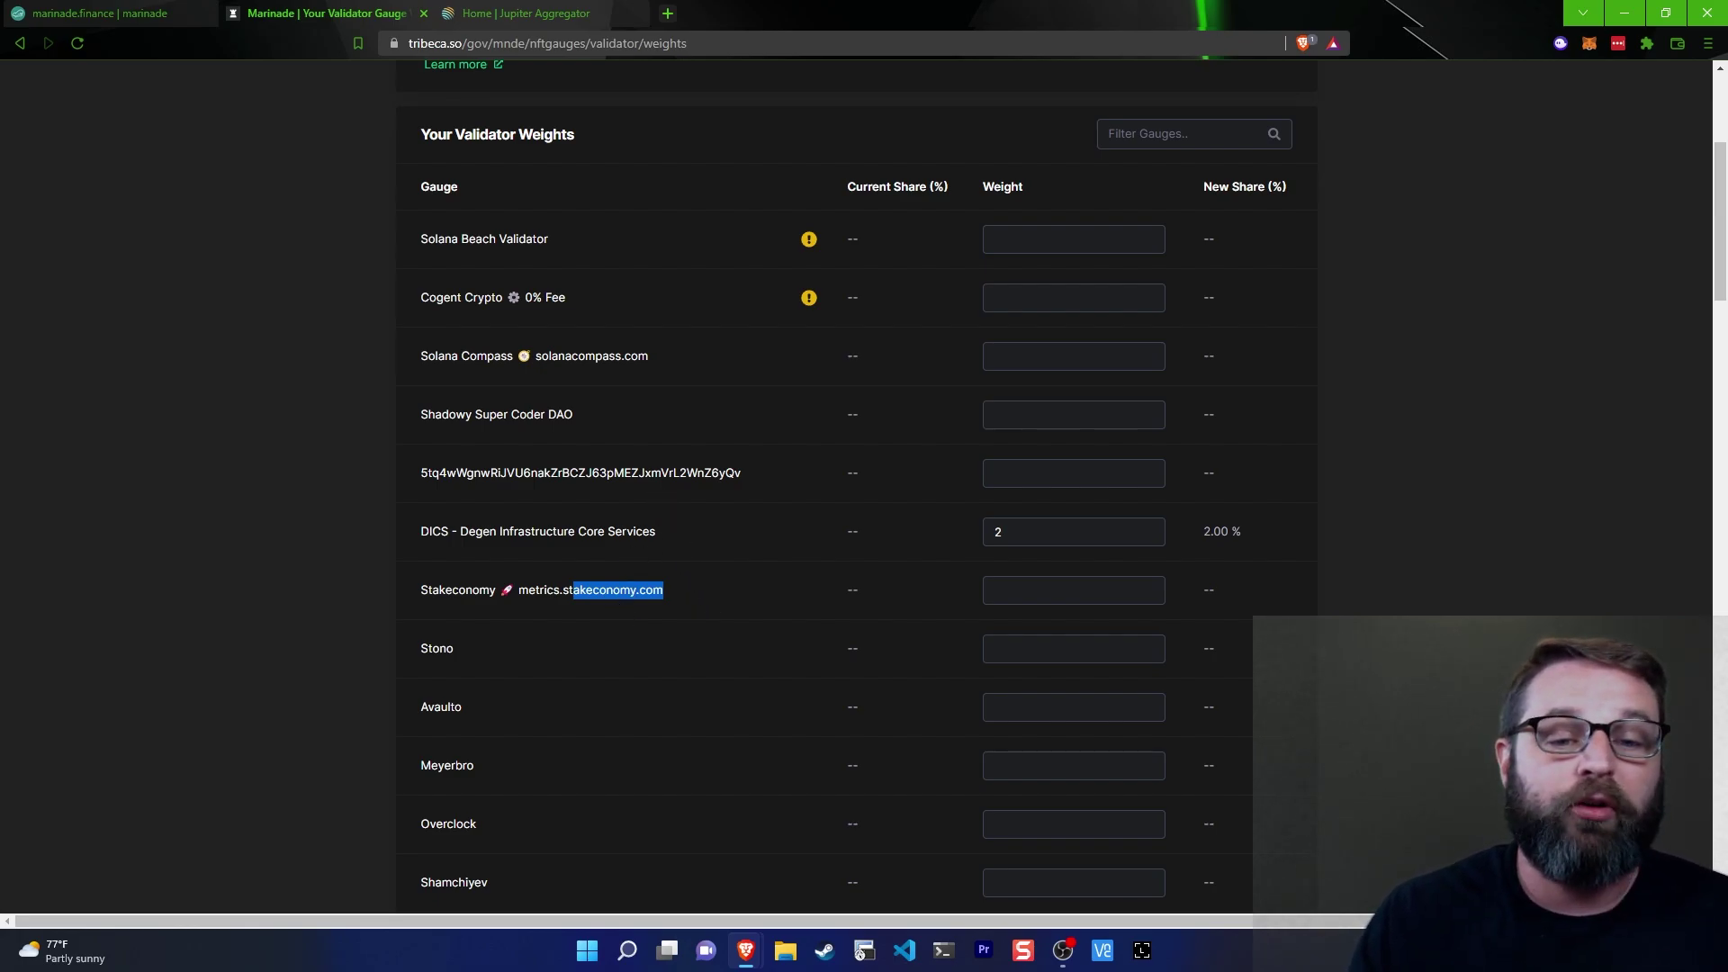
pyautogui.scroll(-6, 637, 580)
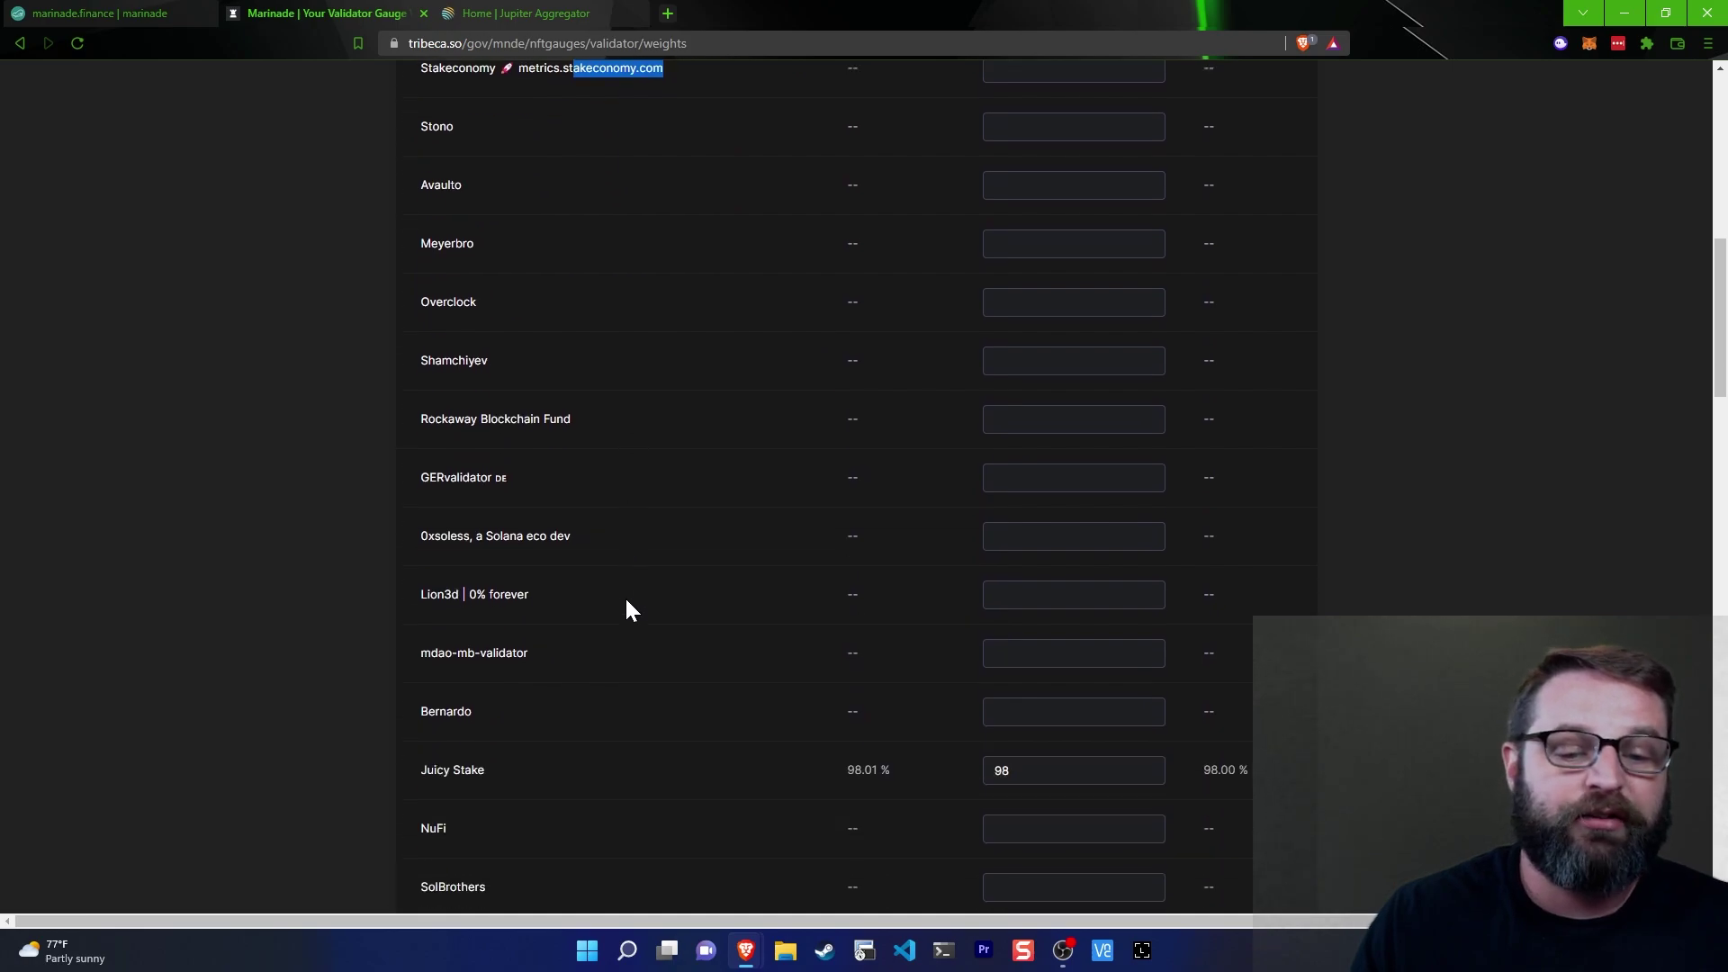
pyautogui.scroll(-9, 623, 602)
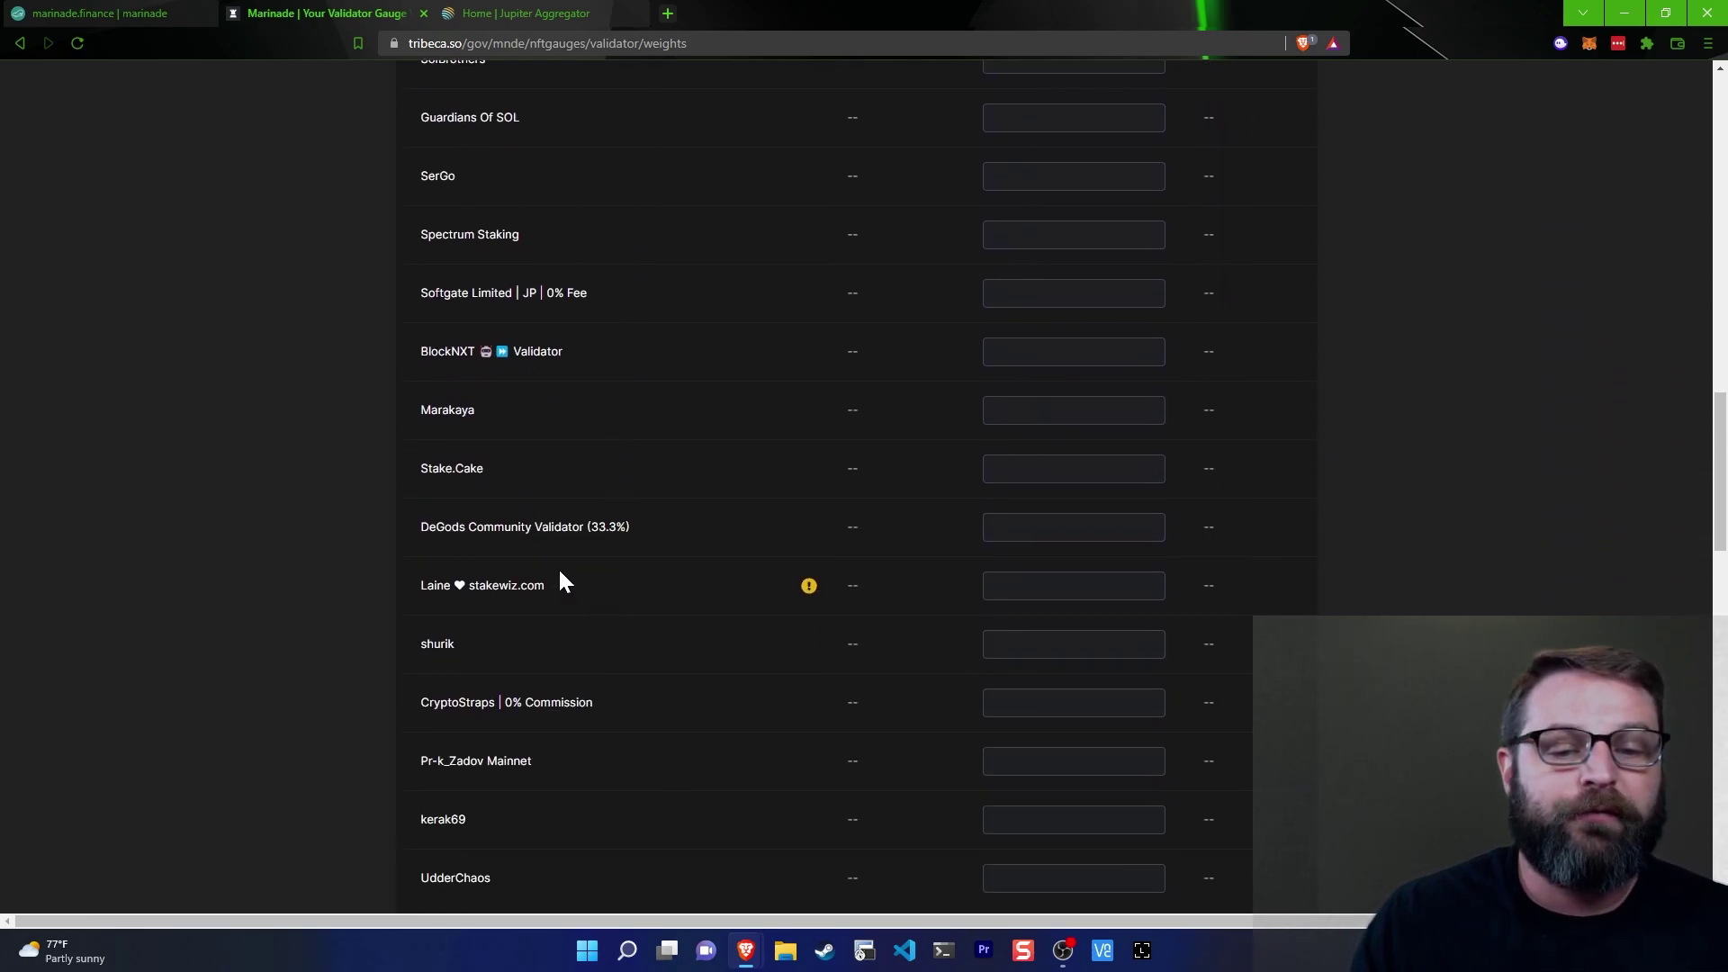
pyautogui.moveTo(809, 587)
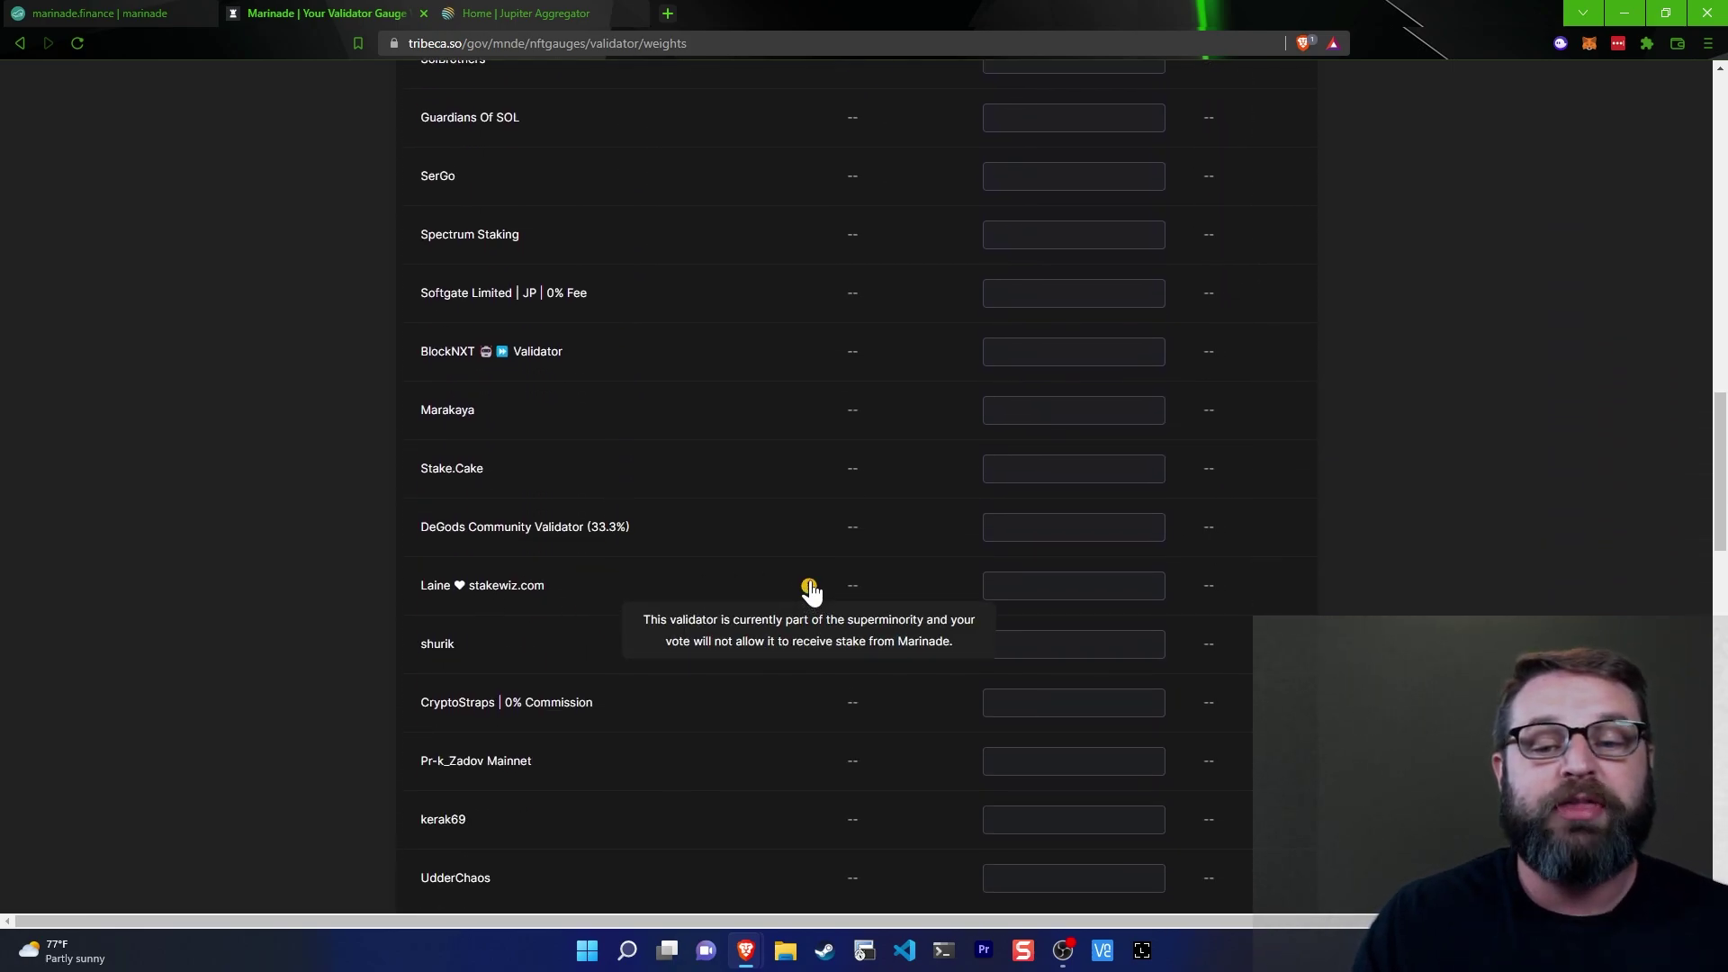
pyautogui.scroll(1, 789, 459)
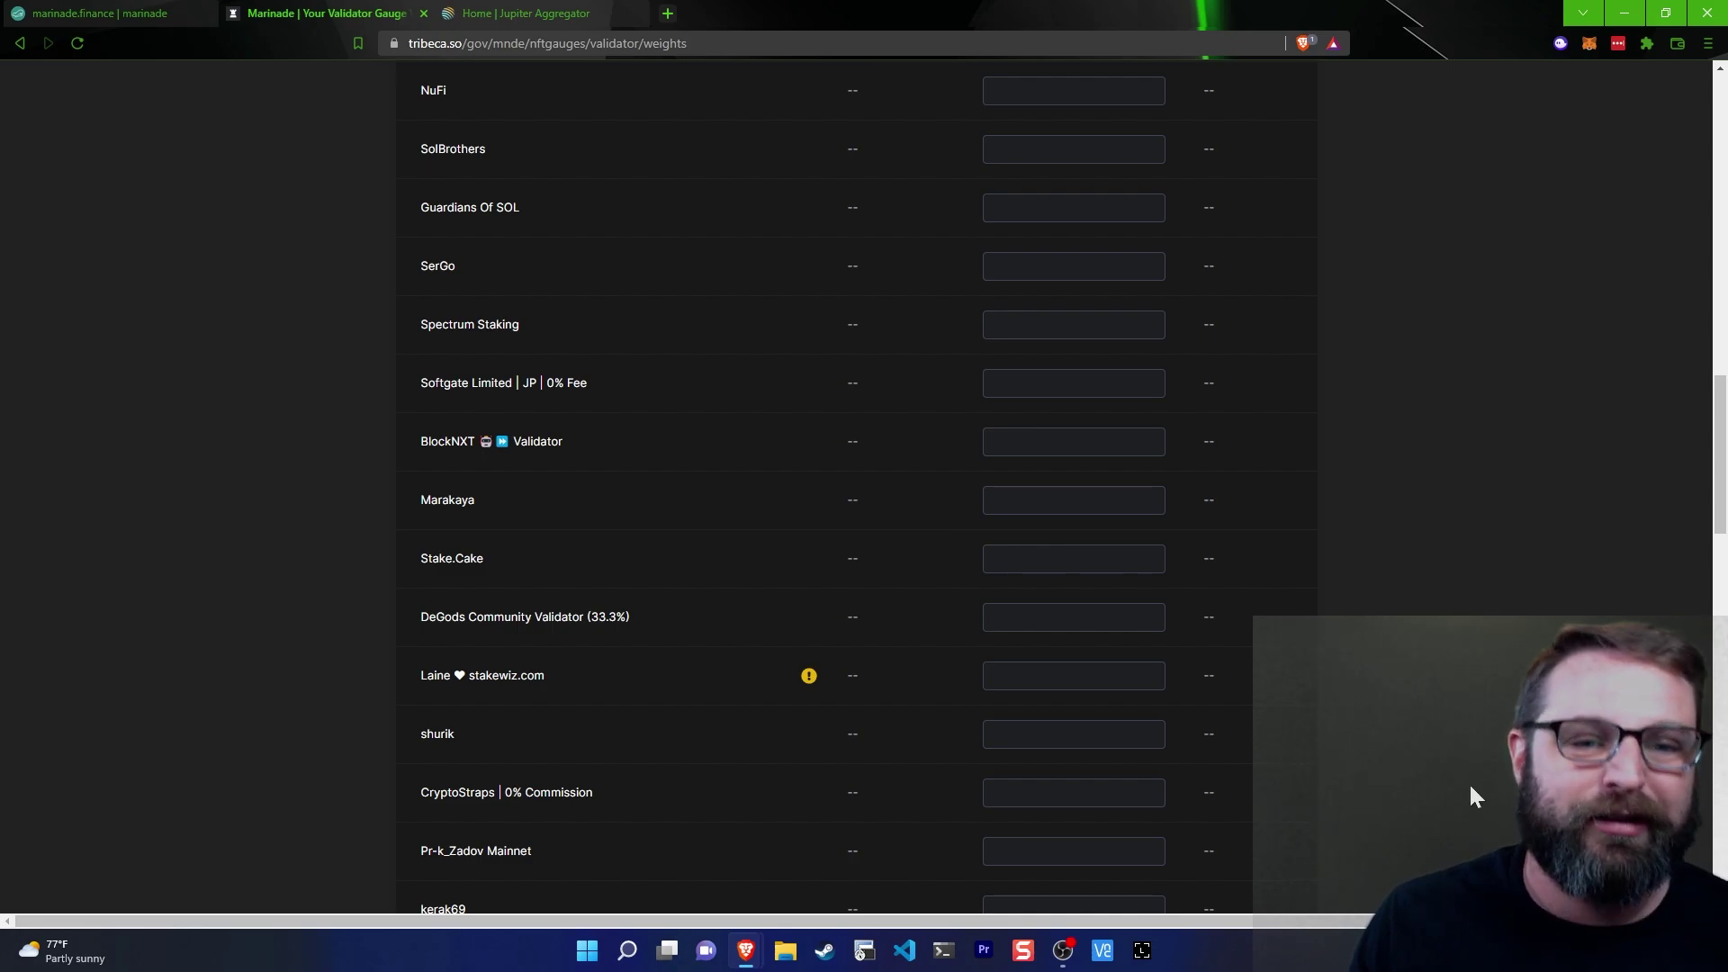
# Review the entered validator weights, open the Update Weights transaction summary, and close it without executing any transaction.
pyautogui.scroll(5, 1049, 499)
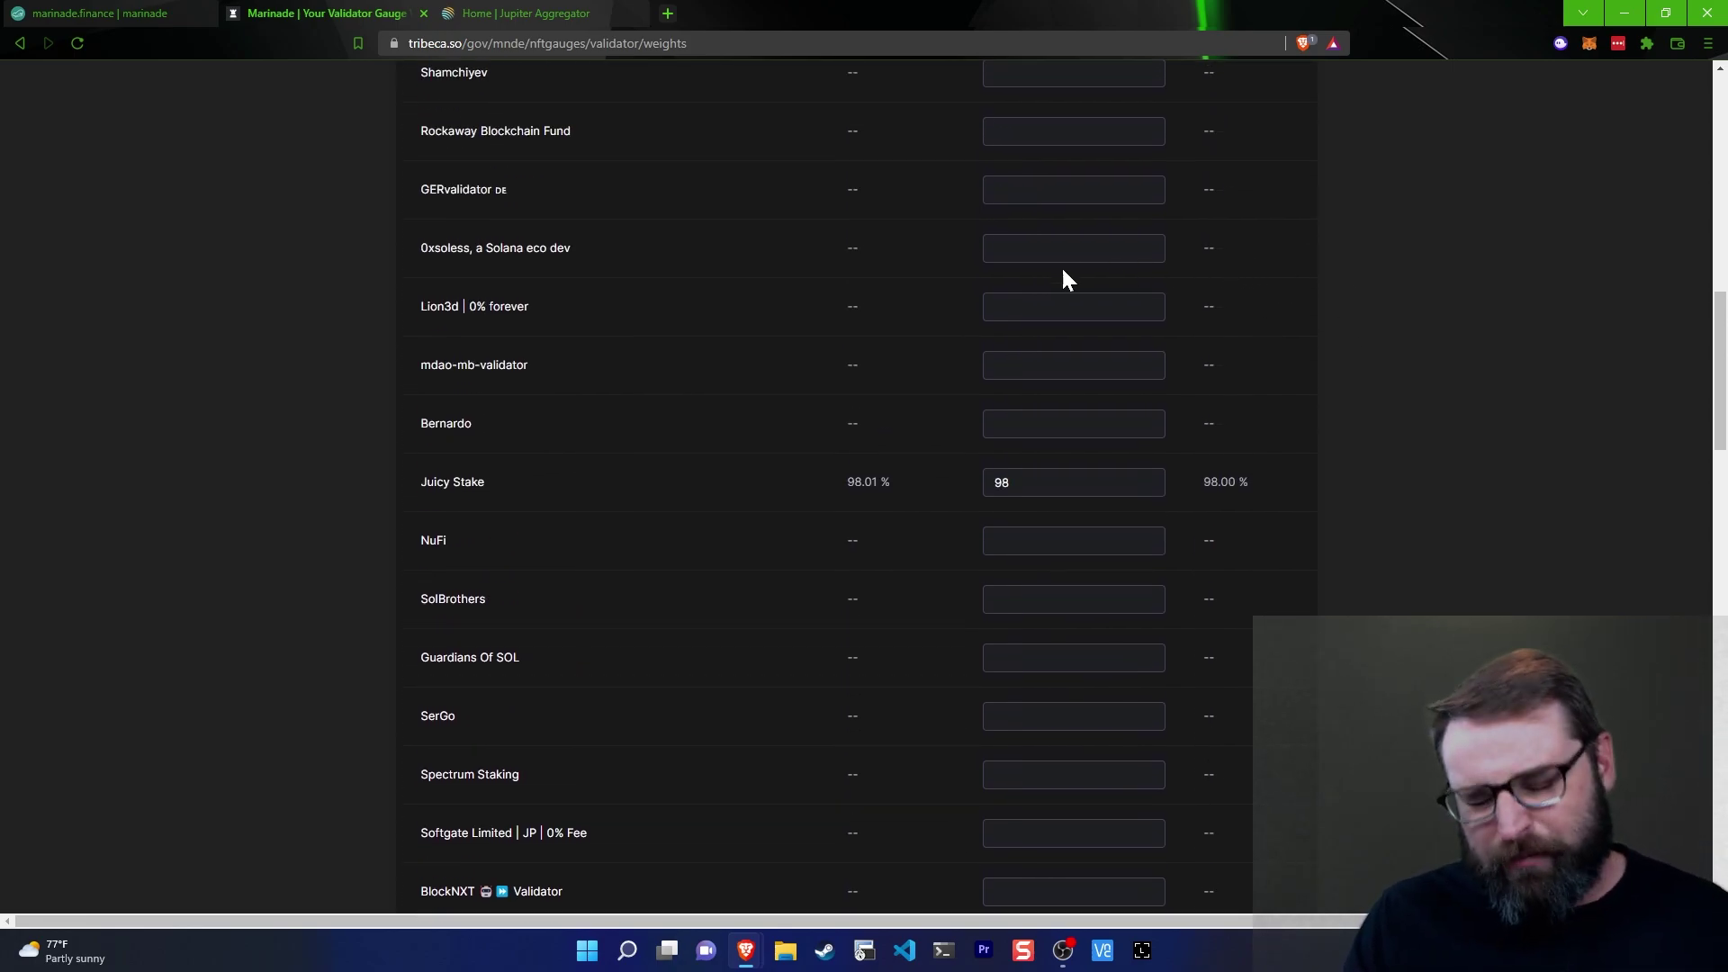
pyautogui.scroll(1, 945, 535)
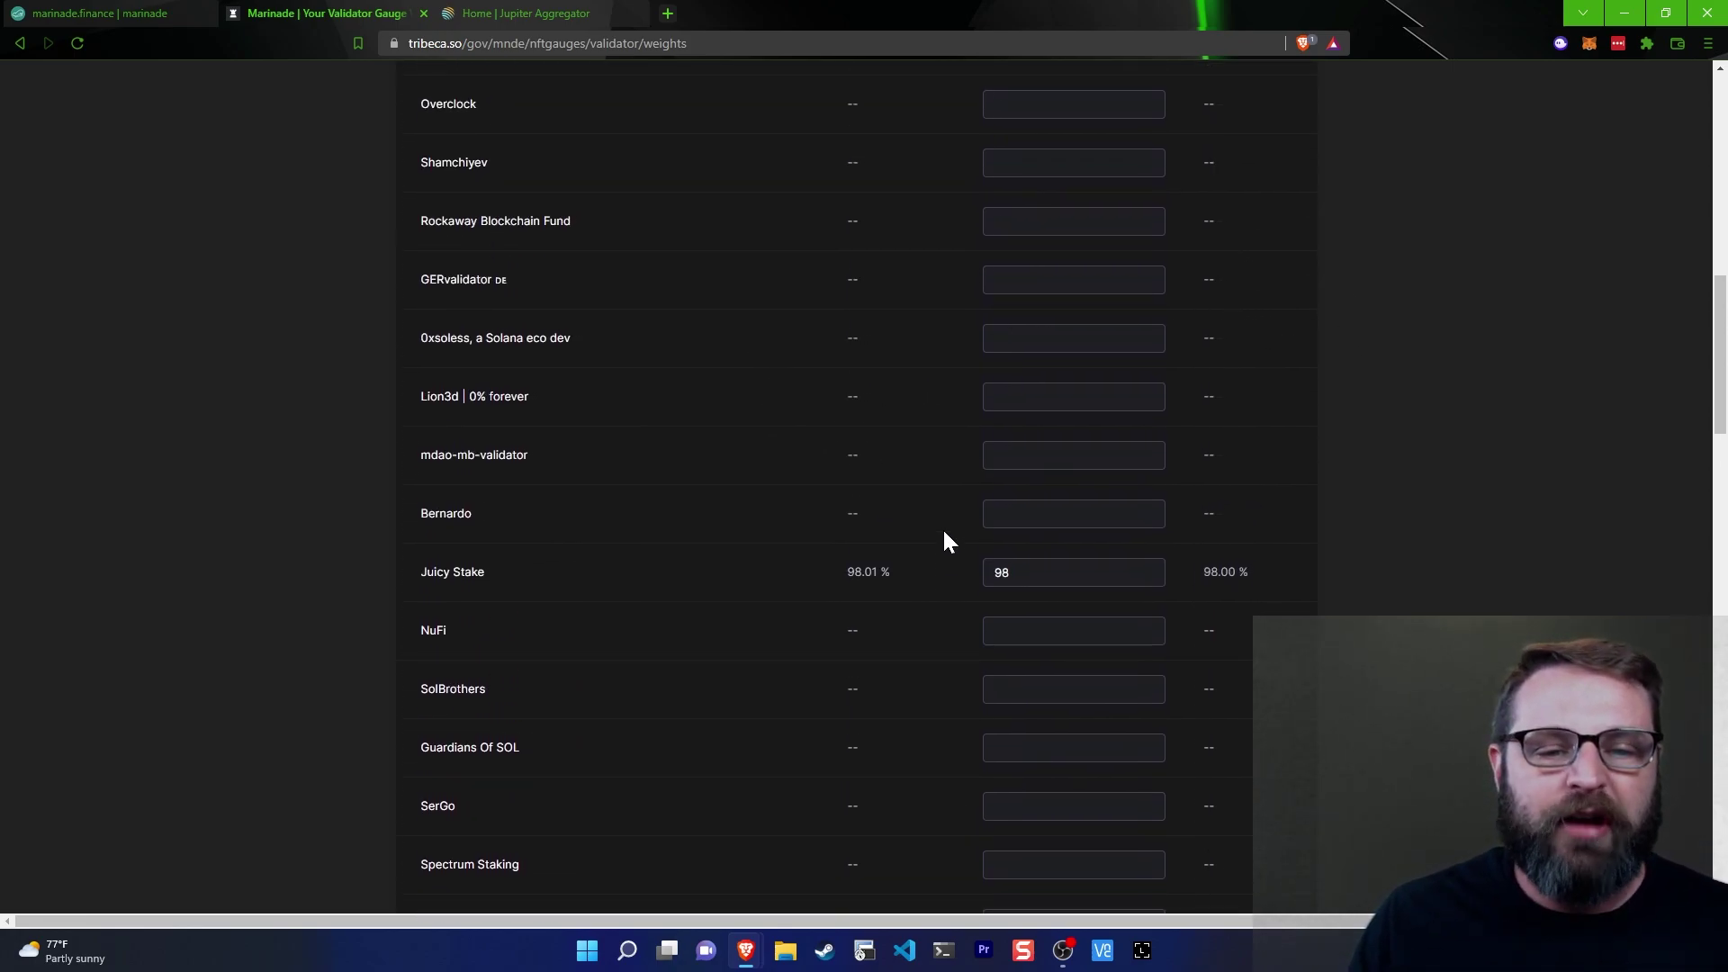
pyautogui.scroll(10, 954, 477)
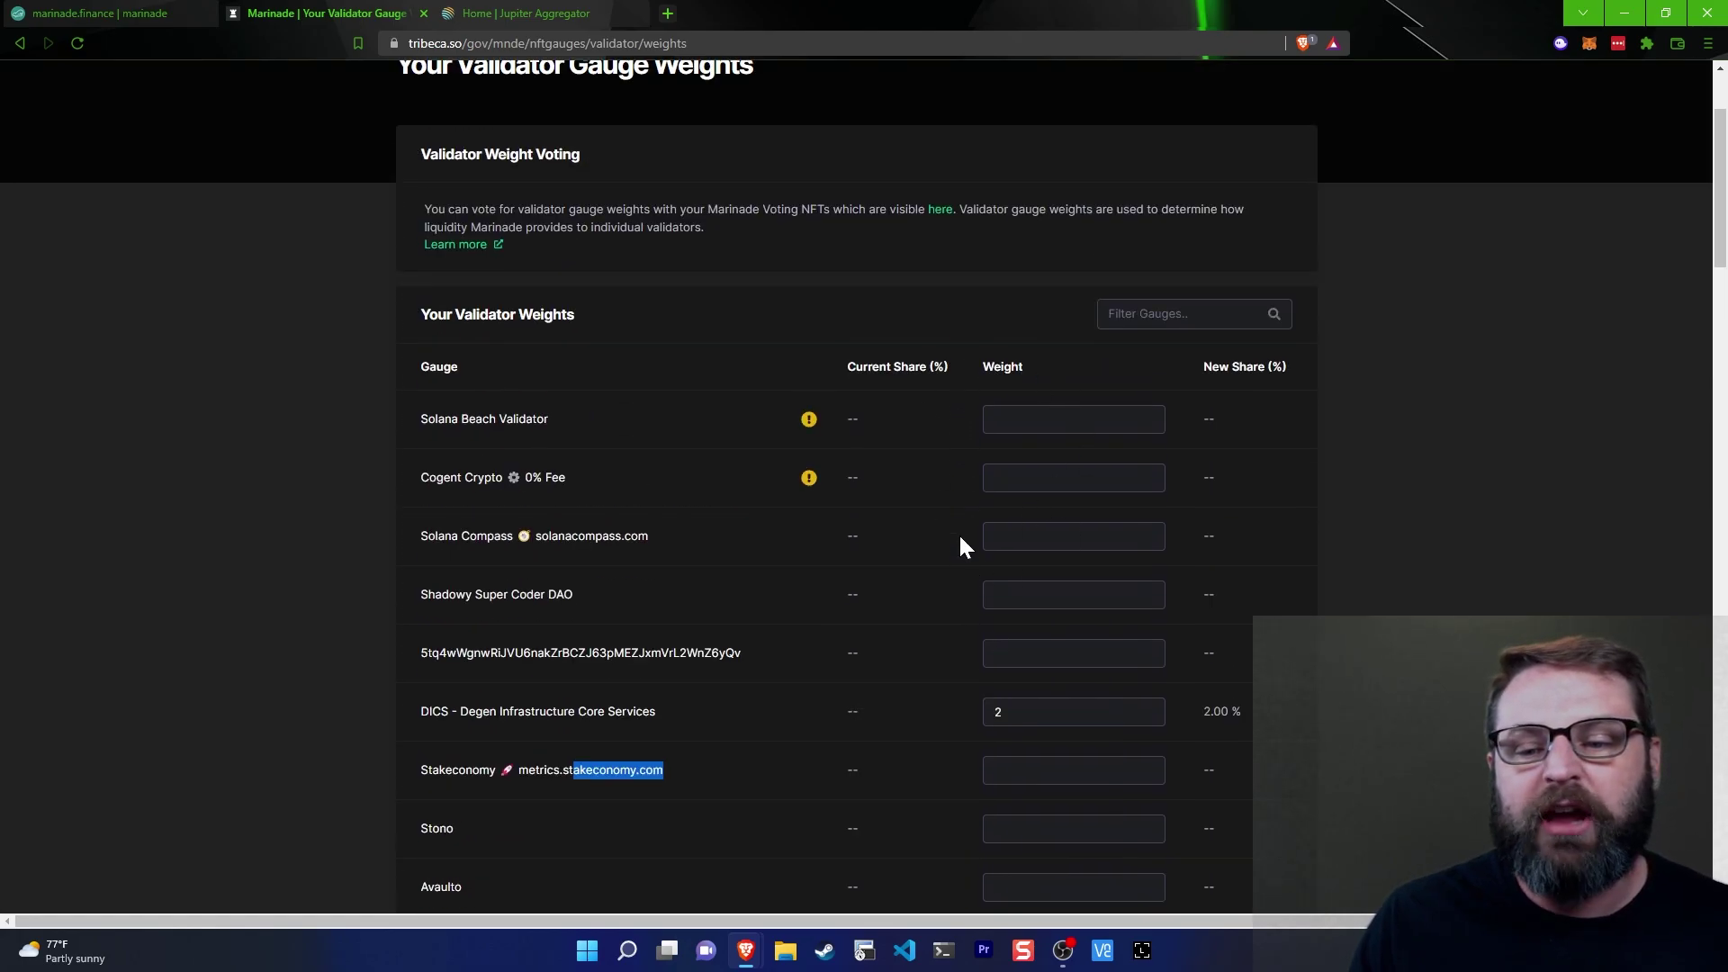
pyautogui.scroll(-10, 963, 513)
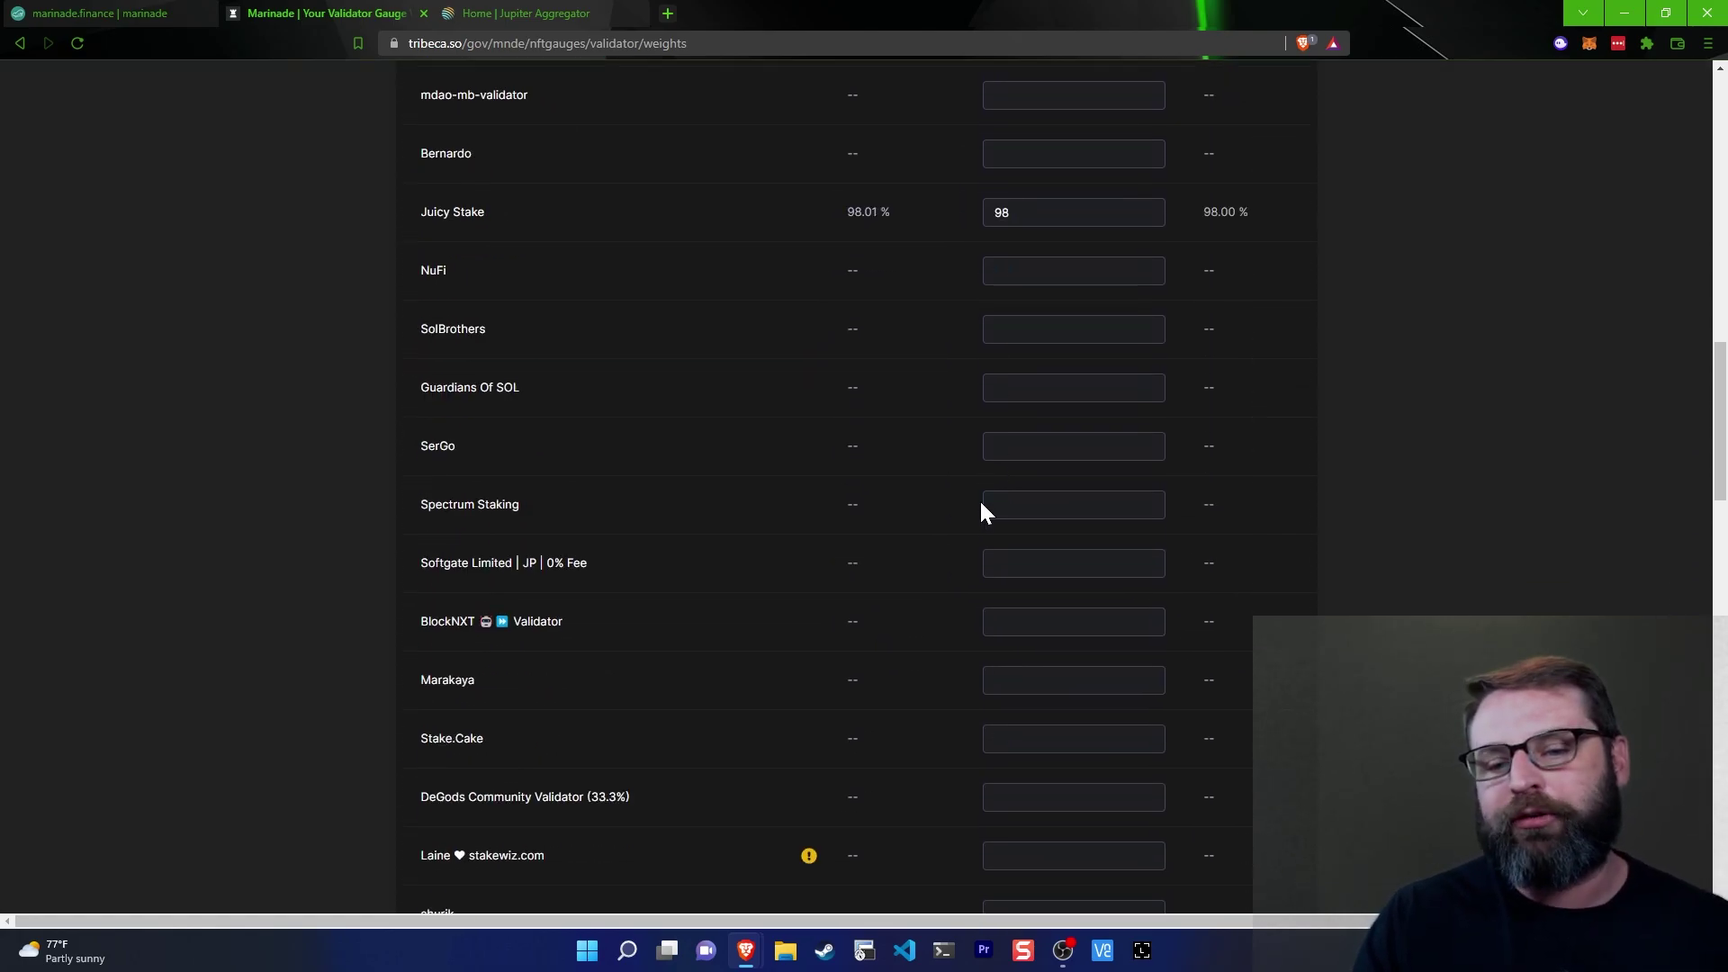
pyautogui.scroll(-15, 968, 531)
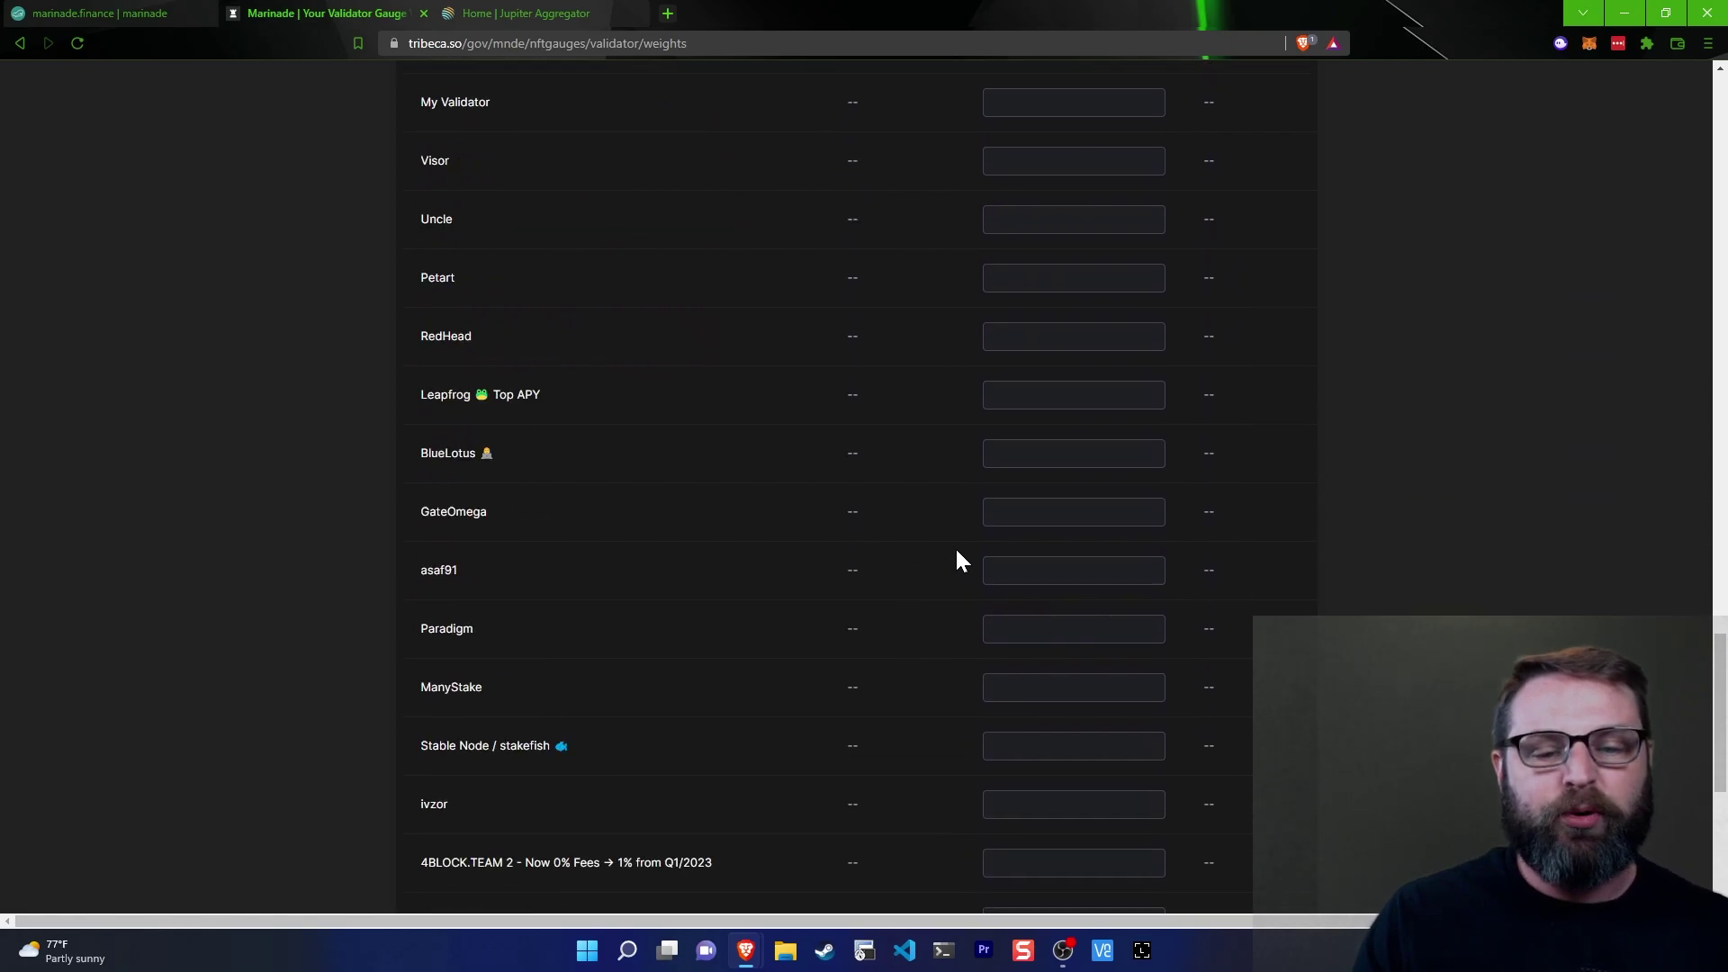
pyautogui.scroll(-6, 957, 560)
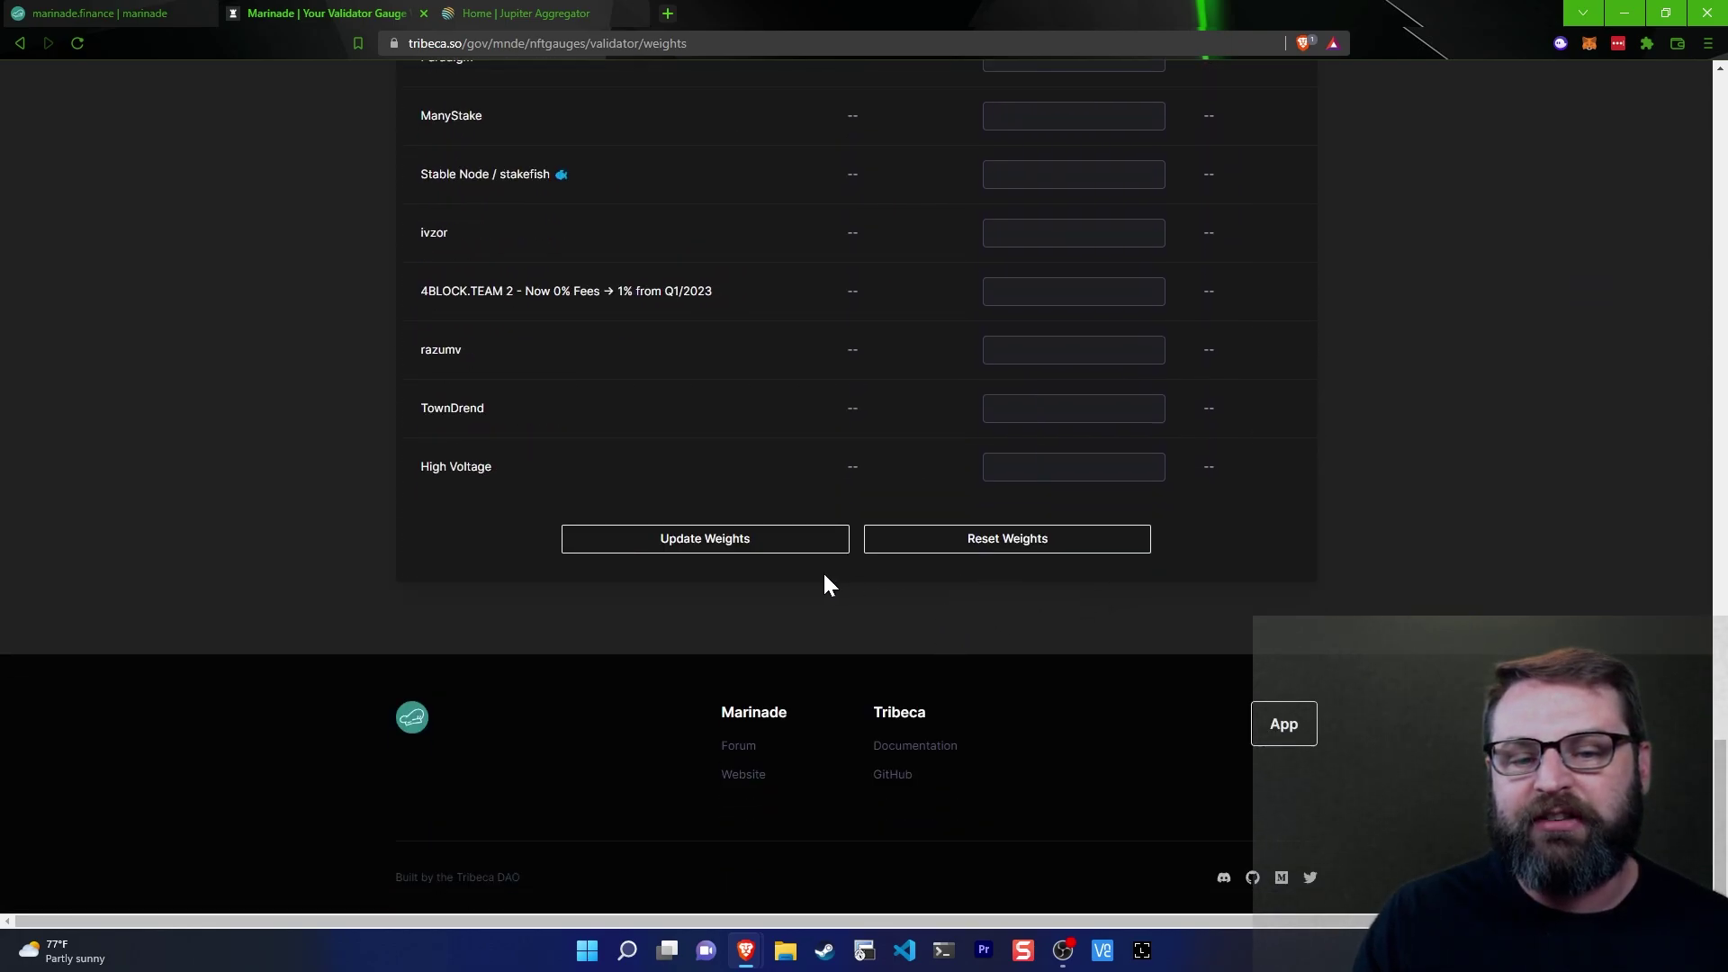
pyautogui.click(680, 544)
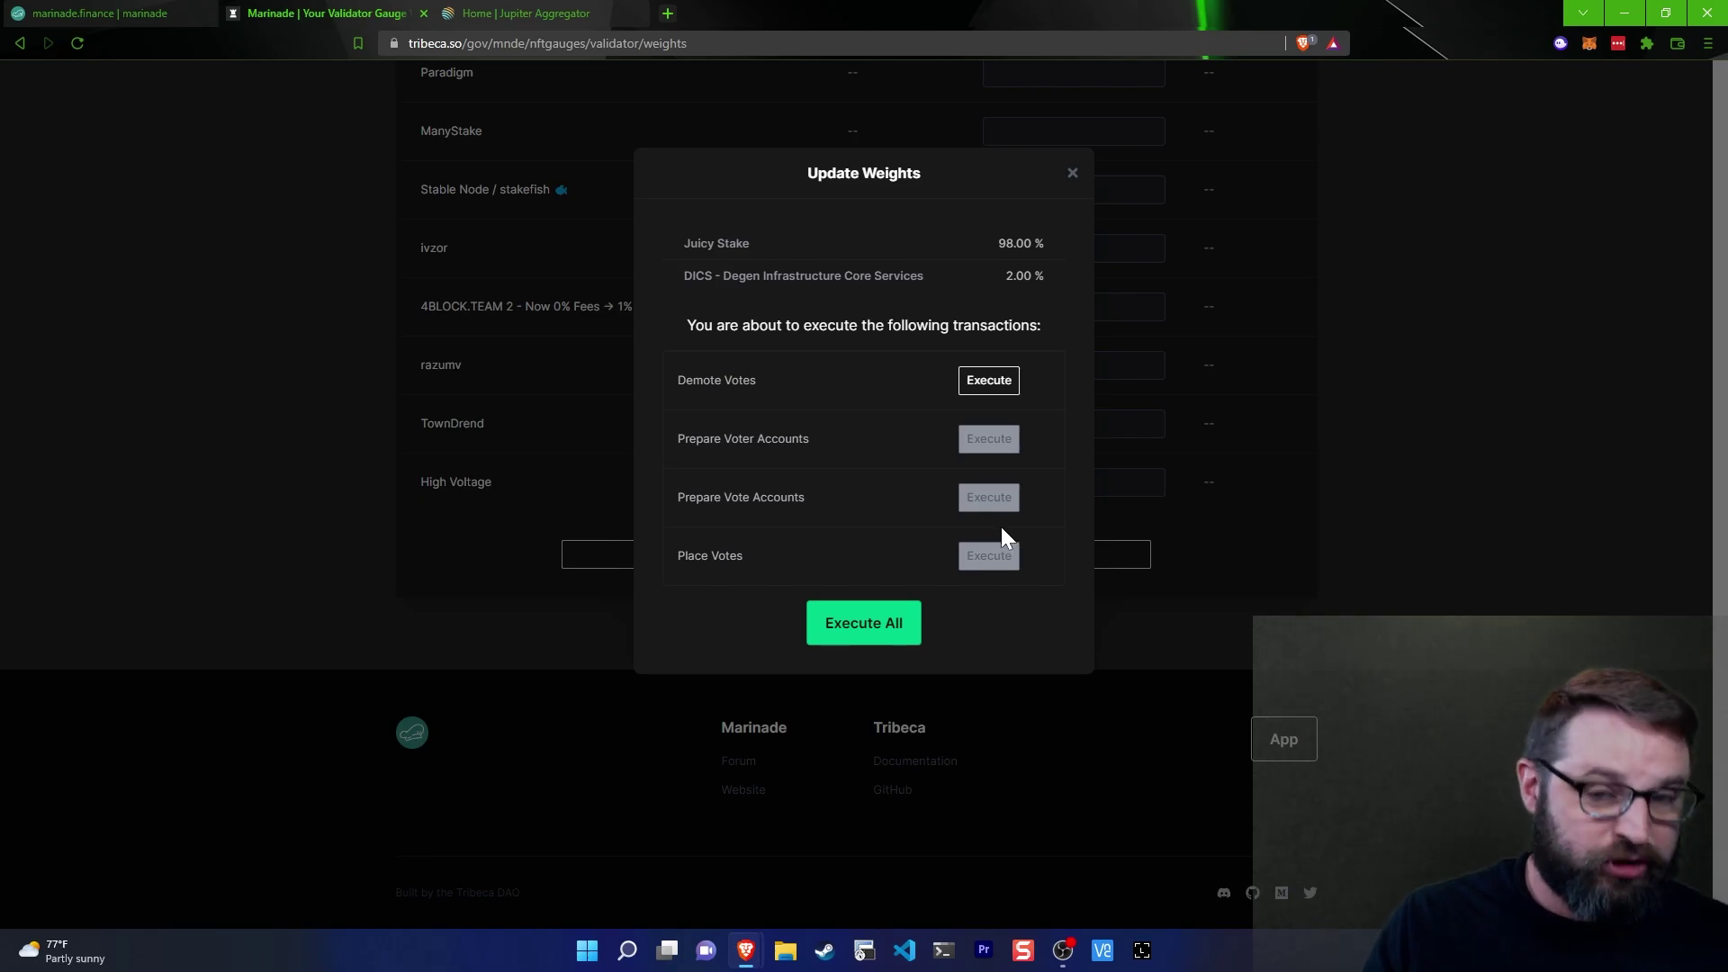
pyautogui.click(1342, 378)
pyautogui.scroll(7, 1078, 526)
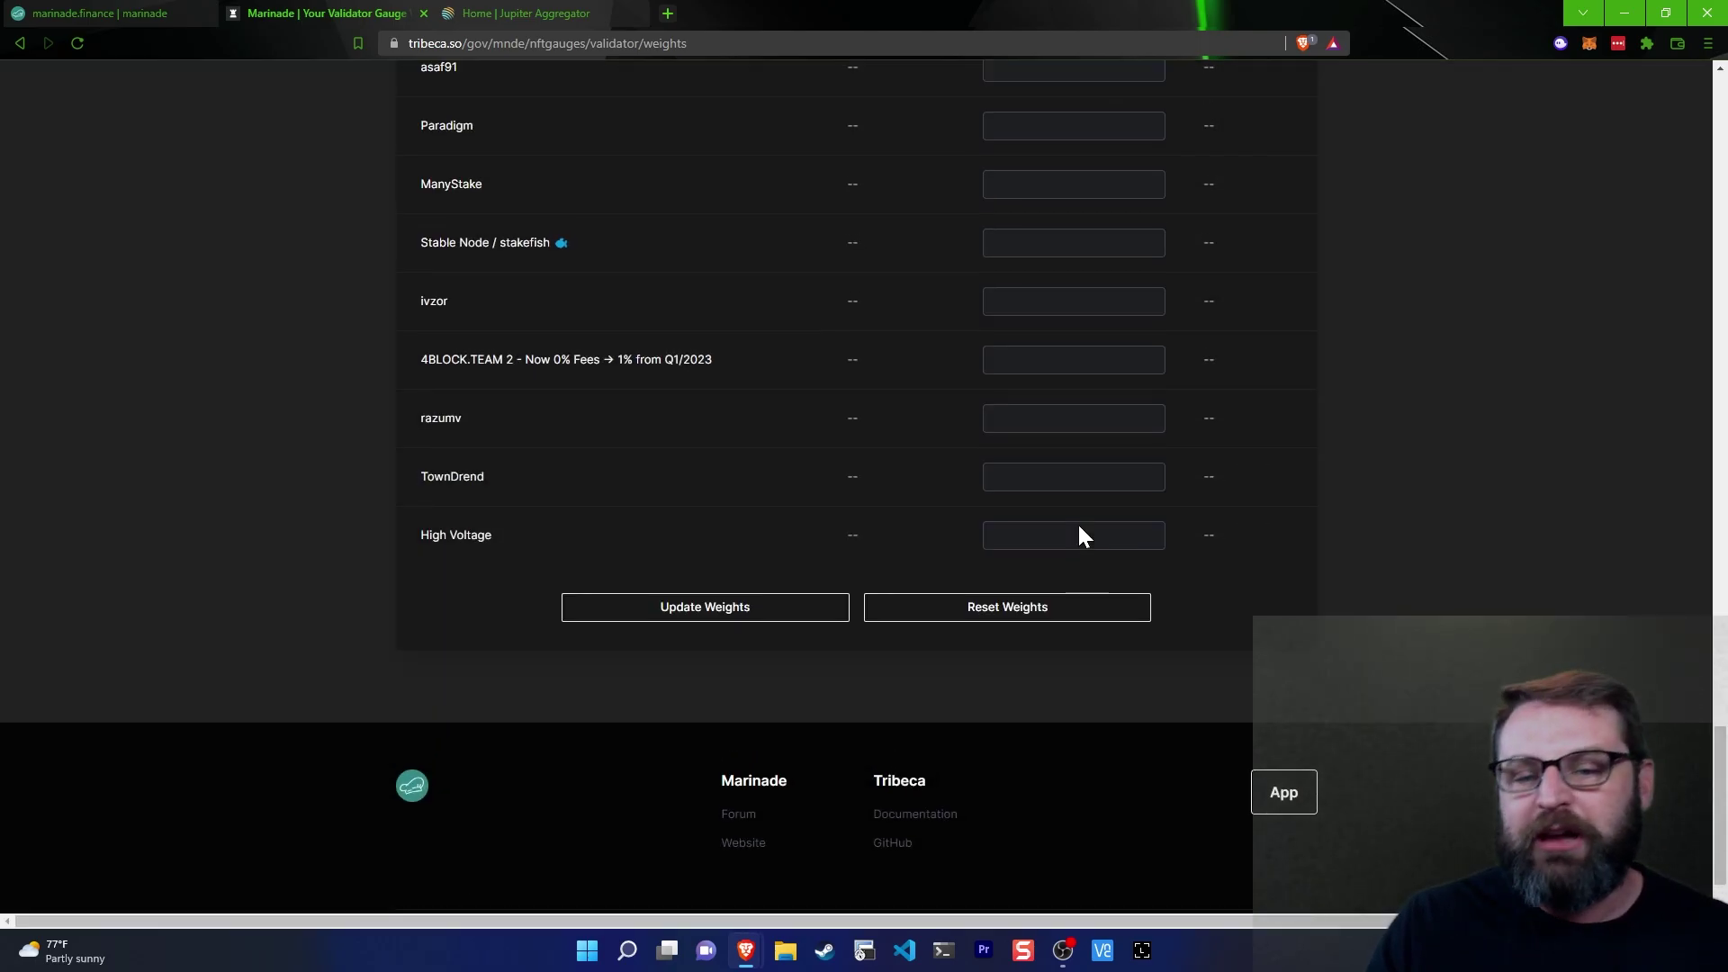
# Return to the Validator Gauges overview and bring the Staking Info and All Gauges sections into view.
pyautogui.scroll(20, 972, 530)
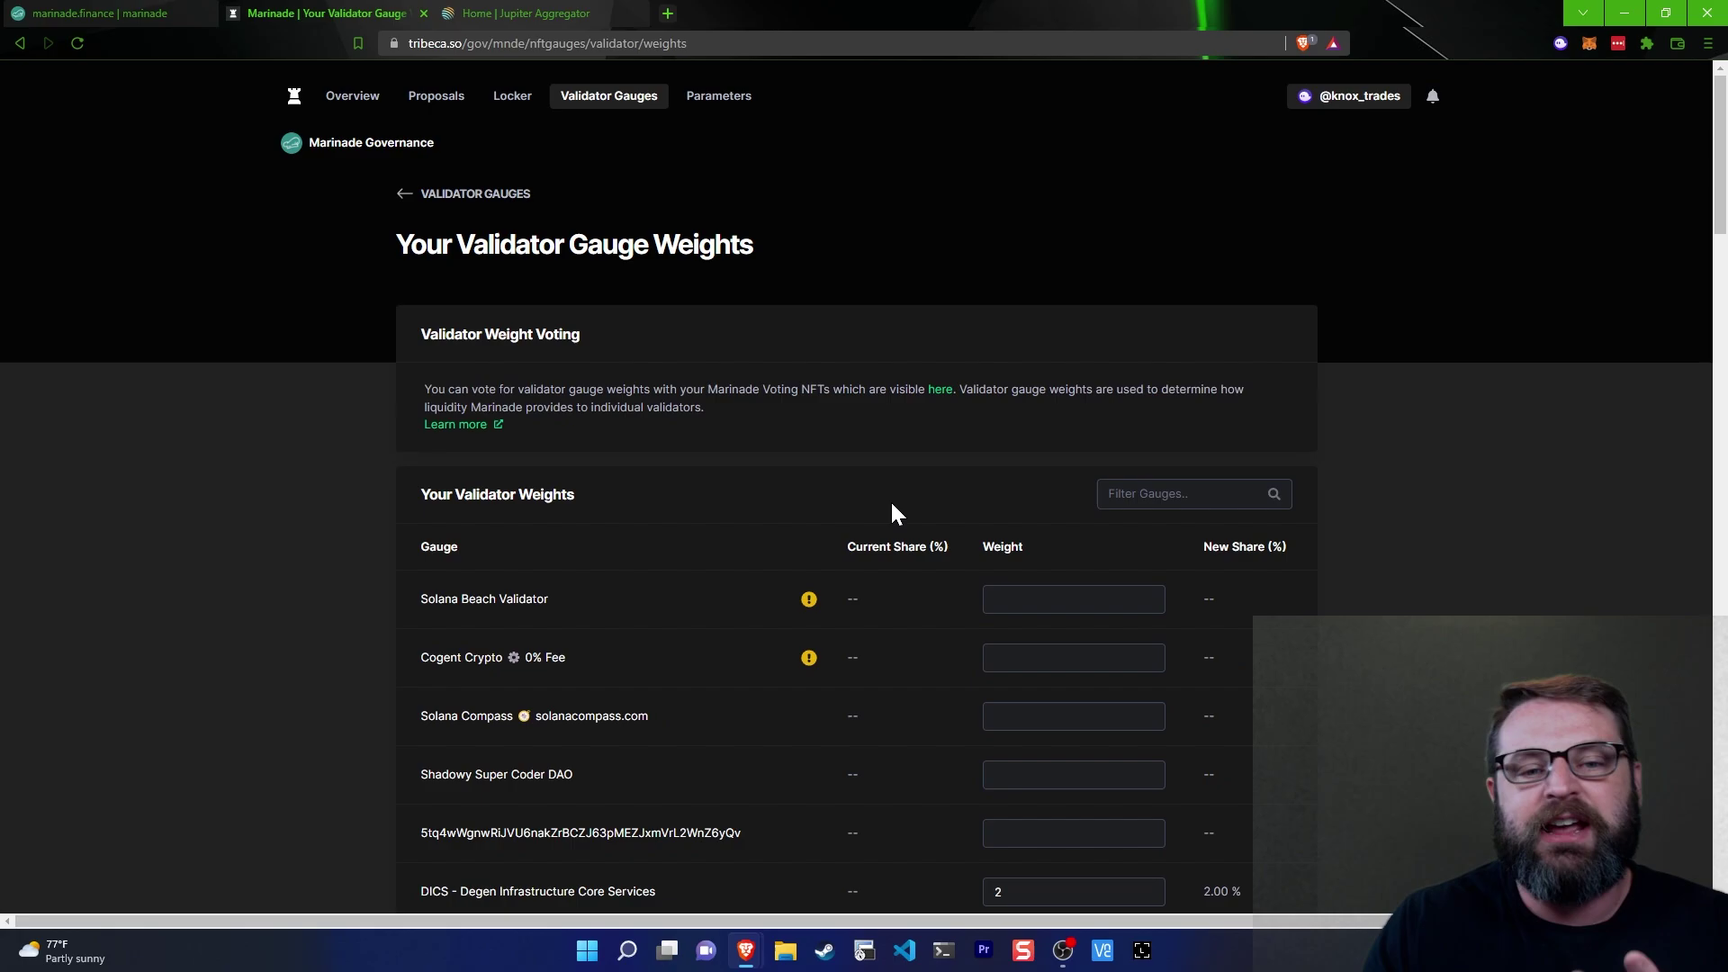
pyautogui.click(621, 96)
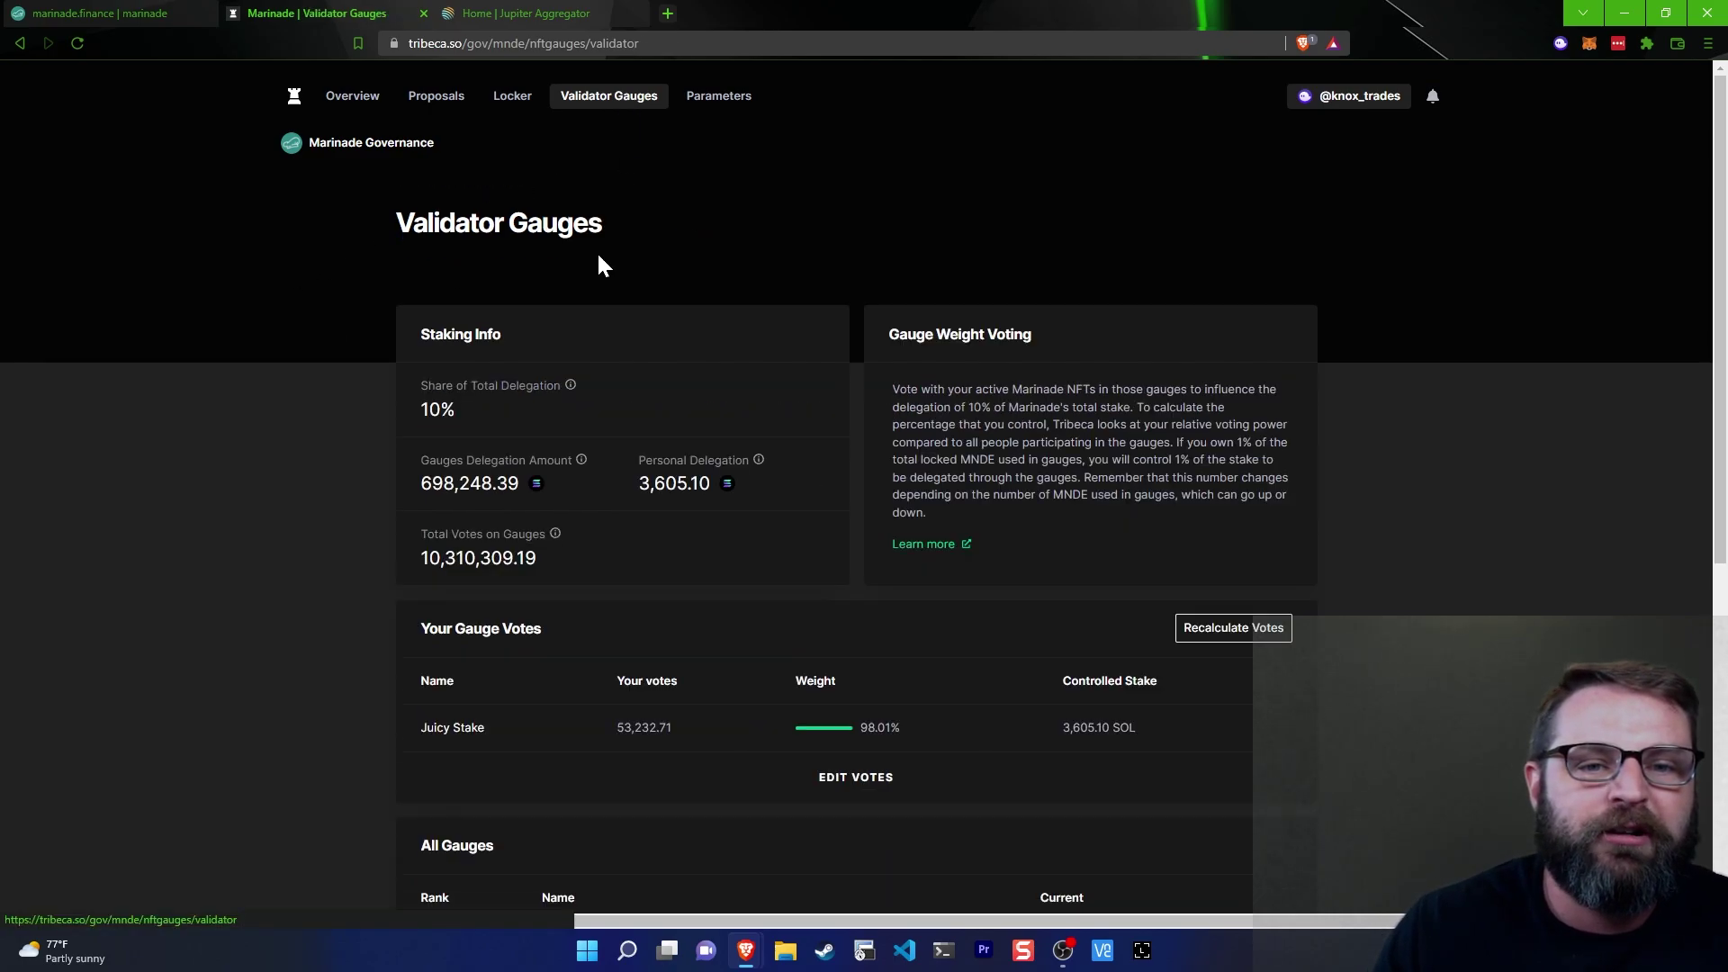
pyautogui.scroll(-2, 531, 430)
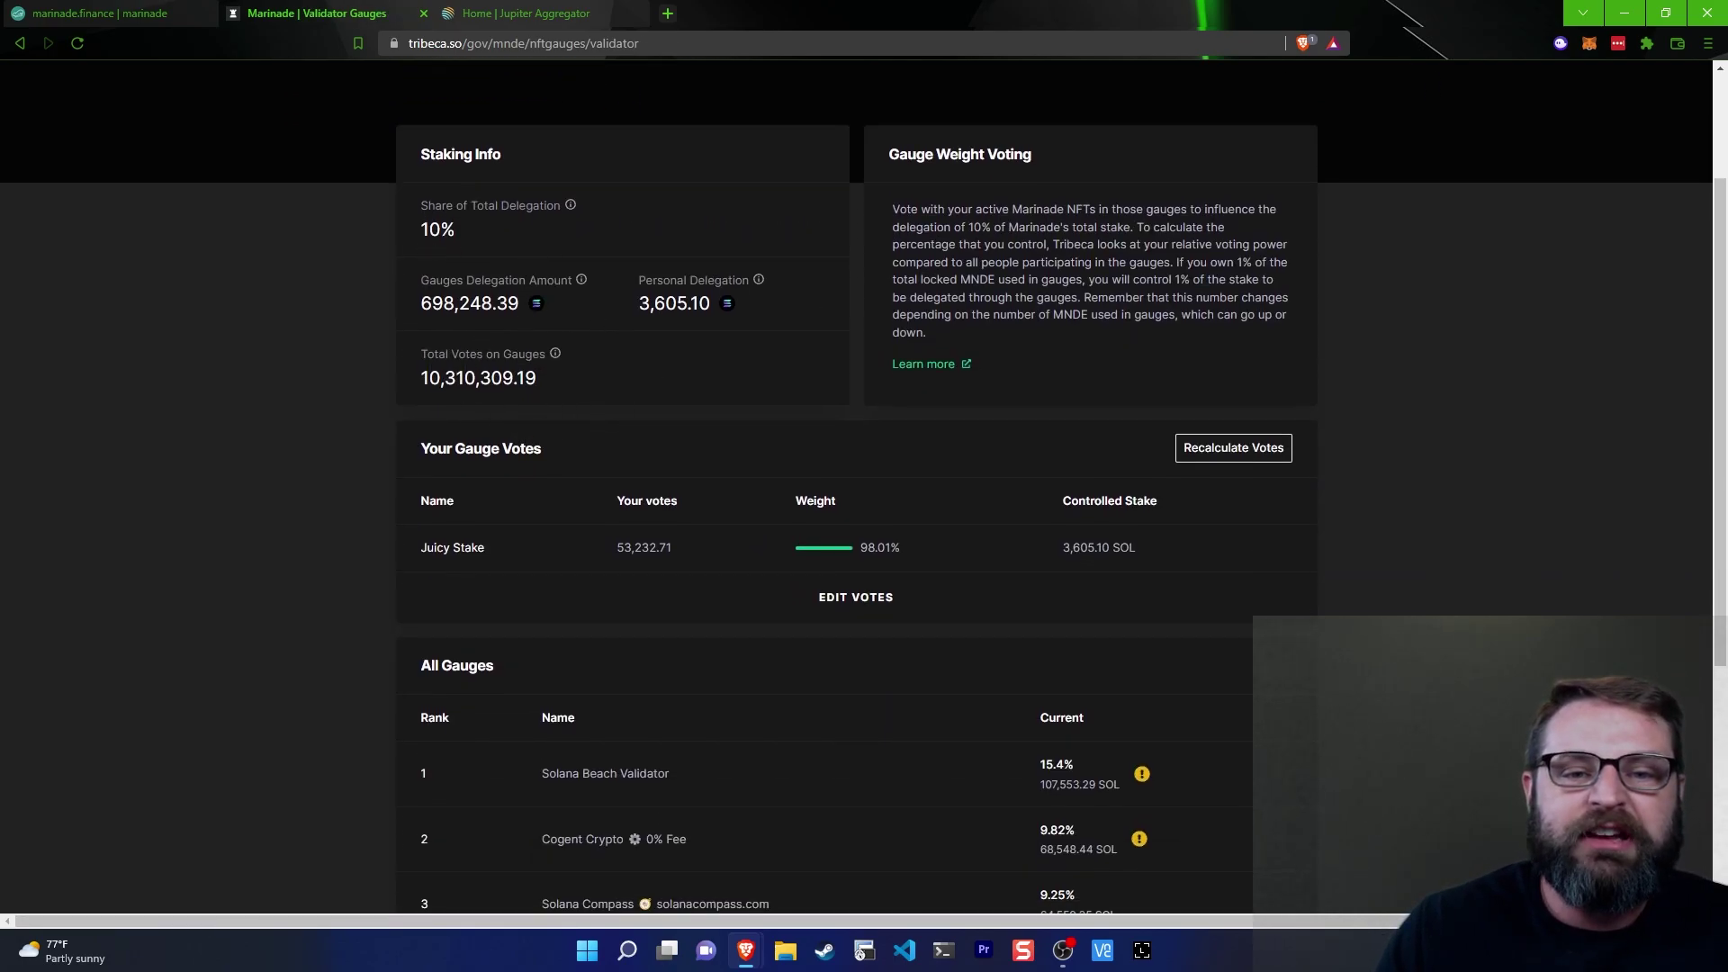
# Handwrite "Marinade" beside Staking Info with an upward arrow, and mark the Gauges Delegation Amount with an underline and two arrows.
pyautogui.click(671, 392)
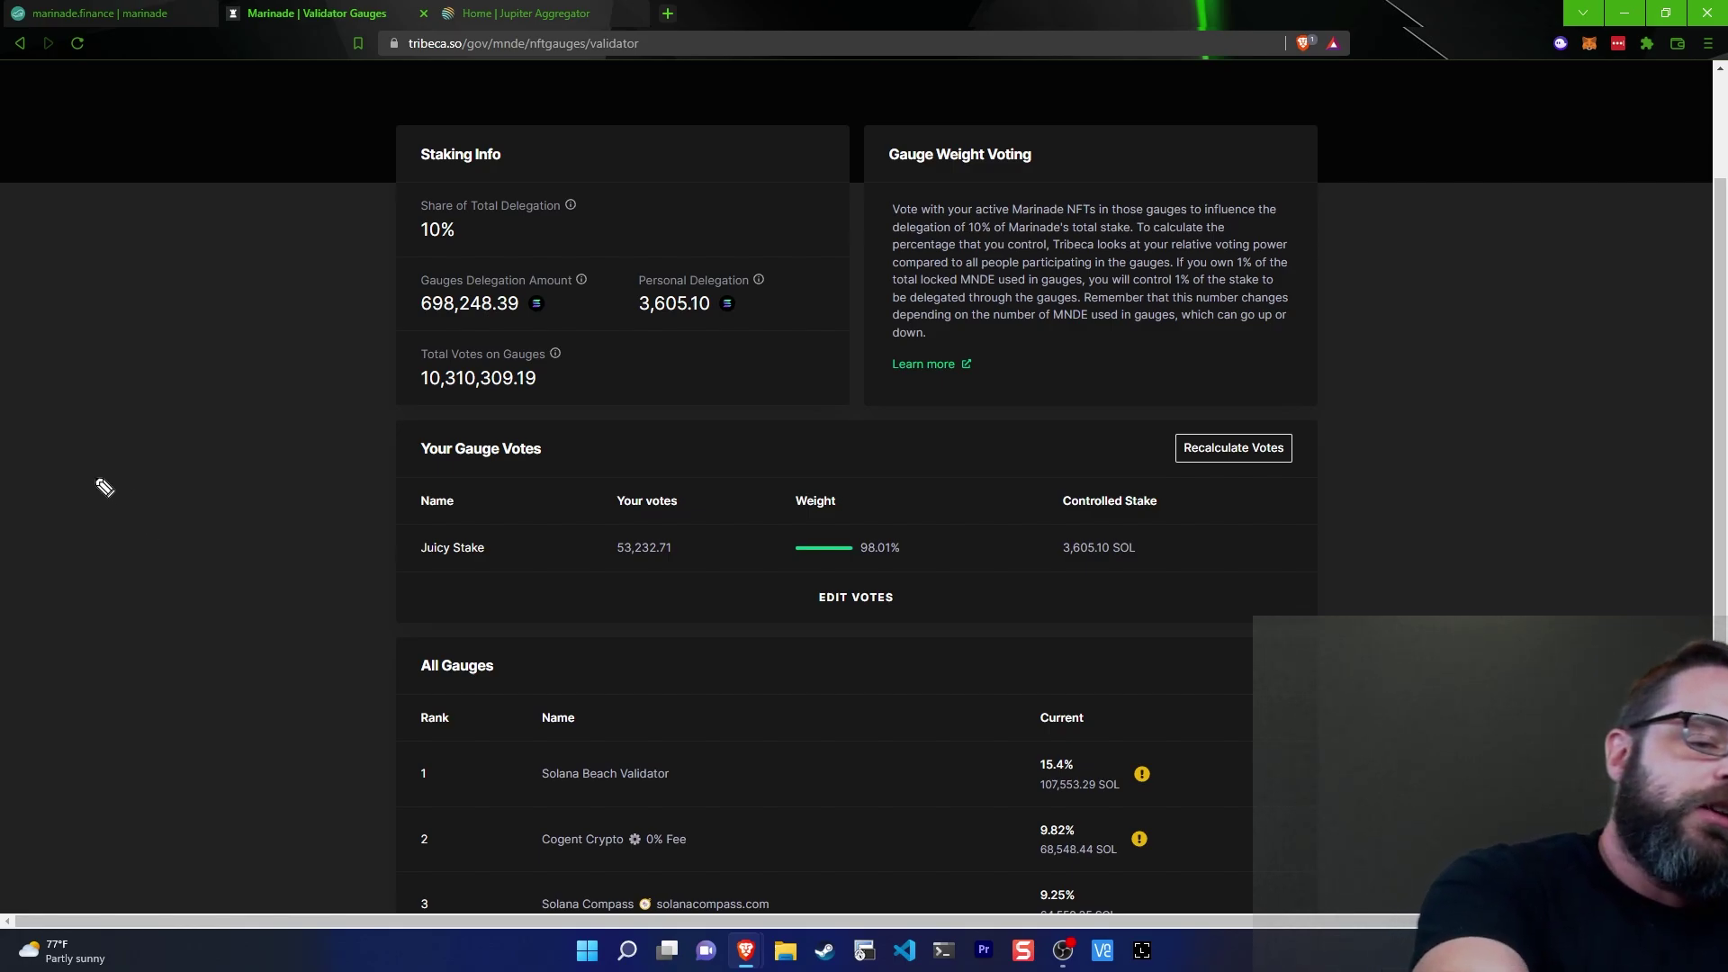
pyautogui.moveTo(74, 486)
pyautogui.mouseDown()
pyautogui.moveTo(81, 392)
pyautogui.moveTo(135, 432)
pyautogui.moveTo(231, 375)
pyautogui.moveTo(247, 386)
pyautogui.moveTo(313, 298)
pyautogui.mouseUp()
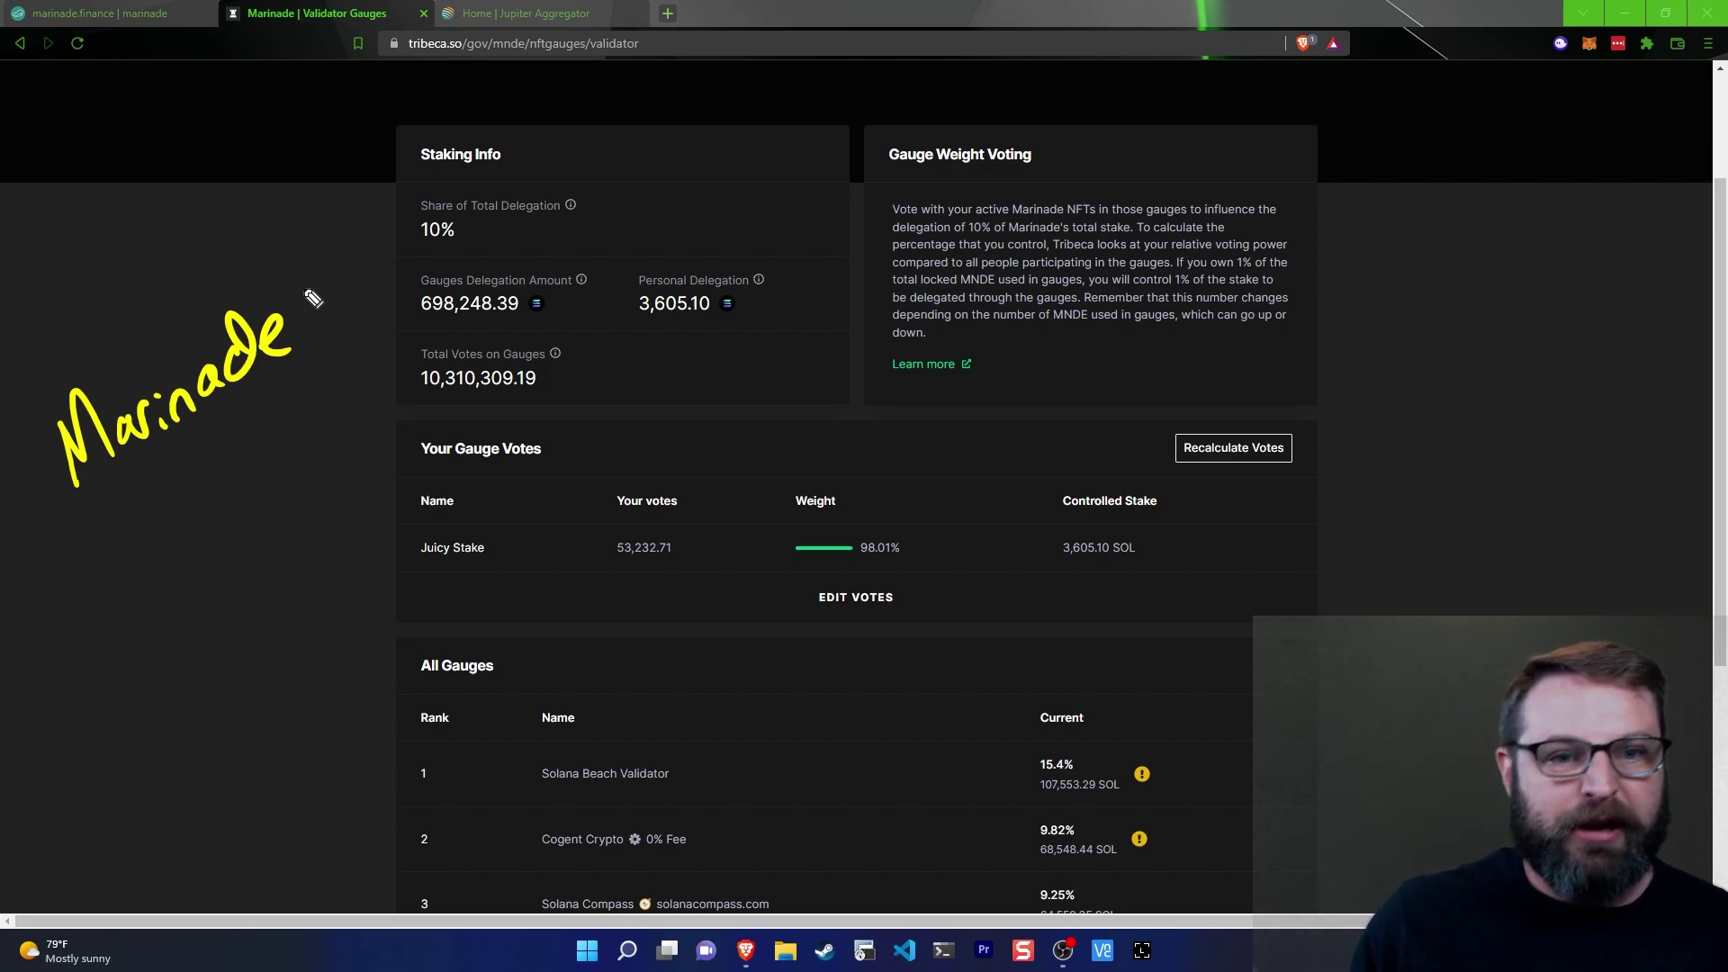
pyautogui.moveTo(418, 319); pyautogui.dragTo(530, 335)
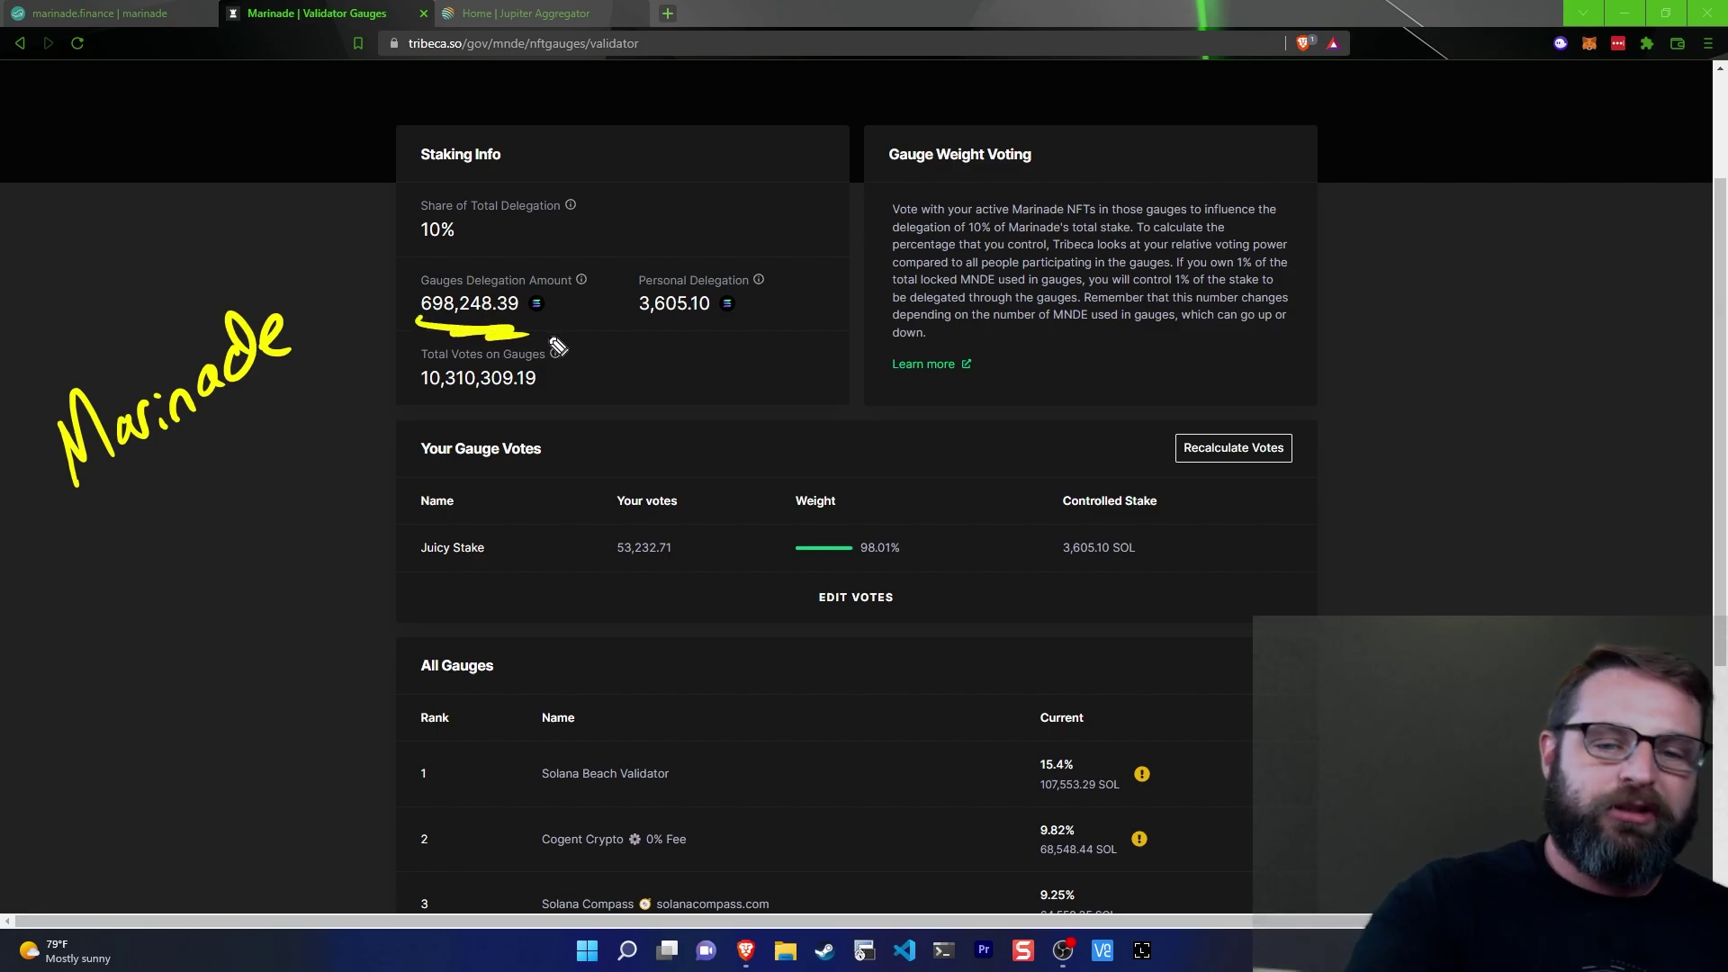
pyautogui.moveTo(397, 334)
pyautogui.mouseDown()
pyautogui.moveTo(407, 275)
pyautogui.moveTo(425, 279)
pyautogui.mouseUp()
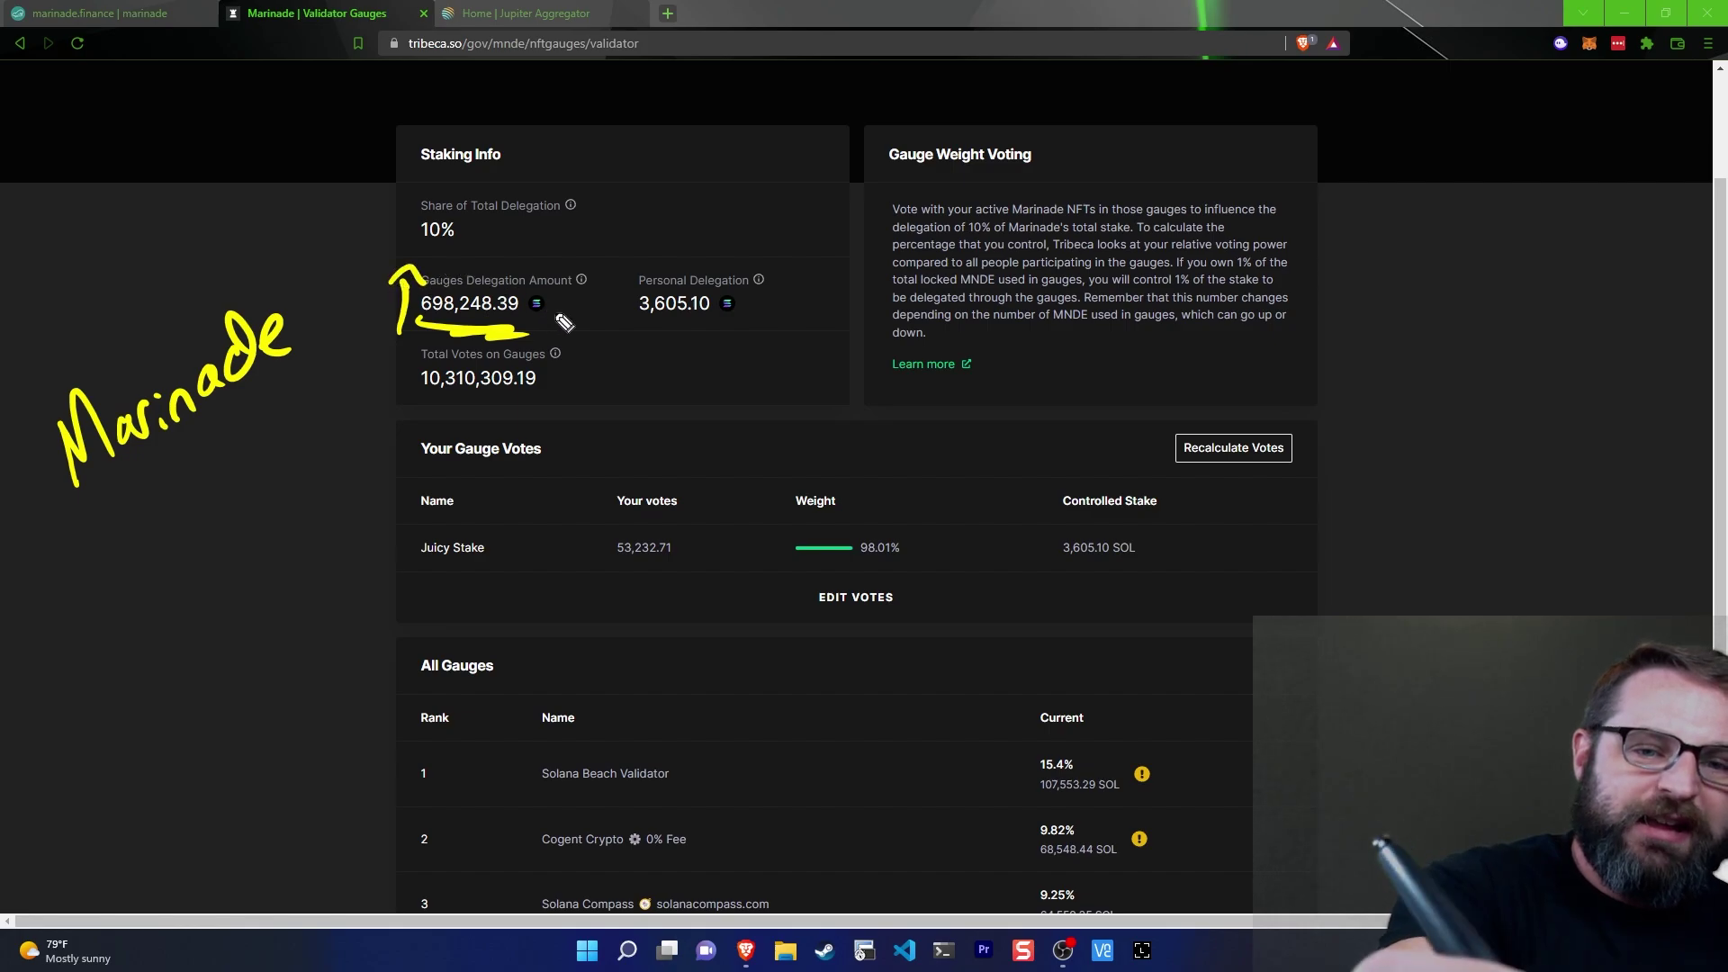
pyautogui.moveTo(586, 297)
pyautogui.mouseDown()
pyautogui.moveTo(583, 323)
pyautogui.moveTo(611, 293)
pyautogui.mouseUp()
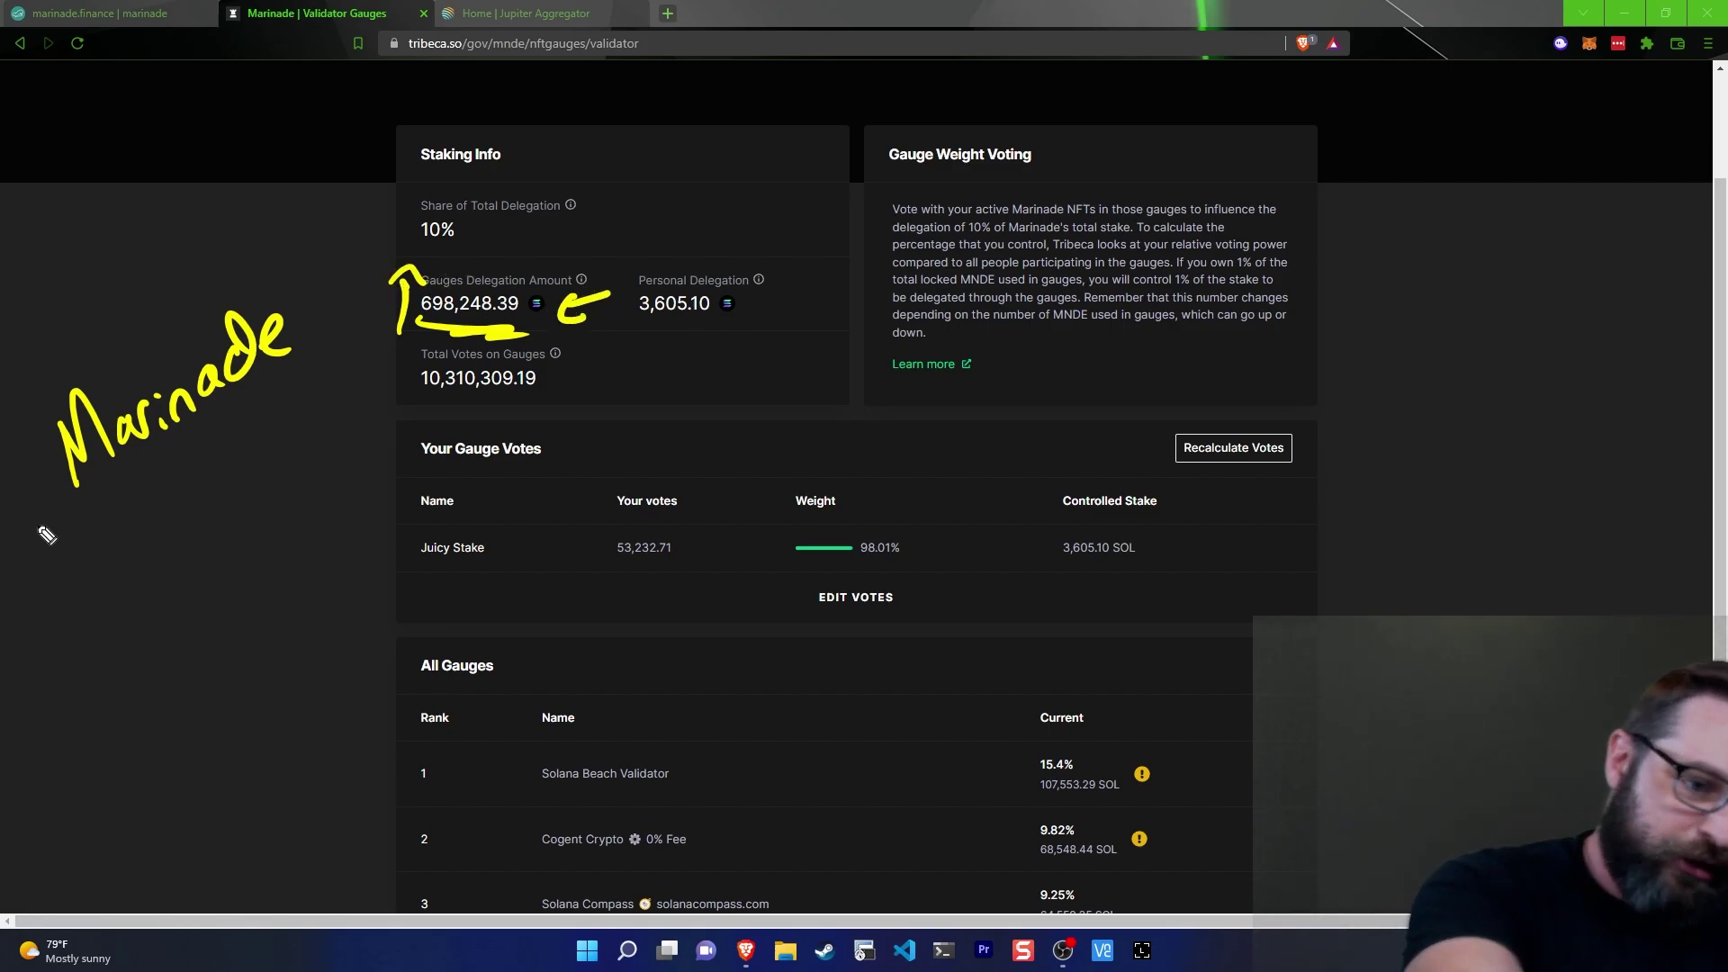
pyautogui.moveTo(47, 520); pyautogui.dragTo(38, 443)
pyautogui.moveTo(14, 482)
pyautogui.mouseDown()
pyautogui.moveTo(29, 442)
pyautogui.moveTo(52, 454)
pyautogui.mouseUp()
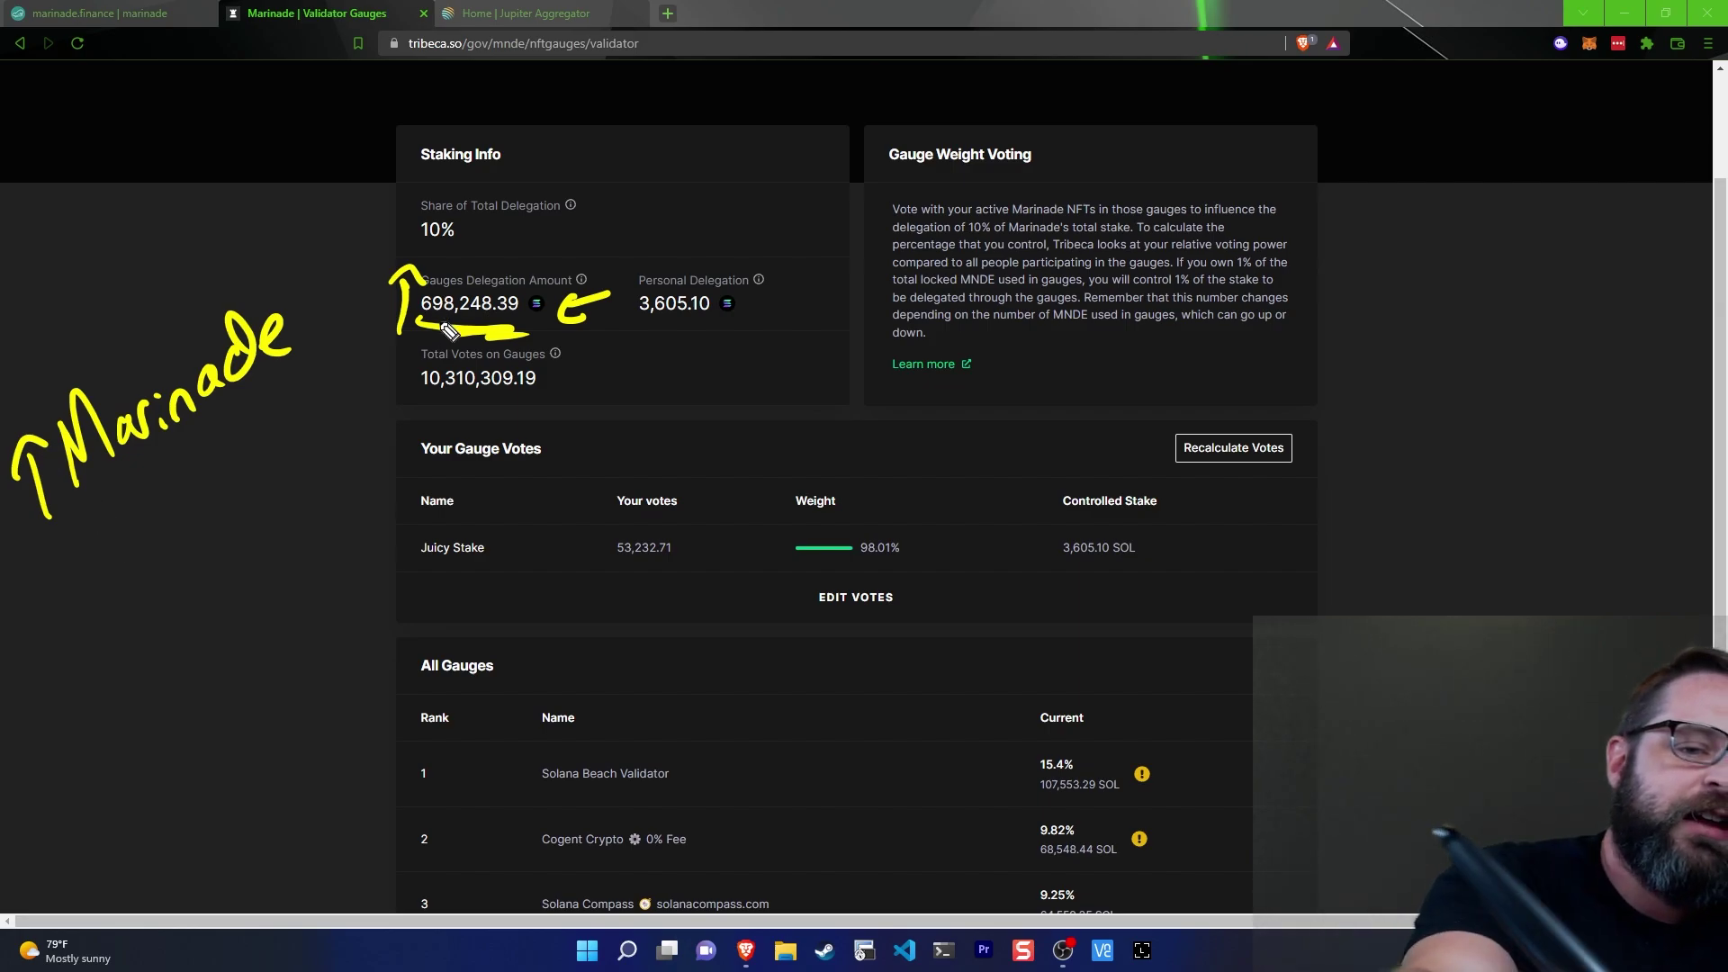
# Handwrite "10M SOL" beneath the "Marinade" annotation.
pyautogui.moveTo(90, 537); pyautogui.dragTo(81, 581)
pyautogui.moveTo(94, 576)
pyautogui.mouseDown()
pyautogui.moveTo(106, 540)
pyautogui.moveTo(155, 515)
pyautogui.mouseUp()
pyautogui.moveTo(236, 450)
pyautogui.mouseDown()
pyautogui.moveTo(241, 470)
pyautogui.moveTo(270, 436)
pyautogui.moveTo(300, 438)
pyautogui.mouseUp()
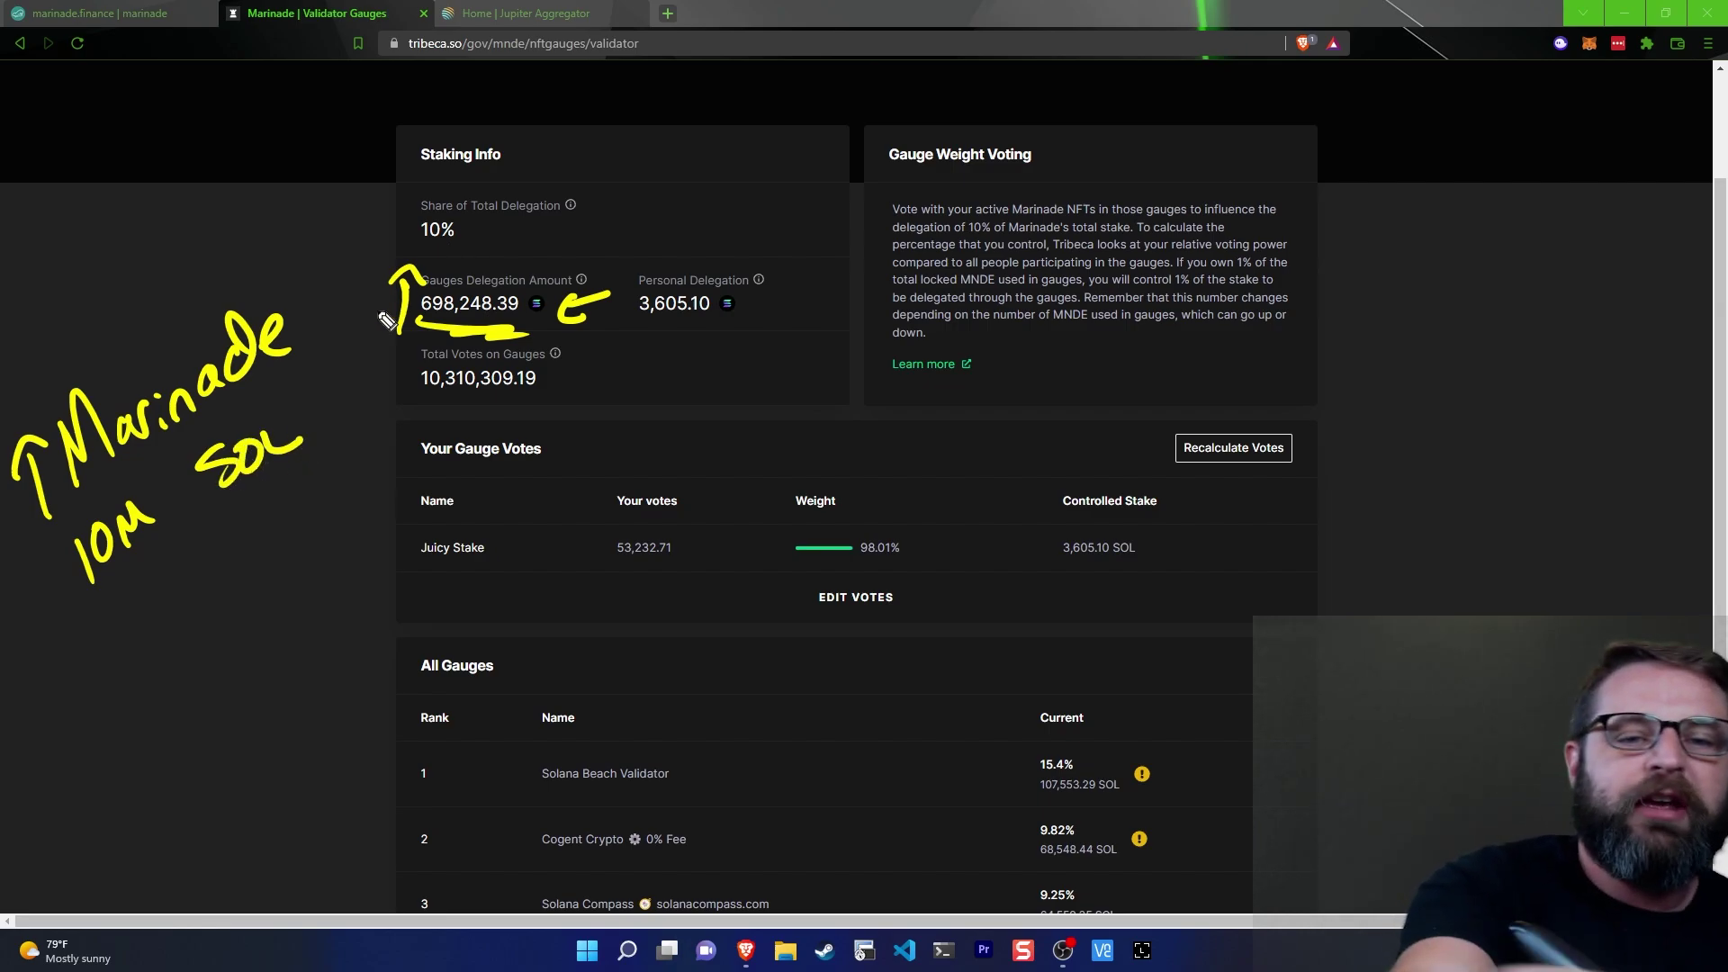
# Replace the marks around the Gauges Delegation Amount with a new underline, a handwritten "1M SOL" and an arrow.
pyautogui.click(428, 330)
pyautogui.moveTo(412, 345); pyautogui.dragTo(570, 318)
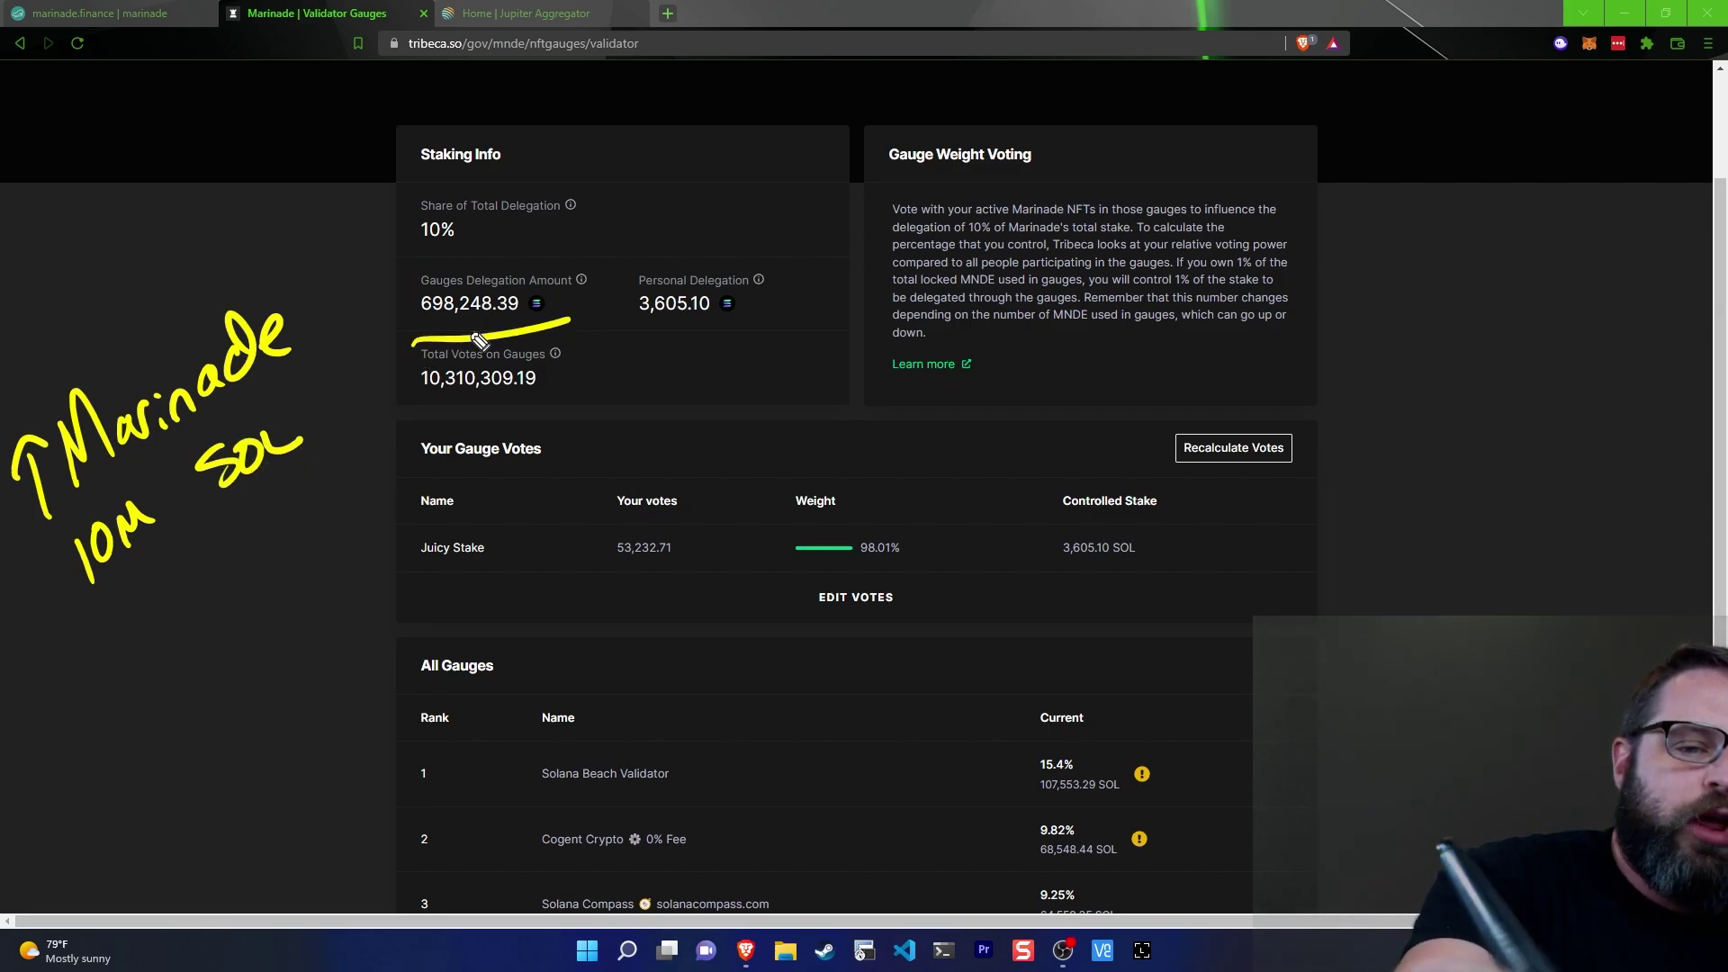
pyautogui.moveTo(349, 300)
pyautogui.mouseDown()
pyautogui.moveTo(343, 332)
pyautogui.moveTo(407, 301)
pyautogui.moveTo(445, 239)
pyautogui.moveTo(487, 232)
pyautogui.moveTo(619, 257)
pyautogui.mouseUp()
pyautogui.moveTo(641, 212); pyautogui.dragTo(579, 263)
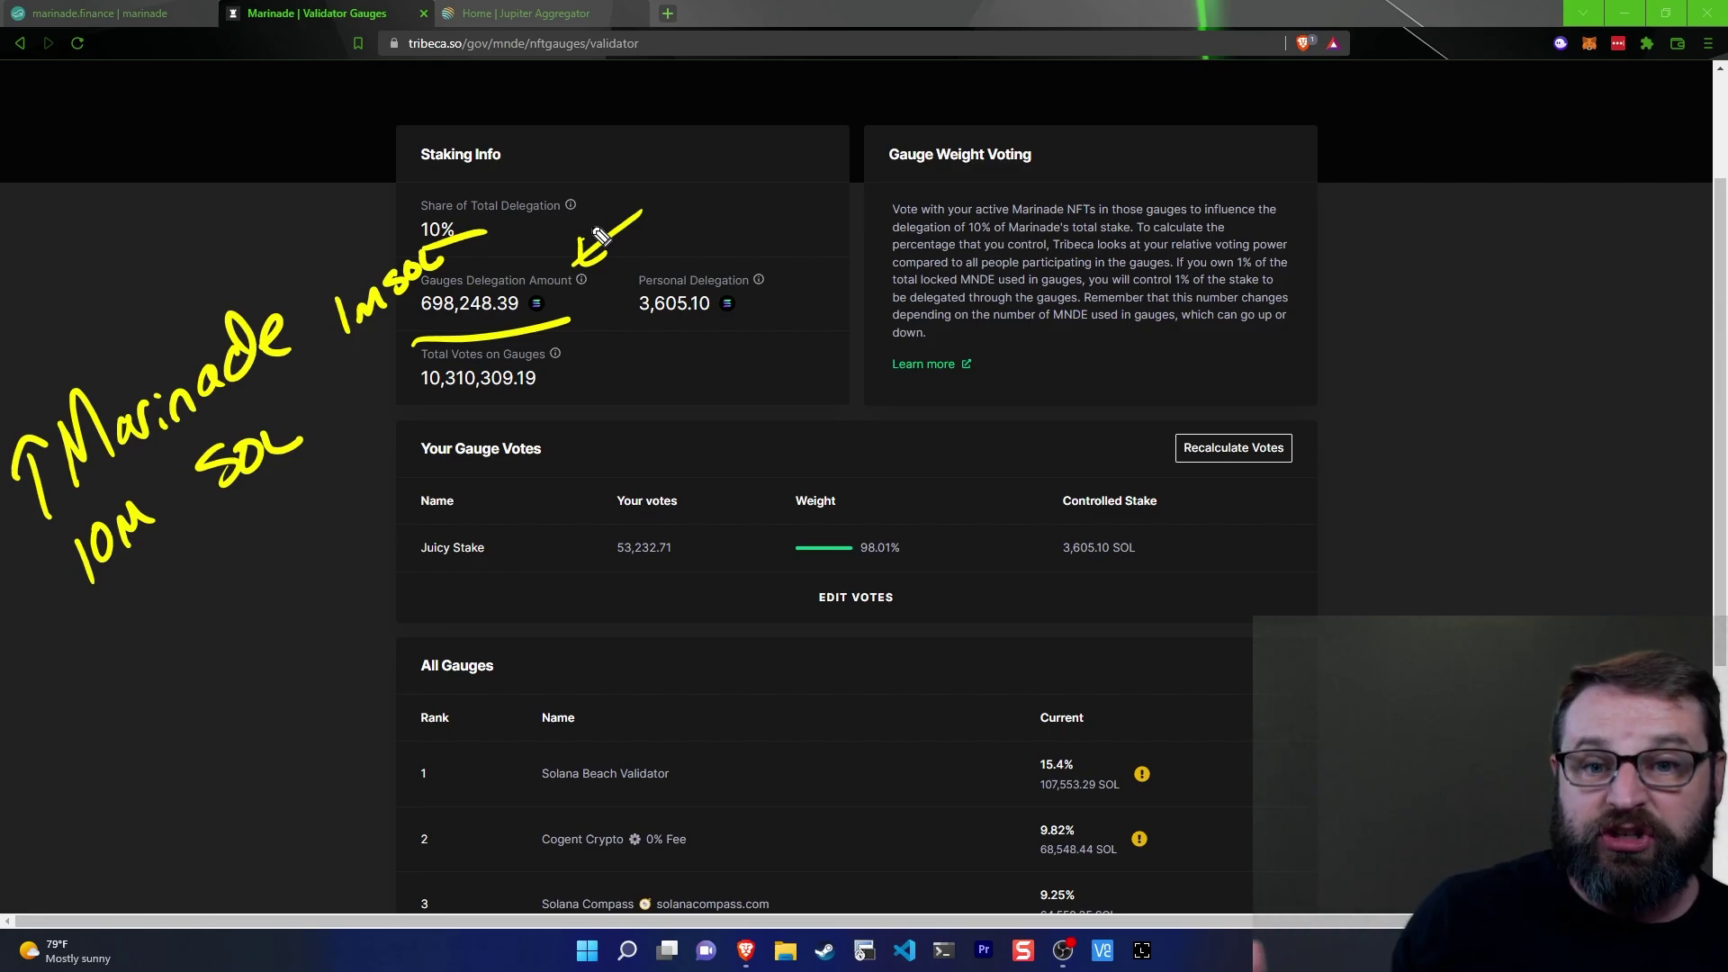
# Draw an arrow toward the Current column of All Gauges, and clear all annotations from the screen.
pyautogui.moveTo(1175, 672)
pyautogui.mouseDown()
pyautogui.moveTo(1217, 707)
pyautogui.moveTo(1308, 620)
pyautogui.mouseUp()
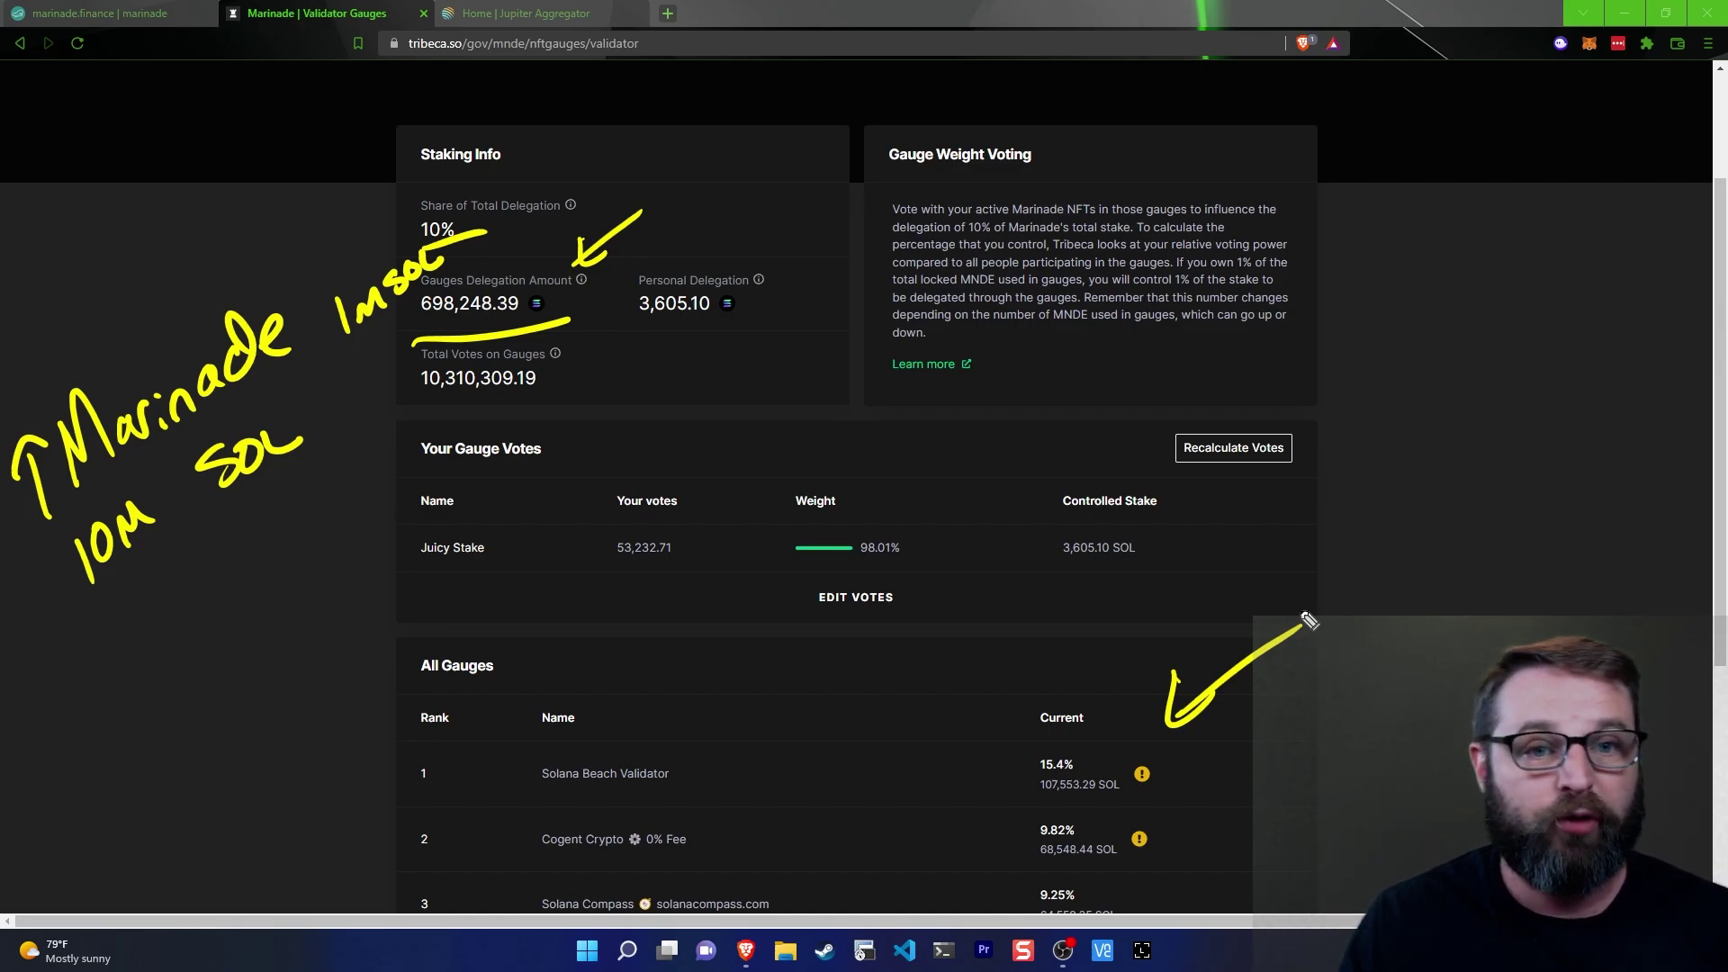
pyautogui.press('Escape')
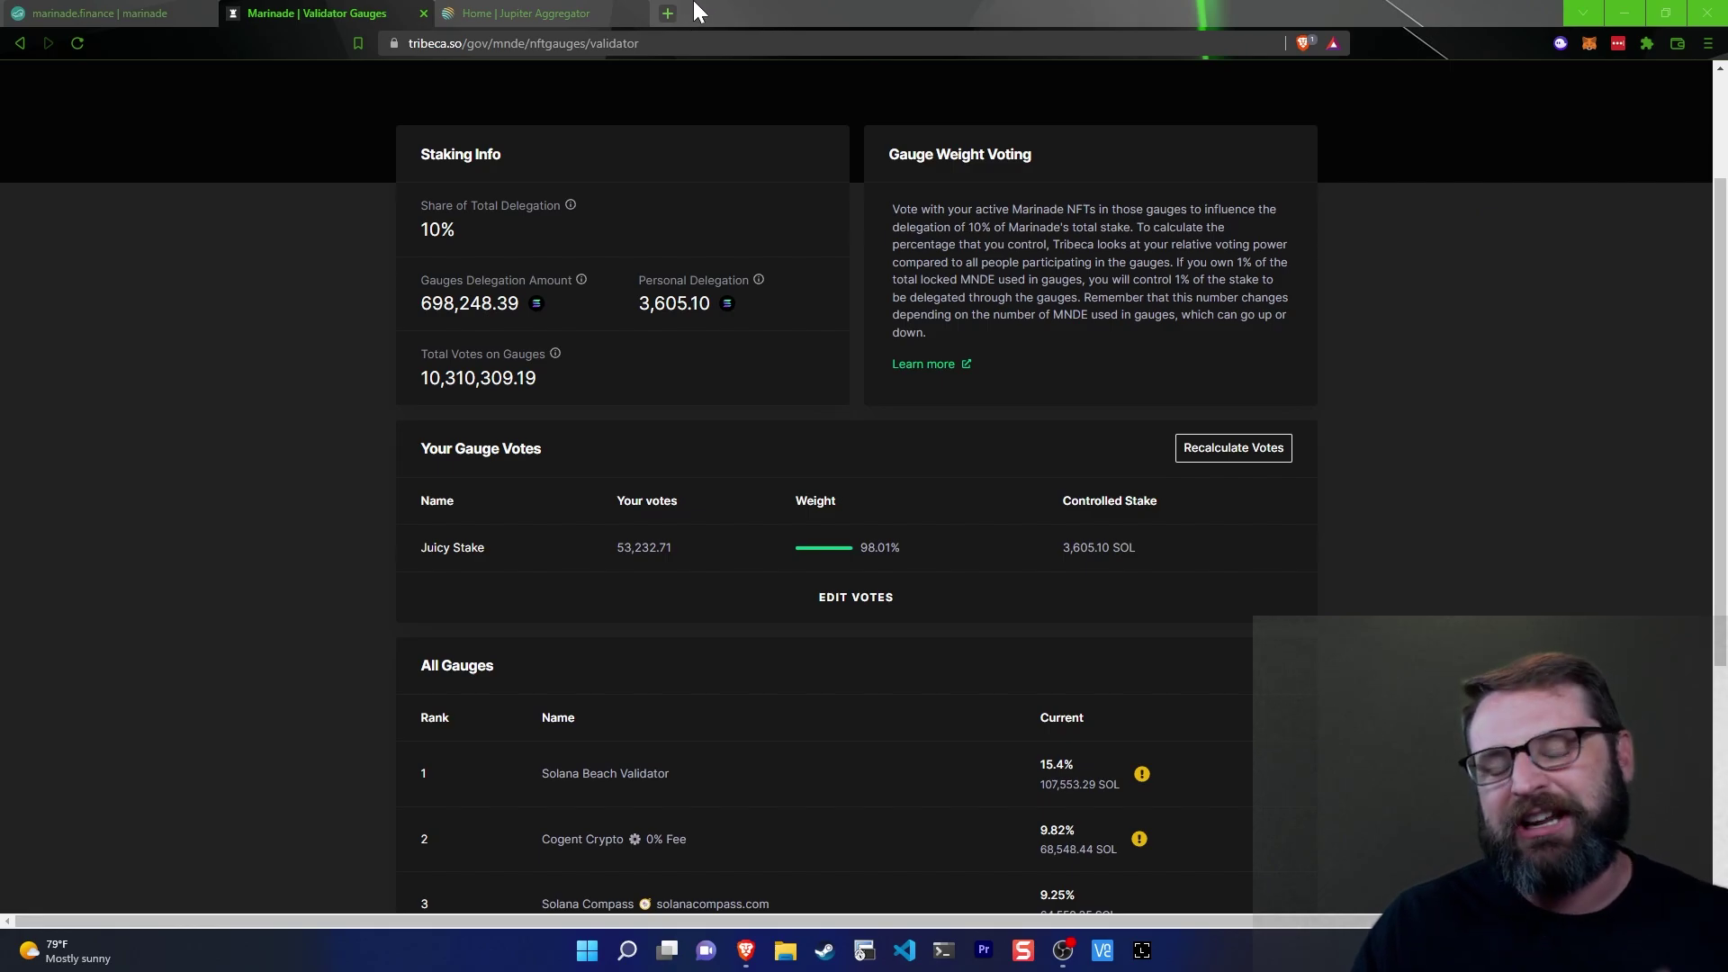
# Open the bookmarked MNDE page of Marinade from the juicy folder in a new tab.
pyautogui.click(668, 14)
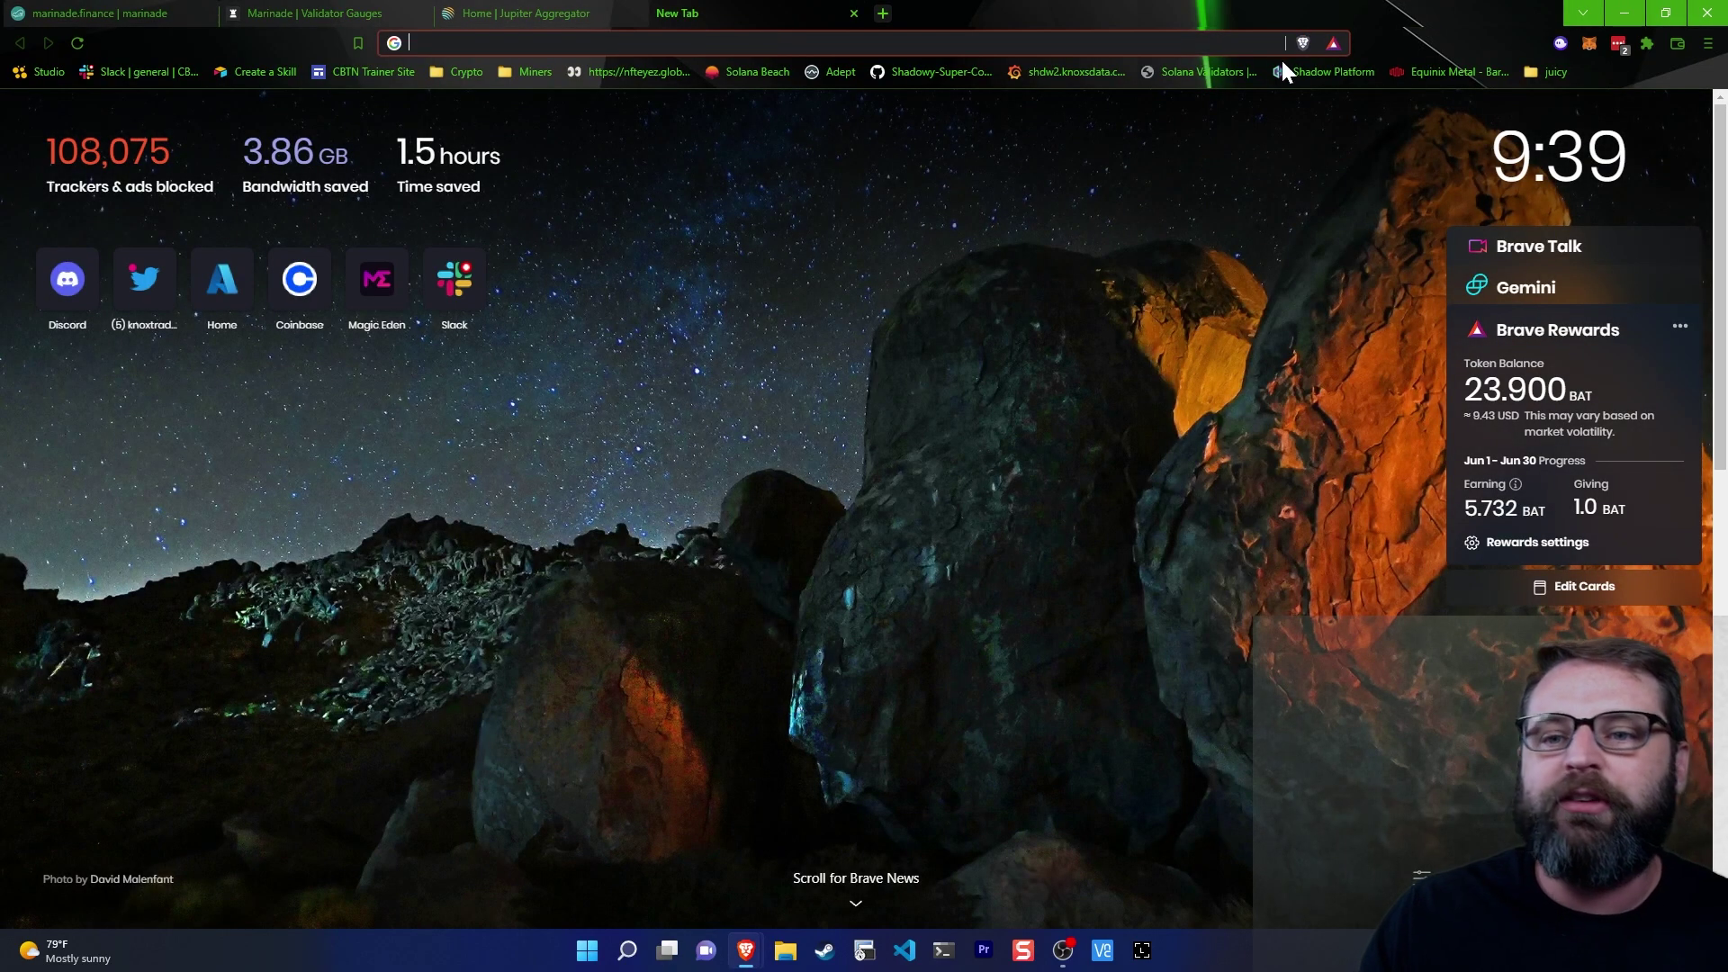
pyautogui.click(1563, 65)
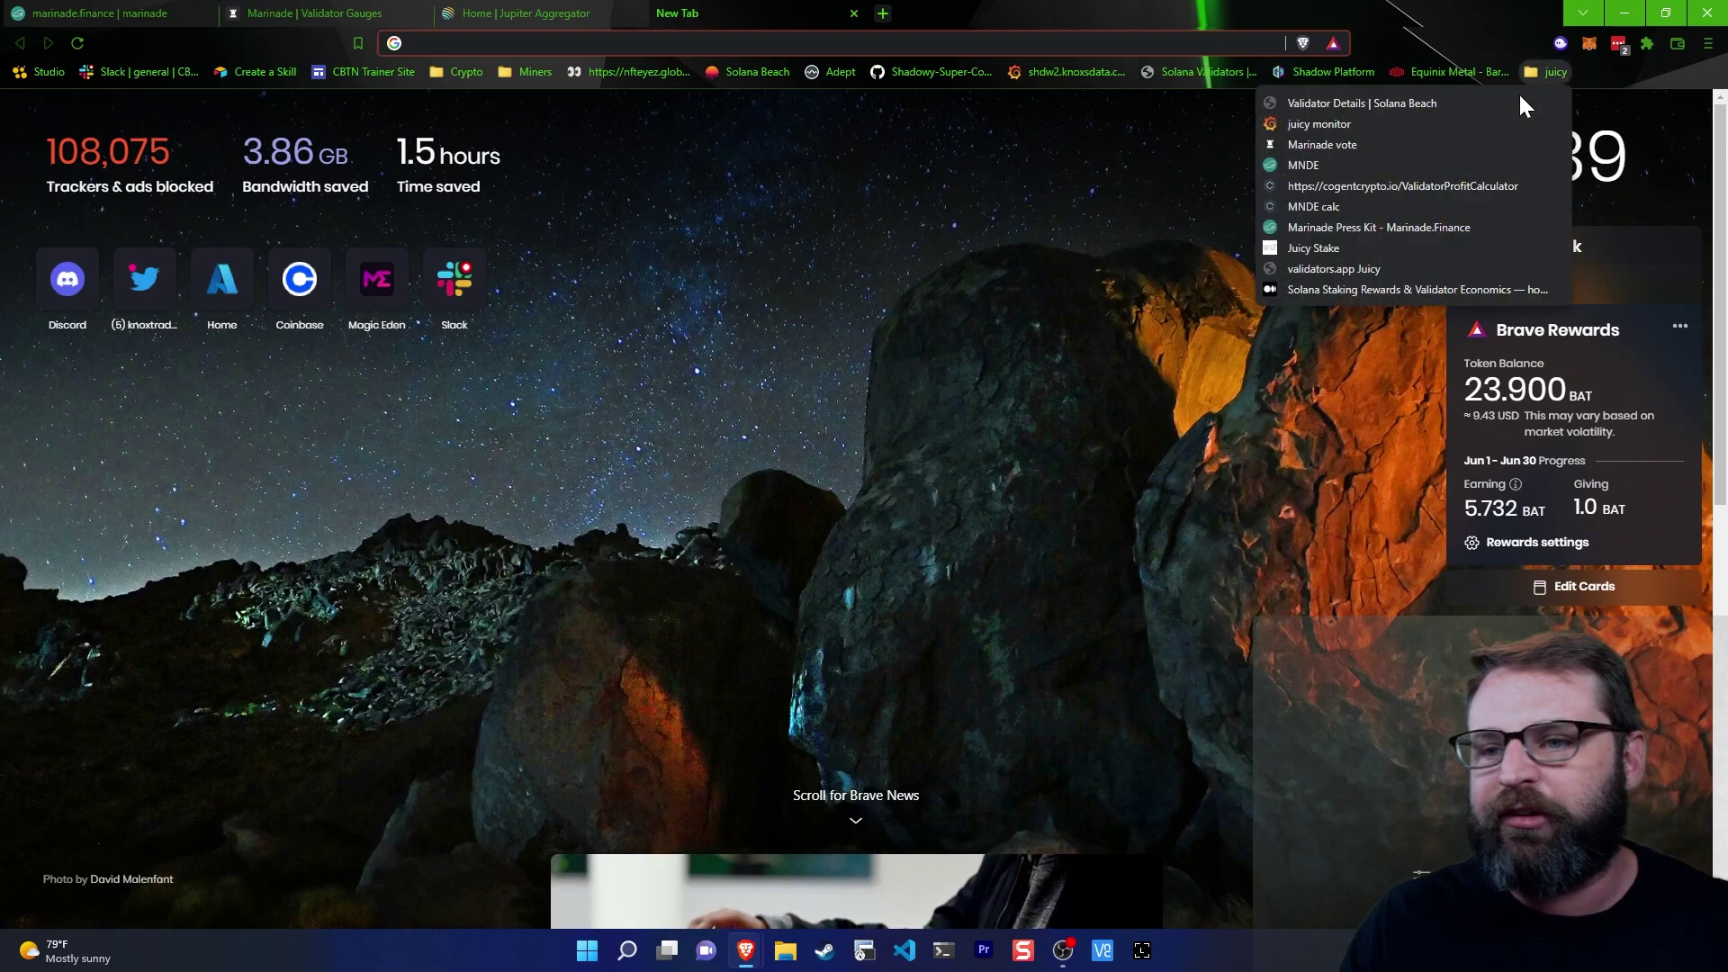
pyautogui.click(1334, 163)
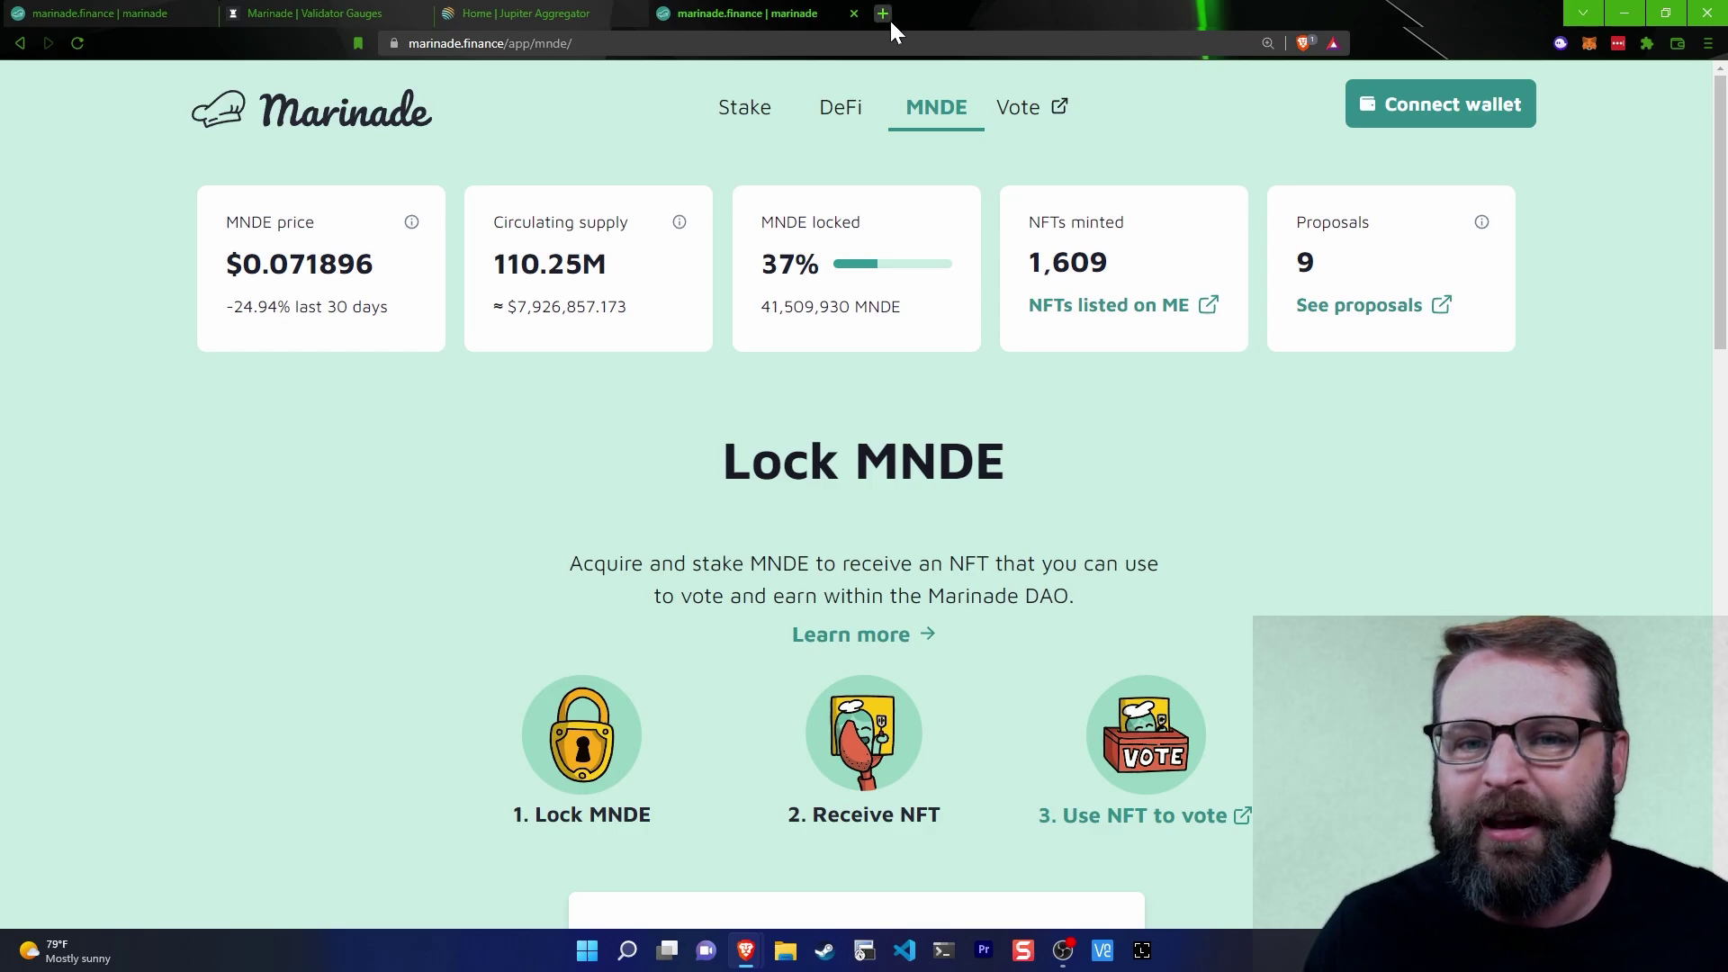
# Open the bookmarked MNDE calc page from the juicy folder in another new tab.
pyautogui.click(883, 14)
pyautogui.click(1534, 72)
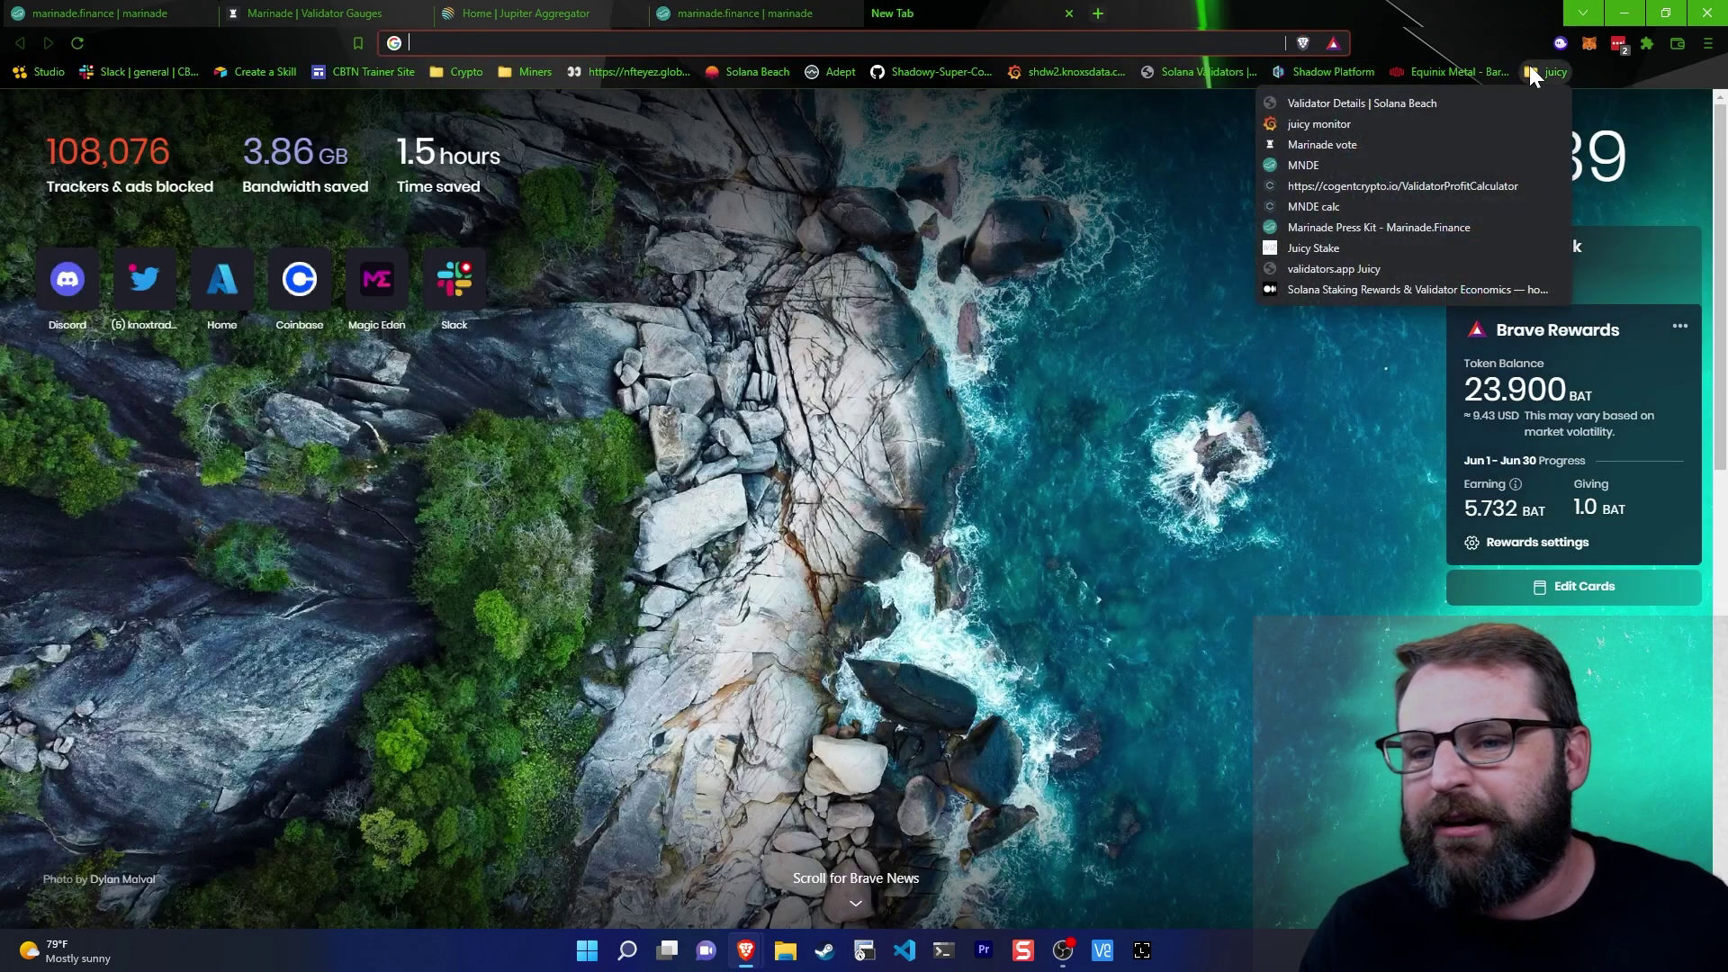
pyautogui.click(1343, 206)
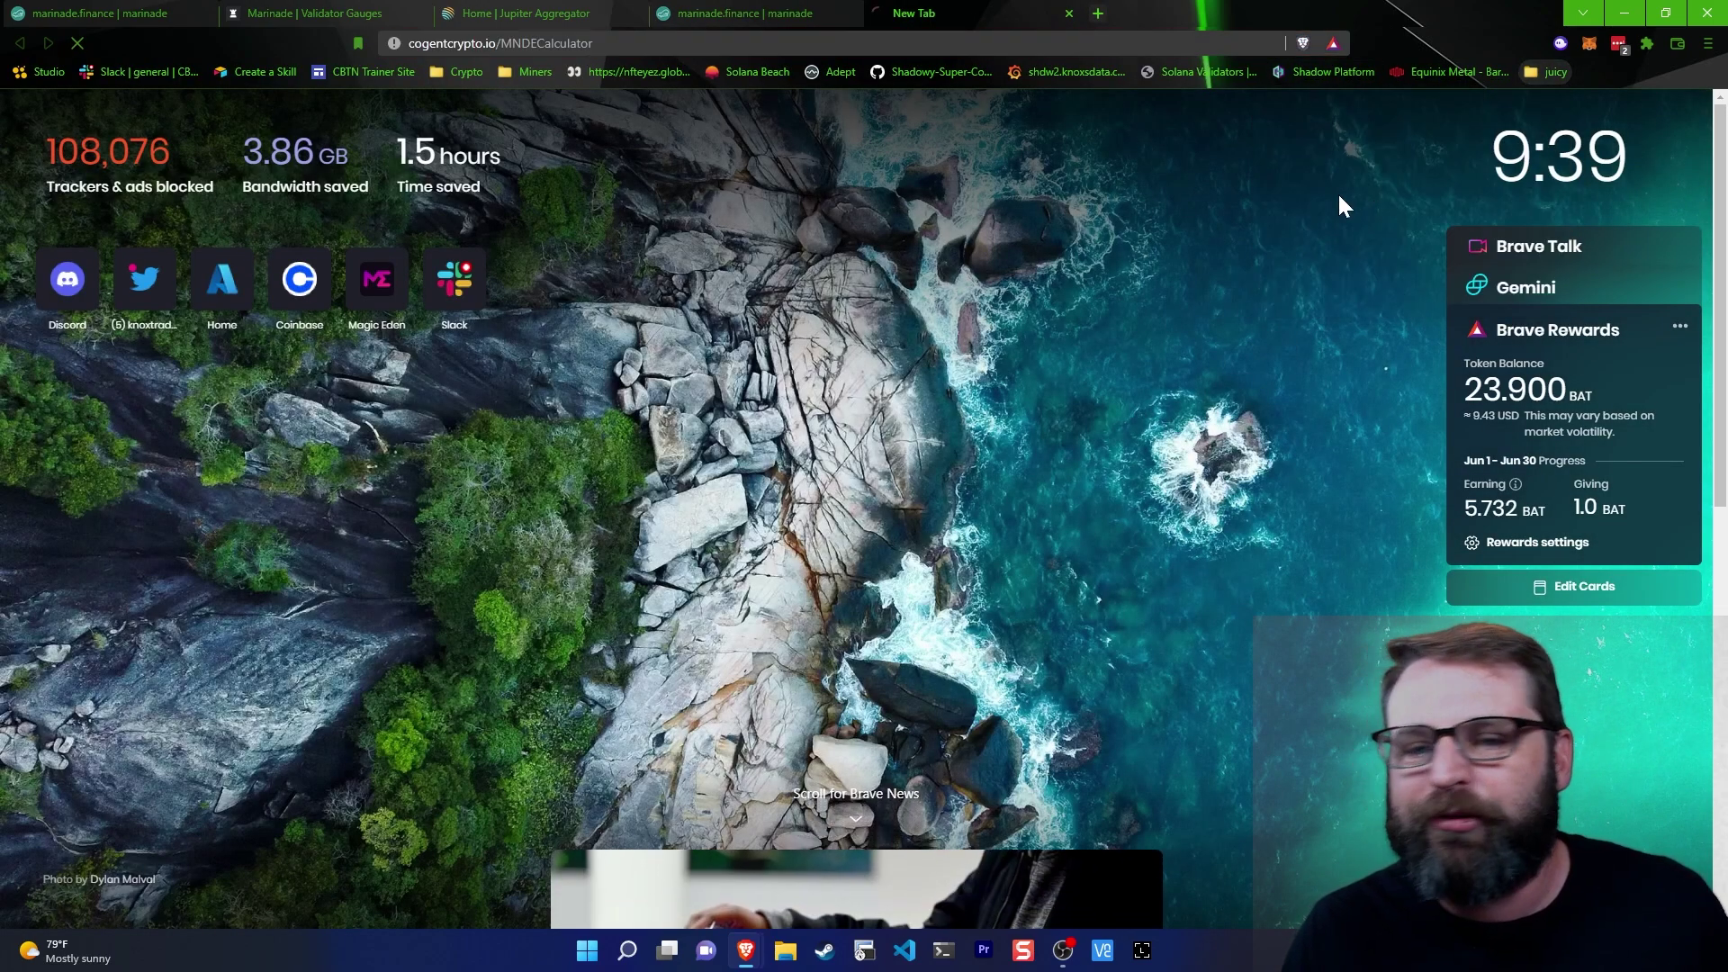